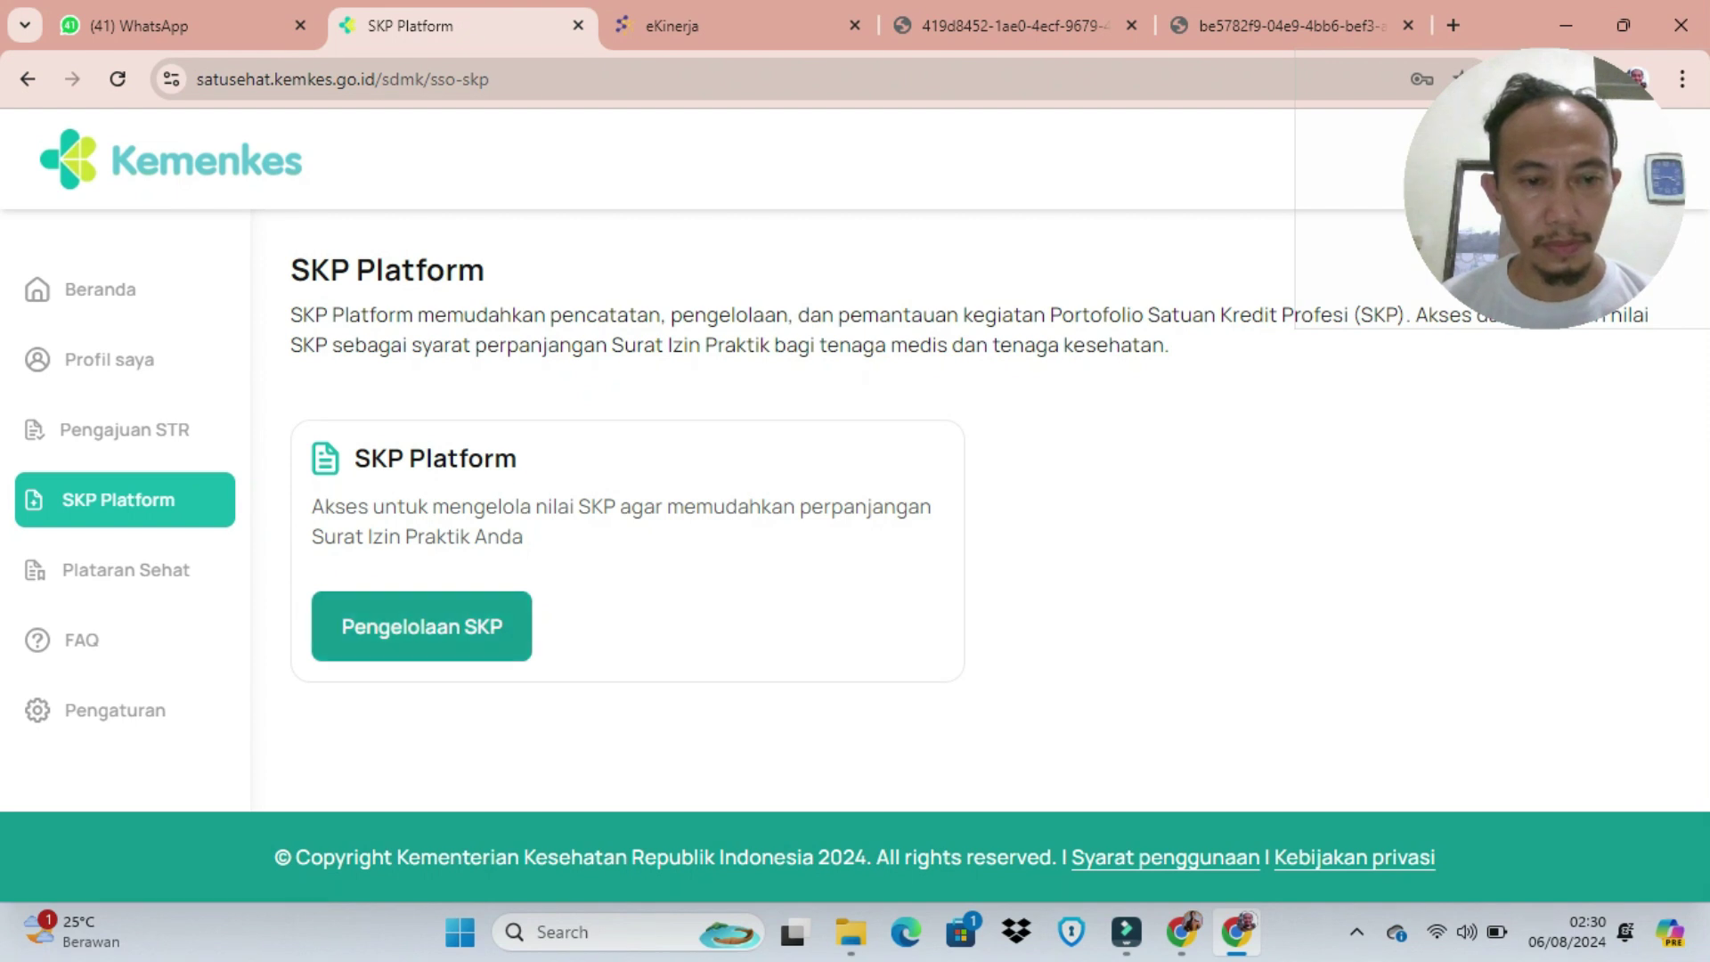
Step: Open Pengelolaan SKP, run the SKP data synchronisation from the home page and dismiss its result dialog
{"action": "left_click", "coordinate": [421, 627]}
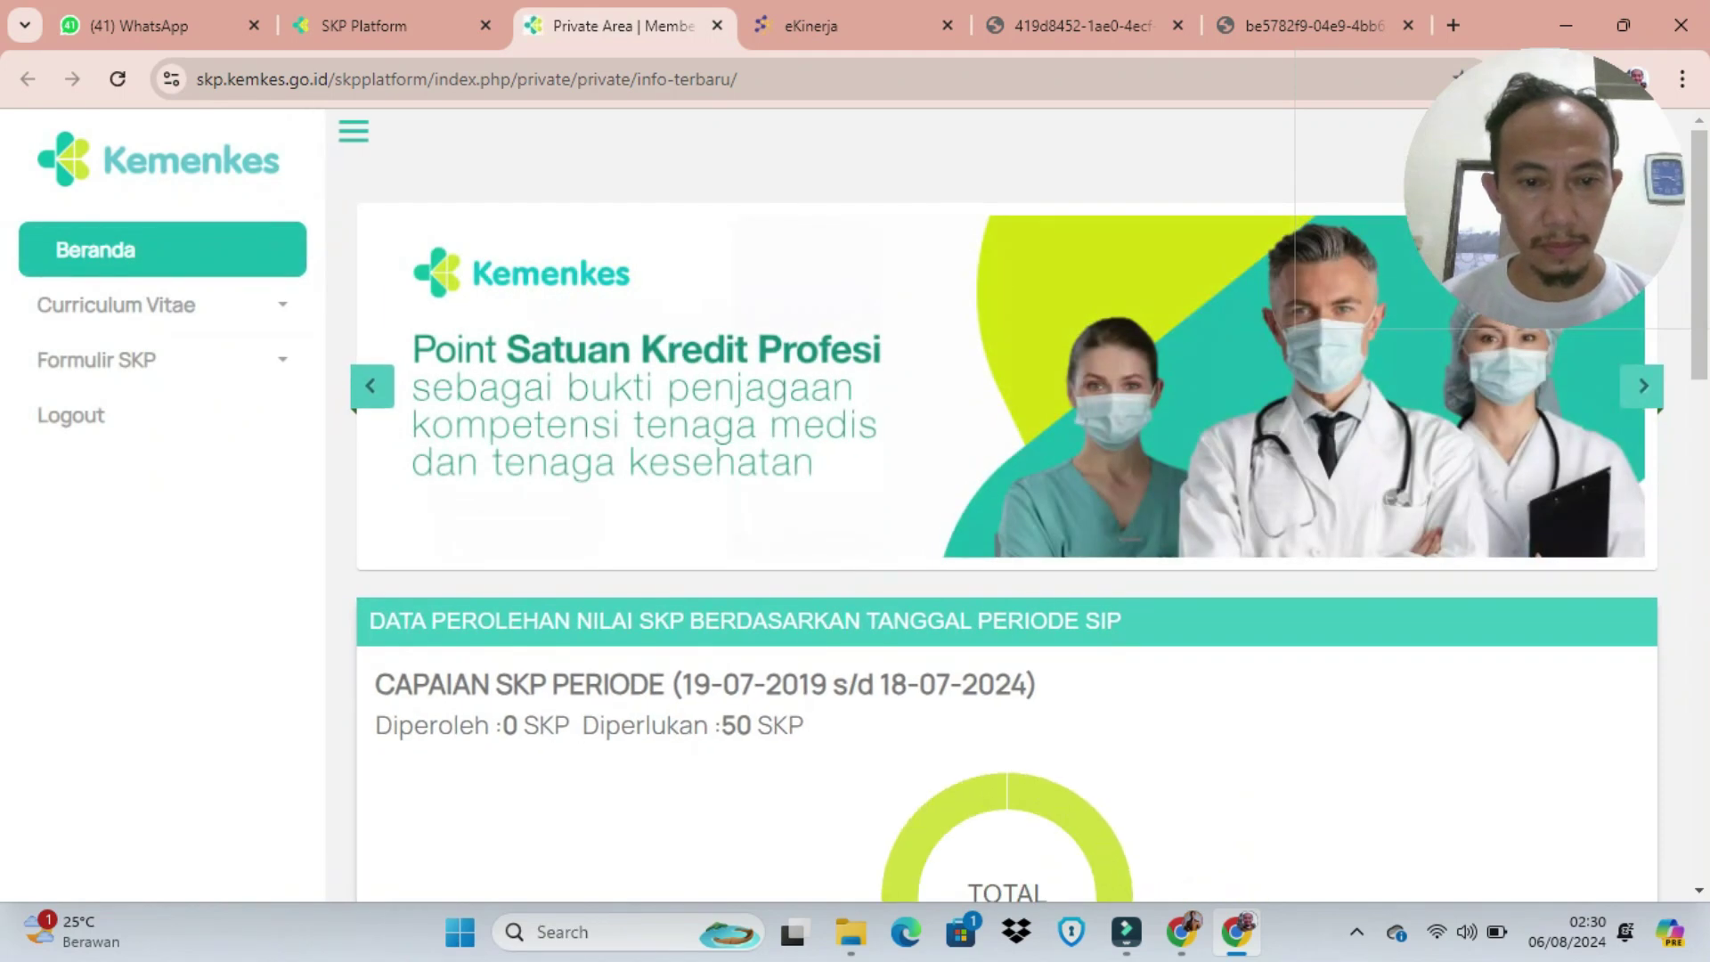
{"action": "scroll", "coordinate": [1006, 499], "scroll_direction": "down", "scroll_amount": 3}
{"action": "mouse_move", "coordinate": [909, 580]}
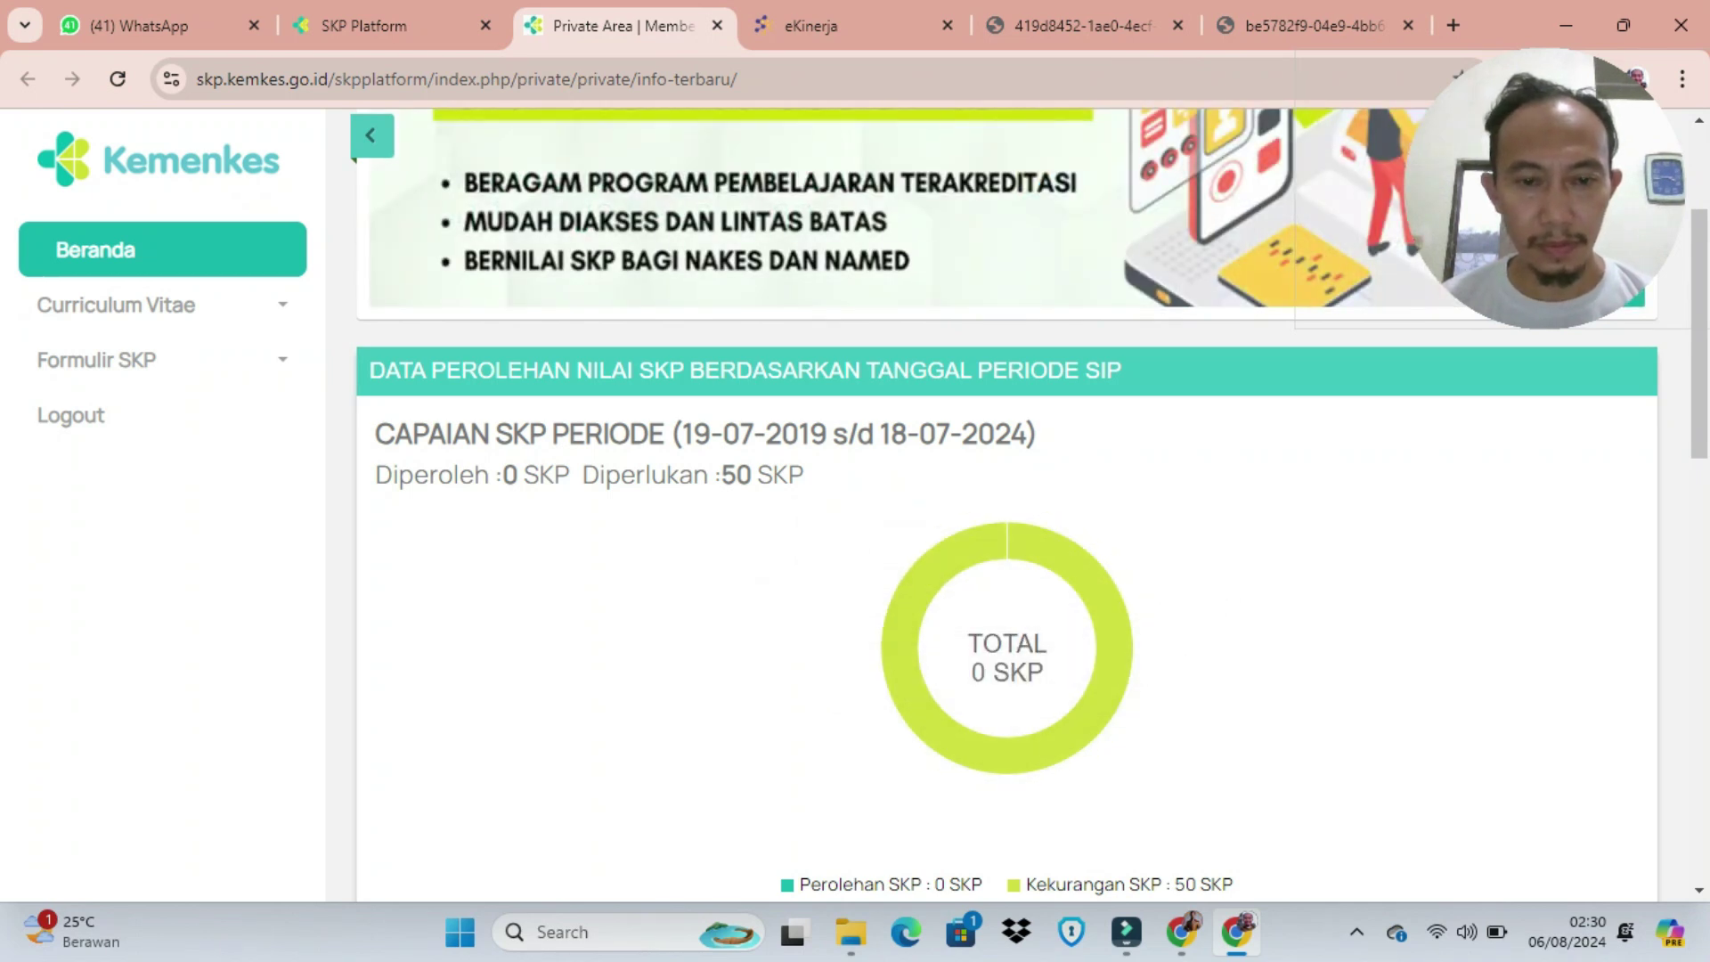
{"action": "scroll", "coordinate": [1006, 504], "scroll_direction": "down", "scroll_amount": 4}
{"action": "scroll", "coordinate": [1007, 503], "scroll_direction": "down", "scroll_amount": 3}
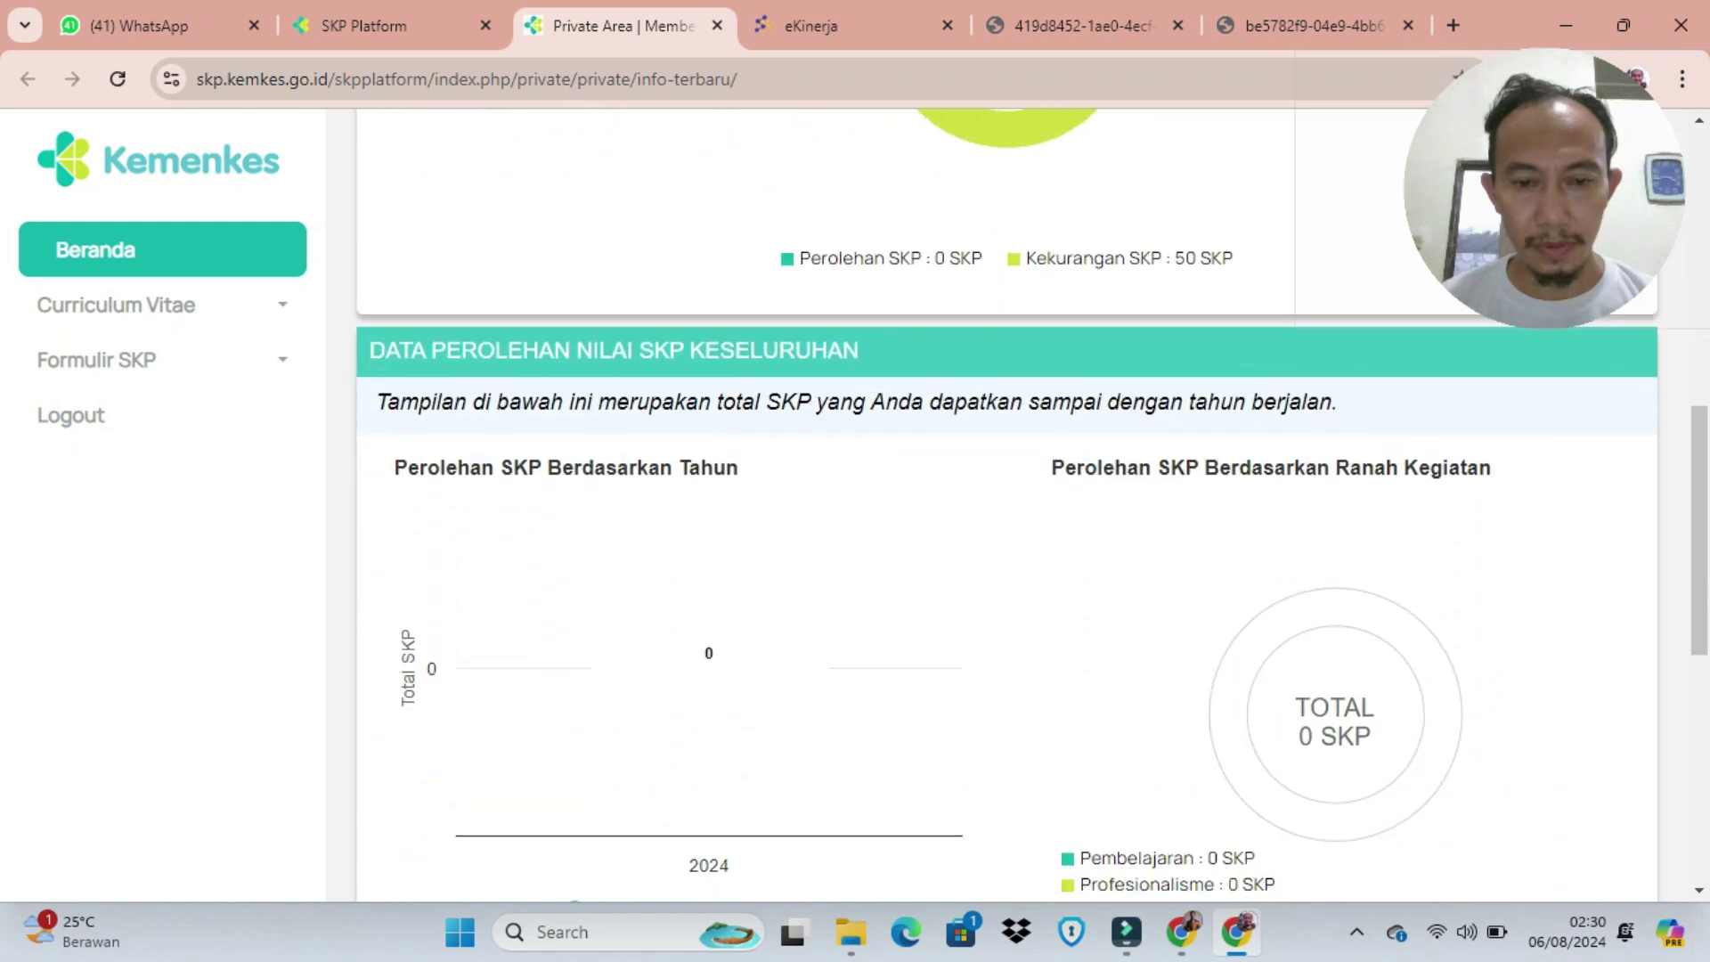
{"action": "scroll", "coordinate": [1006, 503], "scroll_direction": "down", "scroll_amount": 3}
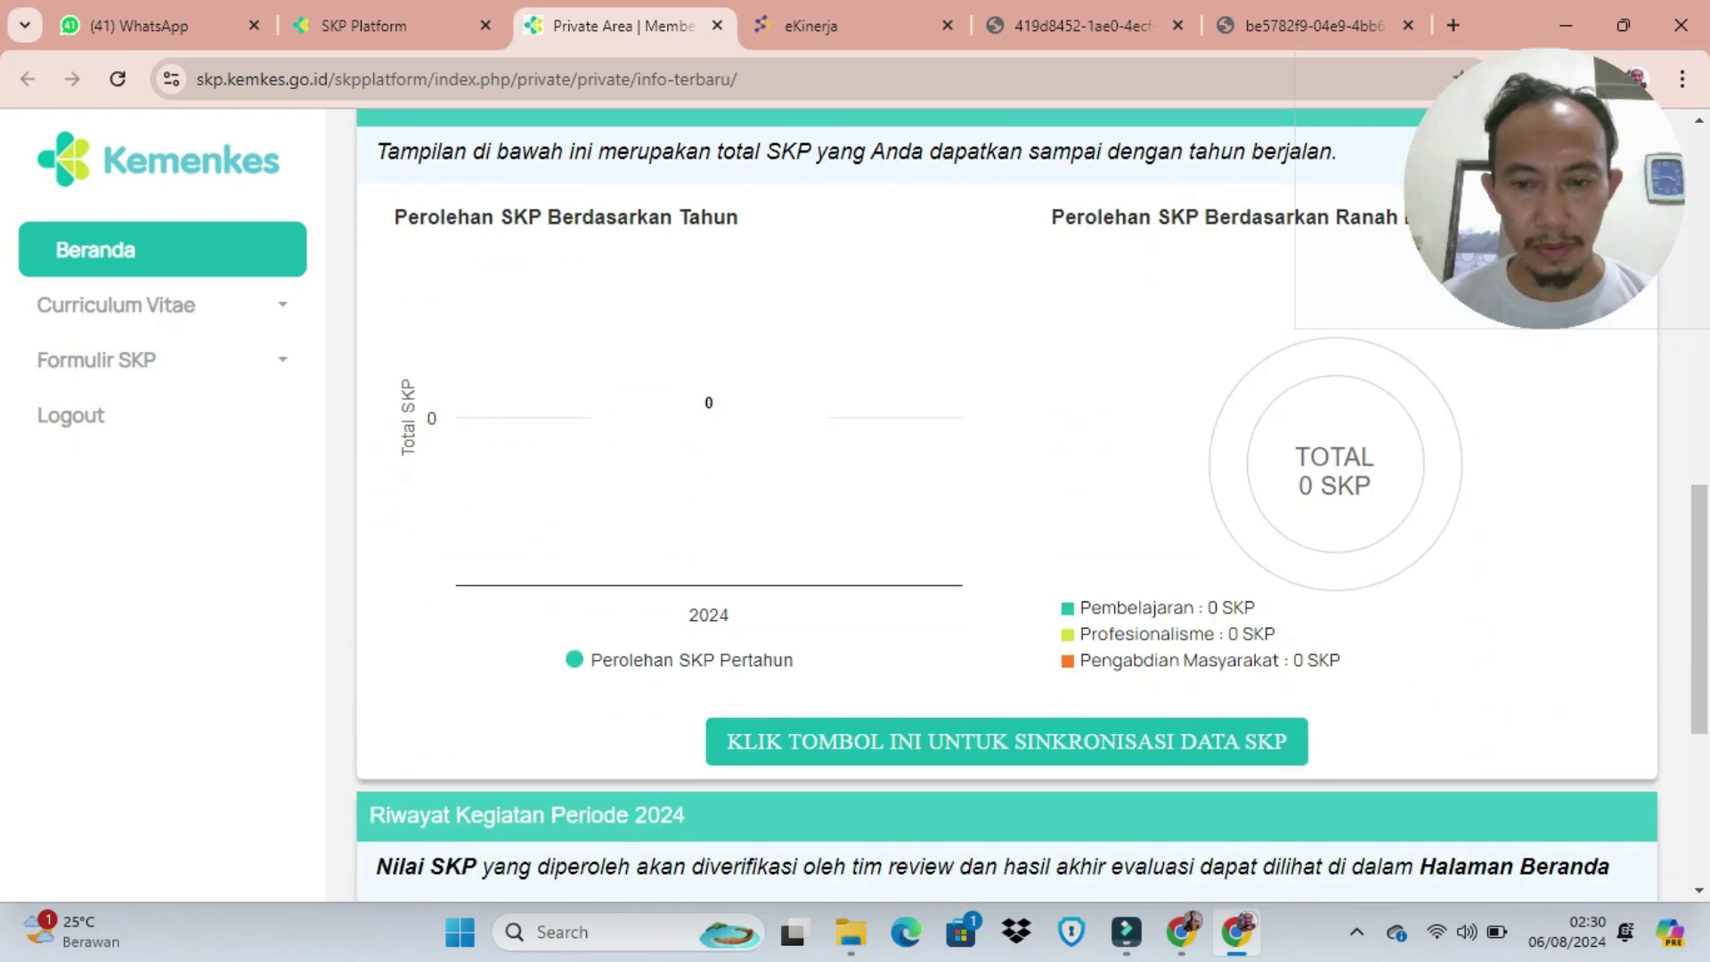
{"action": "scroll", "coordinate": [1007, 624], "scroll_direction": "down", "scroll_amount": 2}
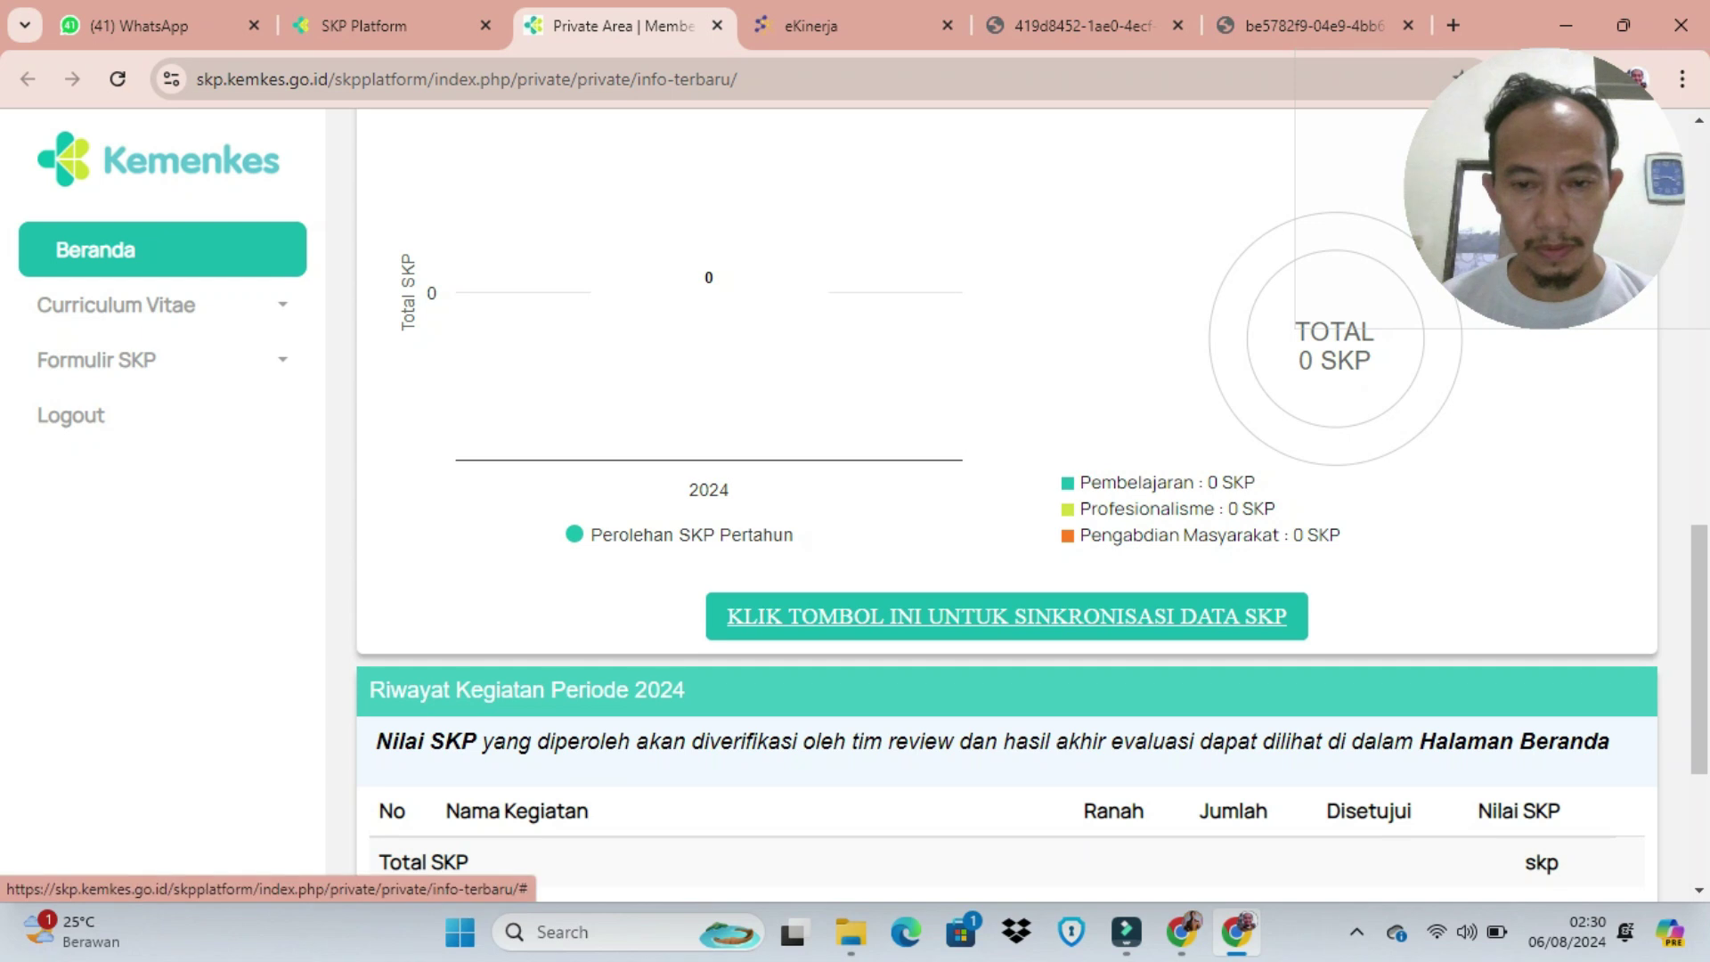
{"action": "left_click", "coordinate": [1007, 617]}
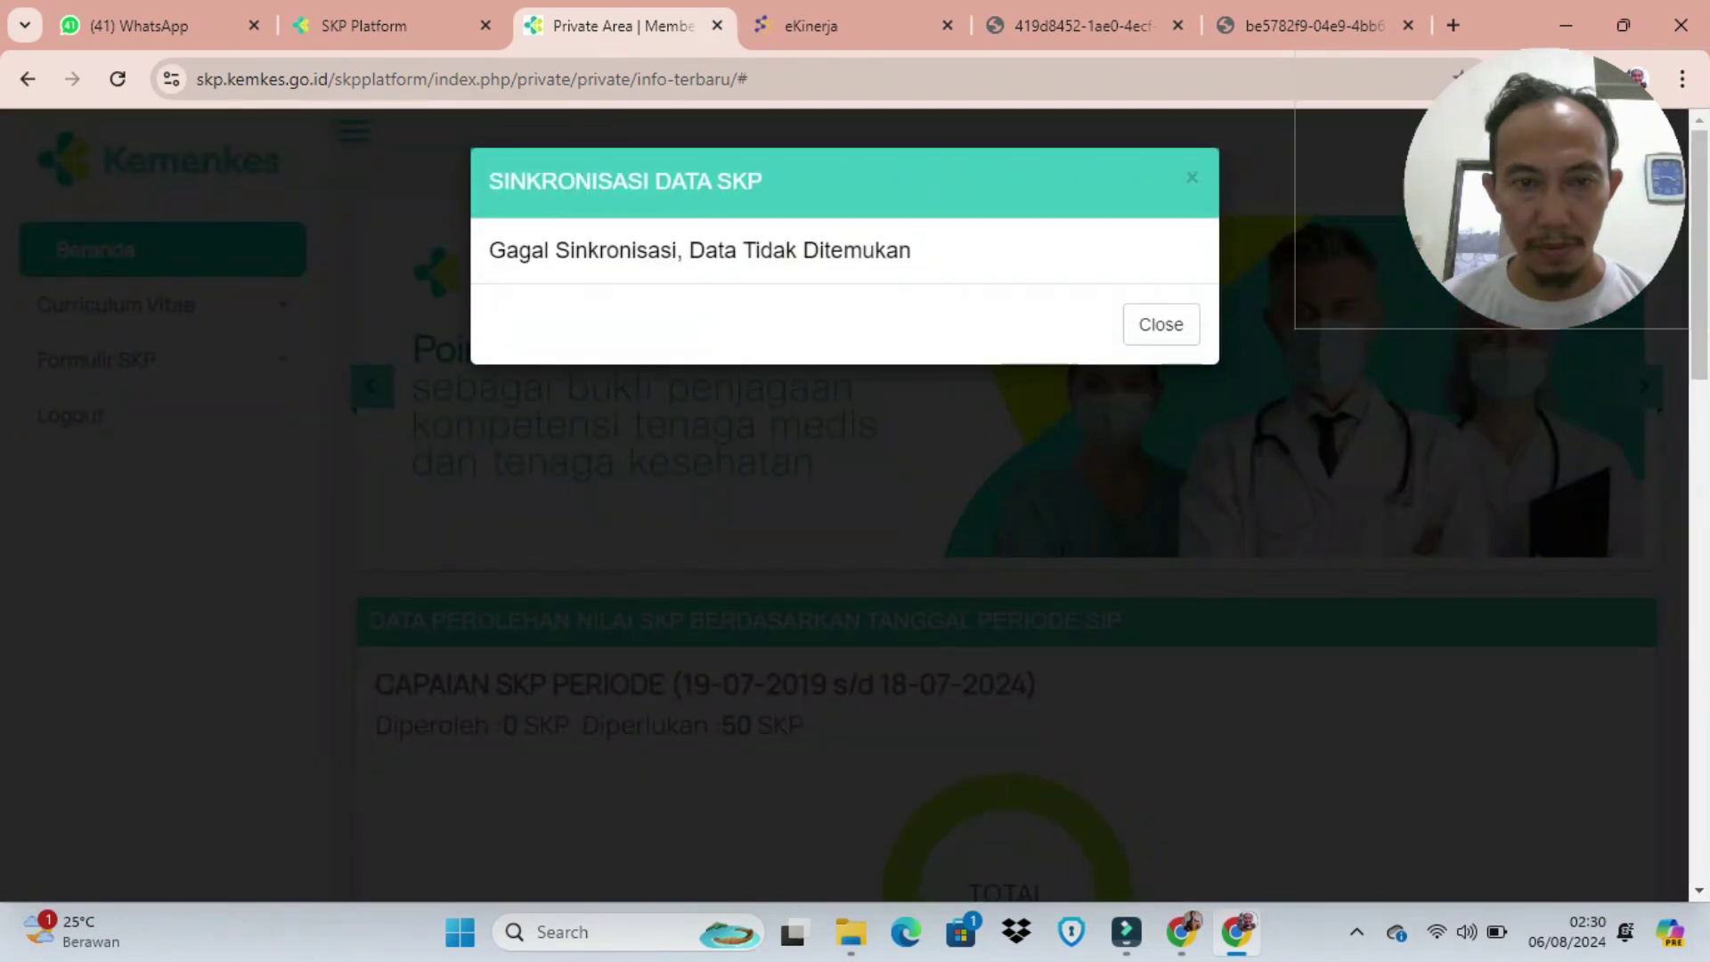
{"action": "left_click", "coordinate": [1161, 325]}
Step: Examine the SKP achievement charts and the Riwayat Kegiatan Periode 2024 table, and expand the Formulir SKP submenu
{"action": "scroll", "coordinate": [1158, 534], "scroll_direction": "down", "scroll_amount": 8}
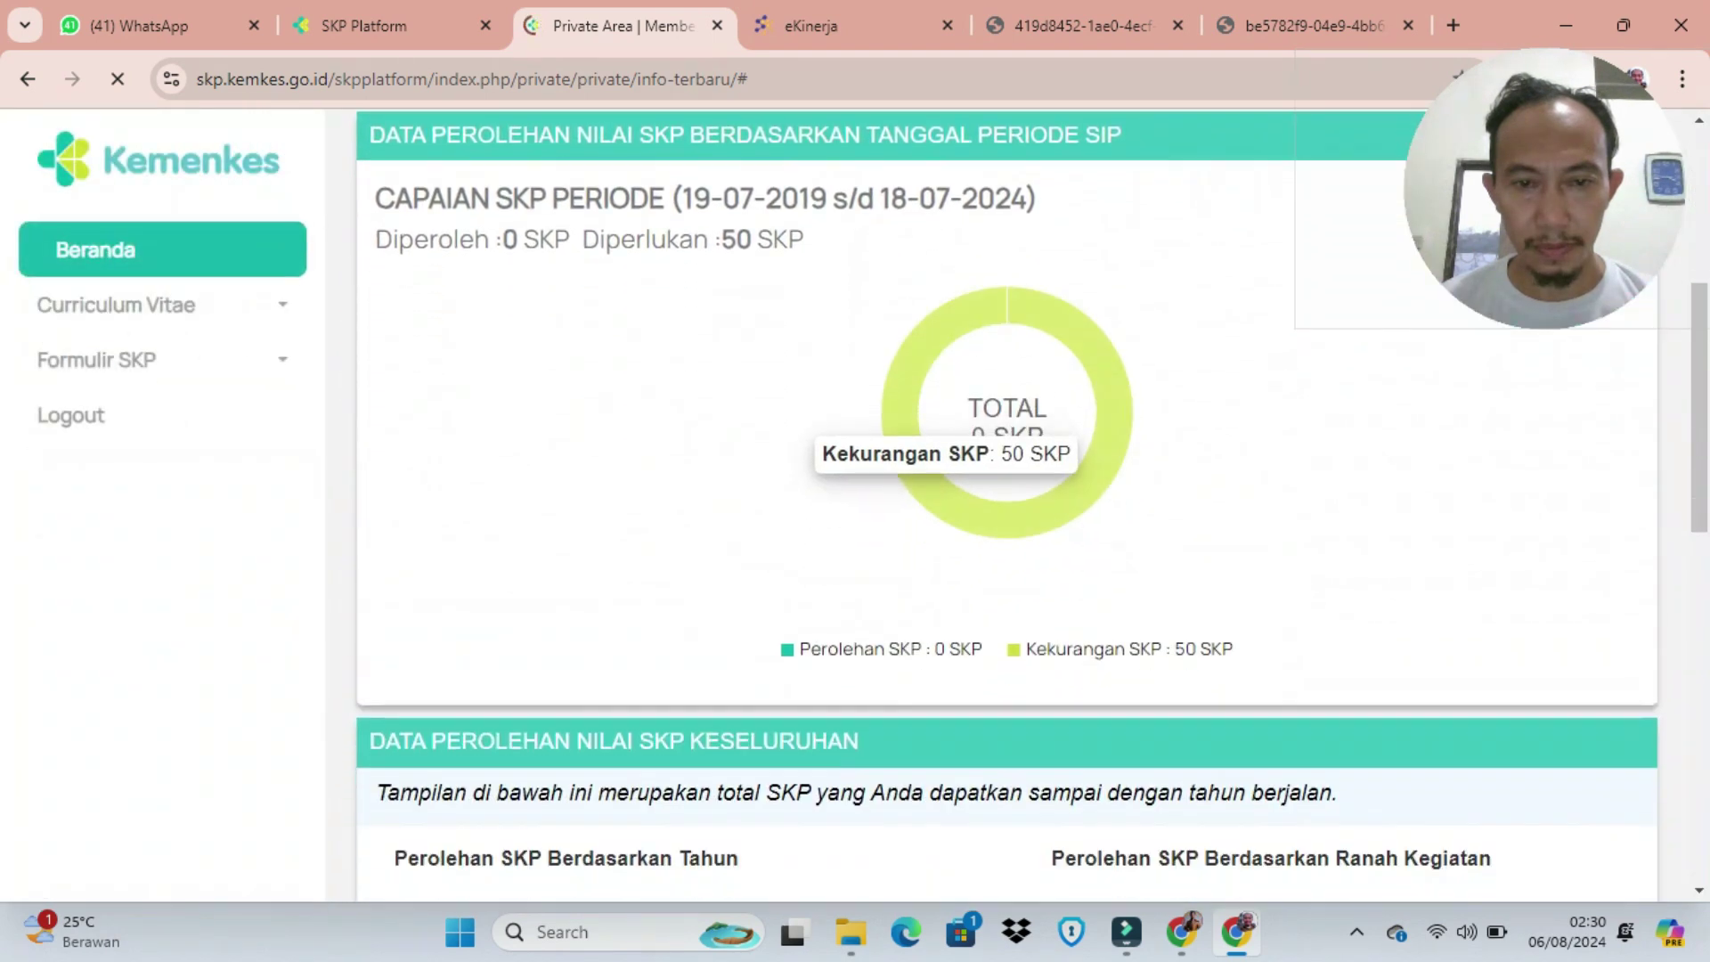
{"action": "scroll", "coordinate": [1006, 535], "scroll_direction": "down", "scroll_amount": 5}
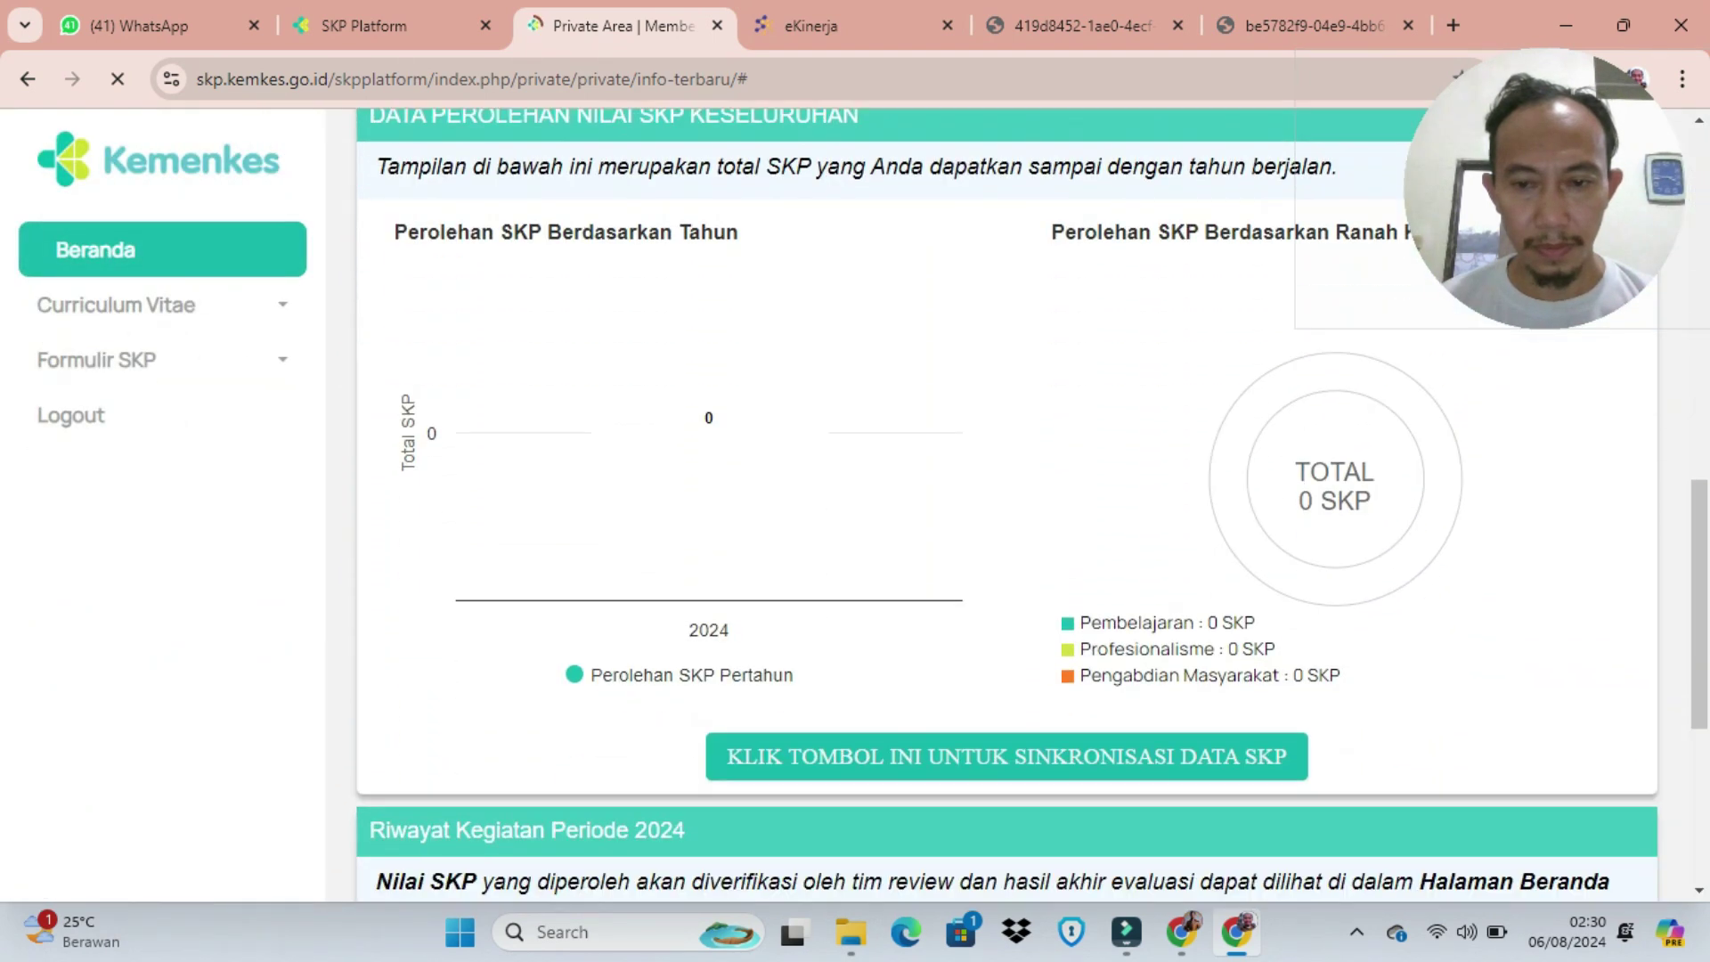
{"action": "scroll", "coordinate": [1006, 521], "scroll_direction": "up", "scroll_amount": 10}
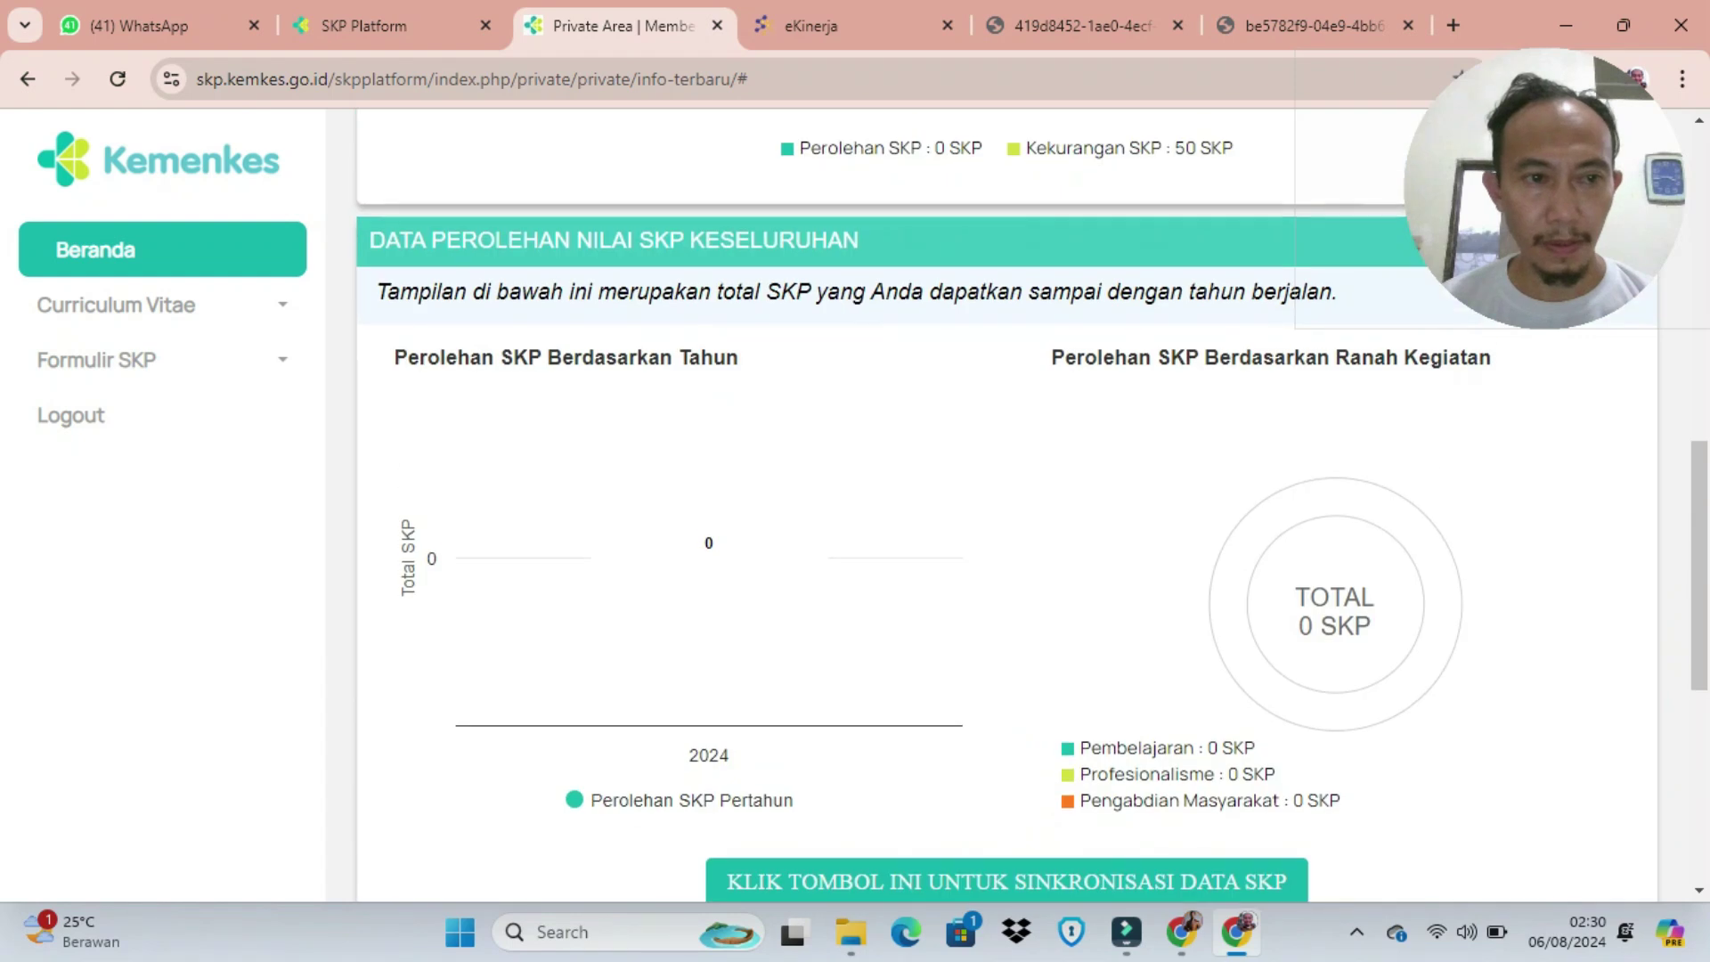
{"action": "scroll", "coordinate": [1006, 503], "scroll_direction": "up", "scroll_amount": 5}
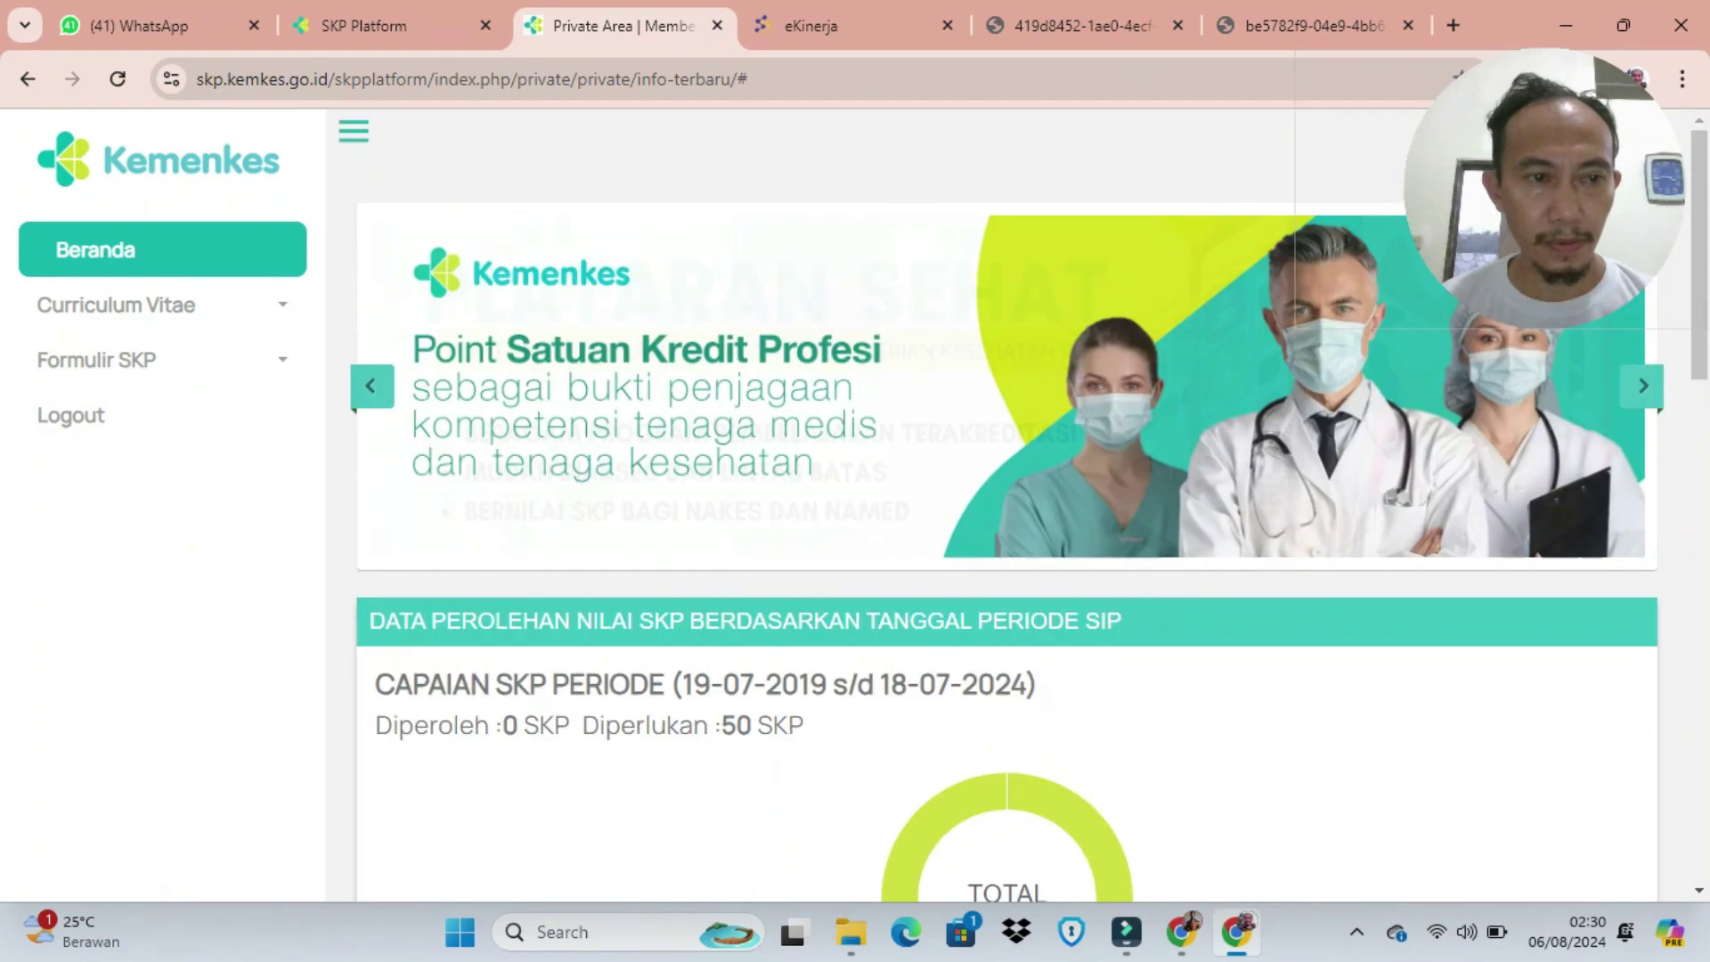
{"action": "left_click", "coordinate": [134, 359]}
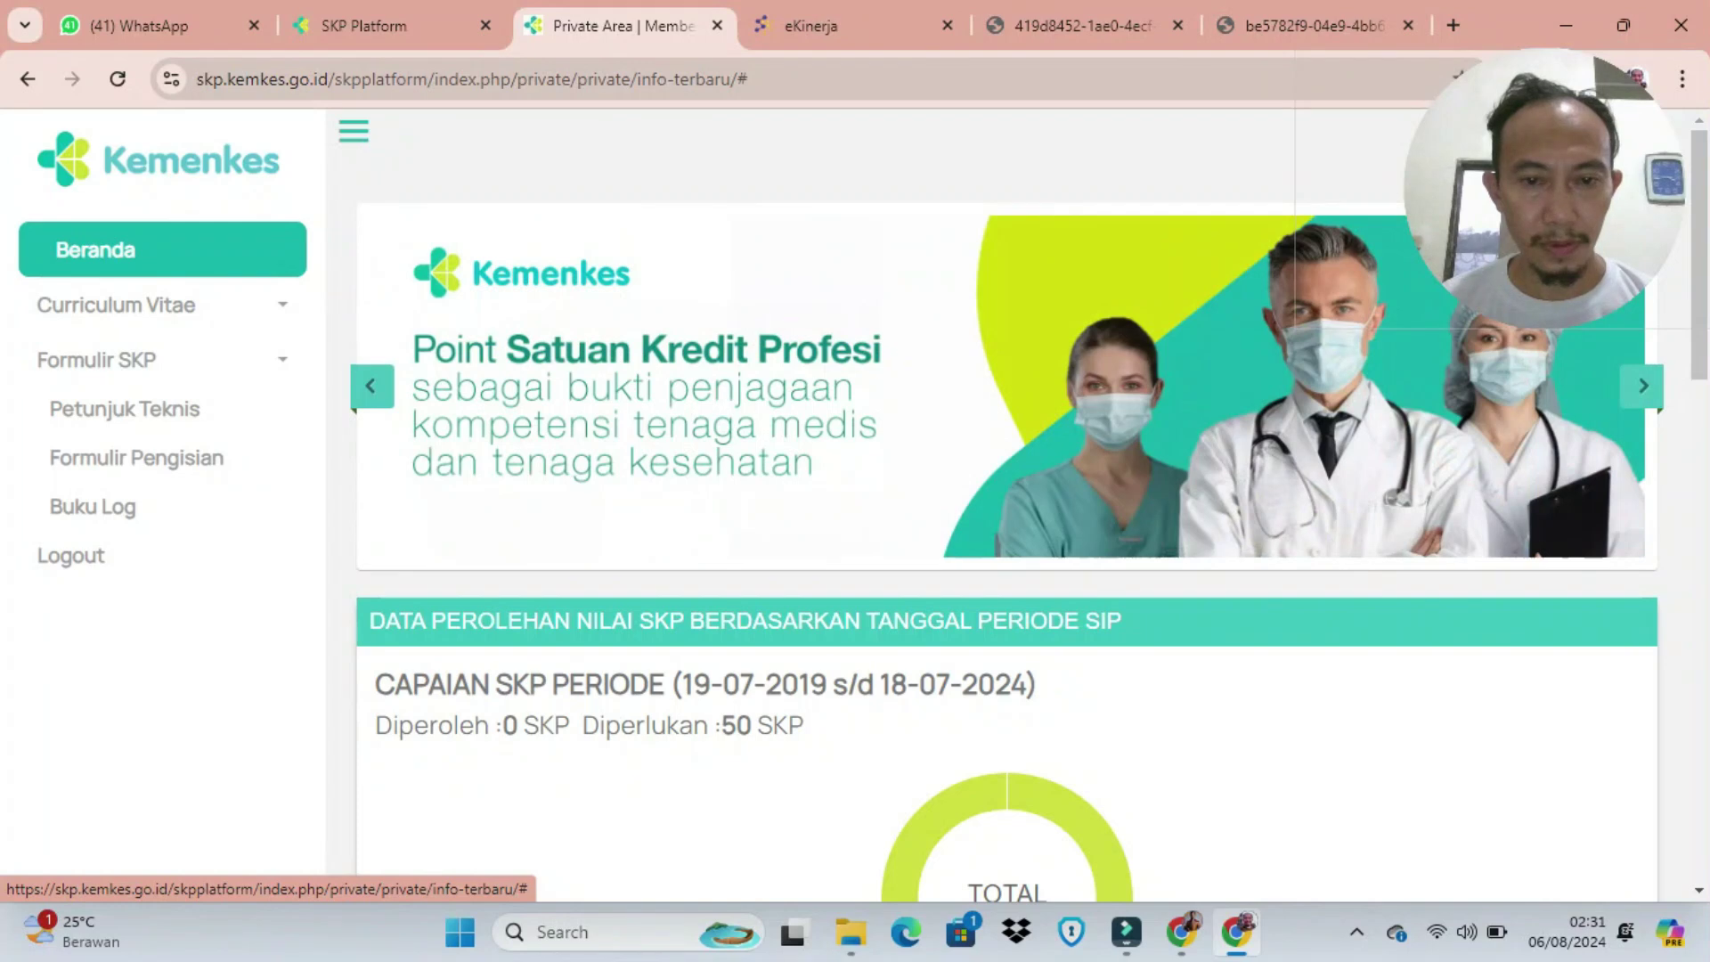
{"action": "scroll", "coordinate": [1007, 499], "scroll_direction": "down", "scroll_amount": 10}
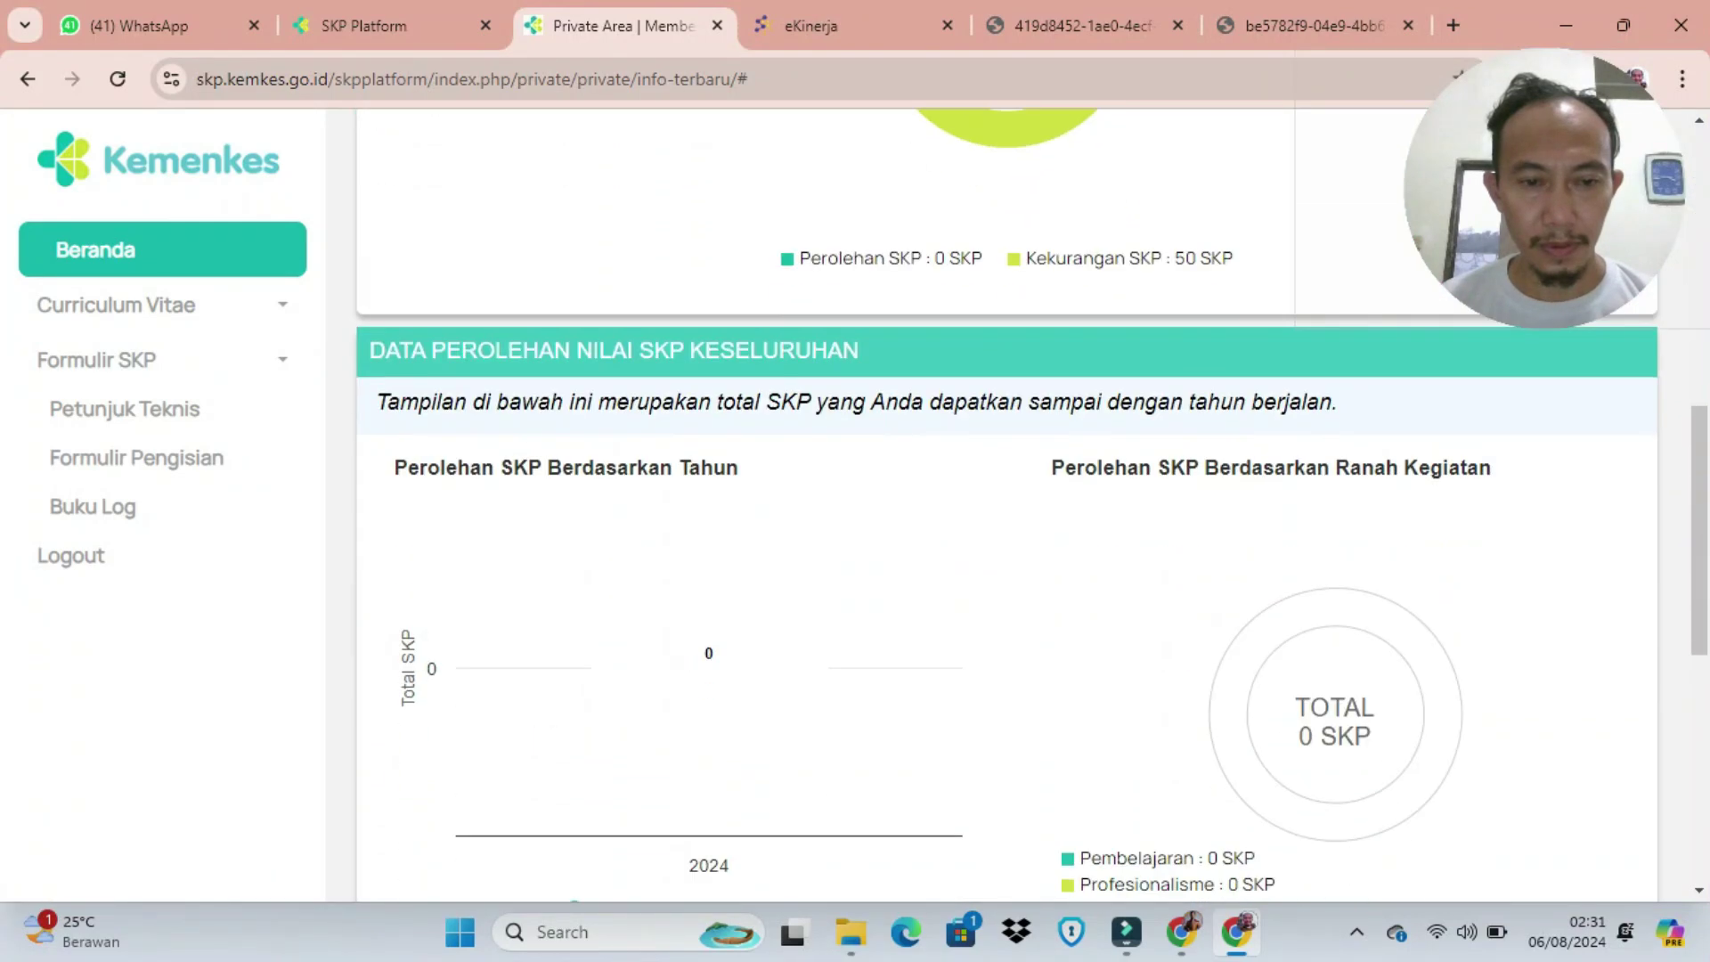
{"action": "scroll", "coordinate": [1006, 499], "scroll_direction": "down", "scroll_amount": 8}
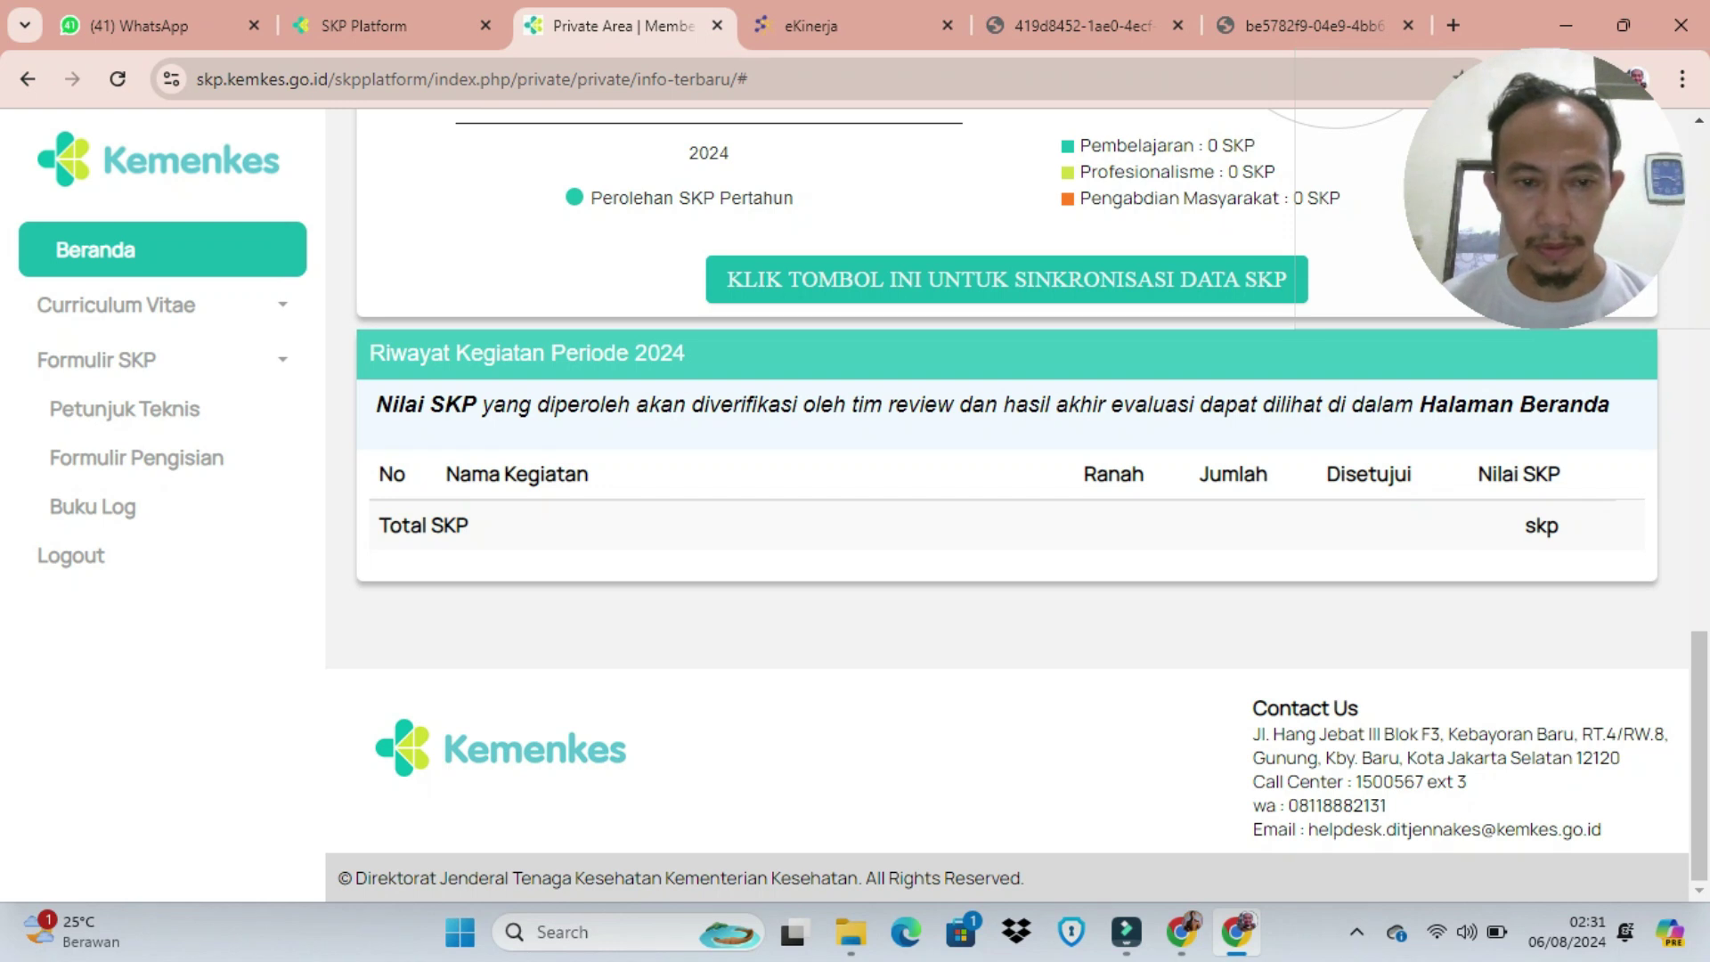
{"action": "scroll", "coordinate": [1016, 506], "scroll_direction": "up", "scroll_amount": 4}
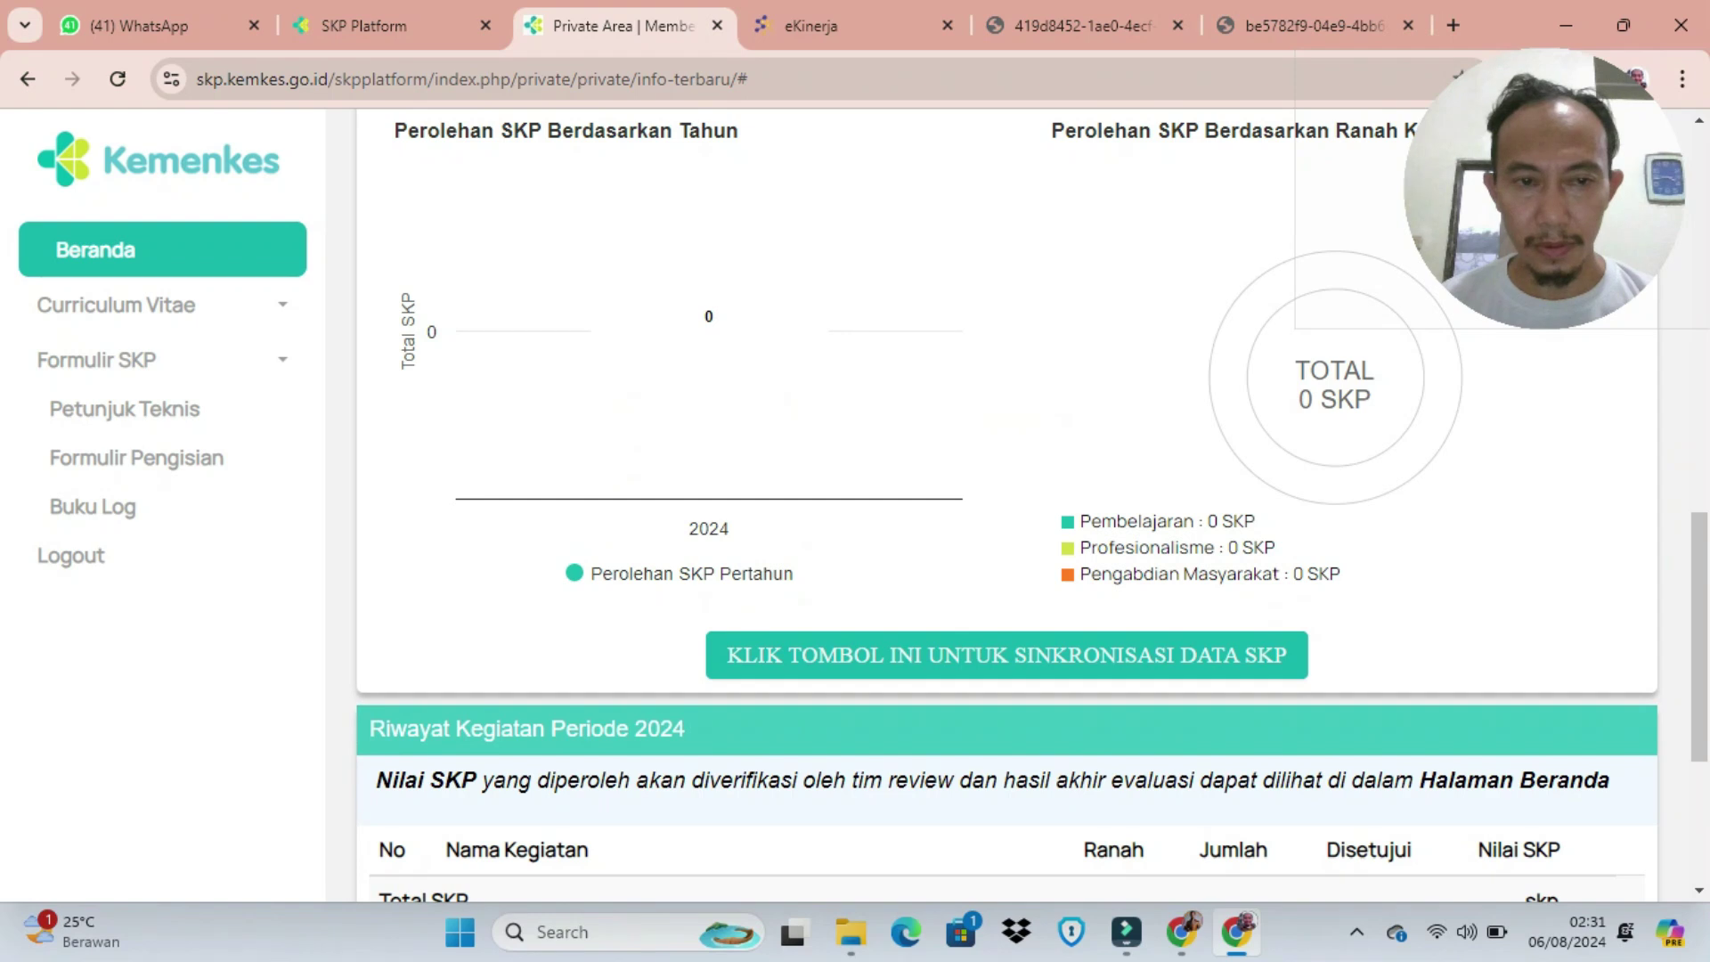
{"action": "scroll", "coordinate": [1007, 505], "scroll_direction": "up", "scroll_amount": 4}
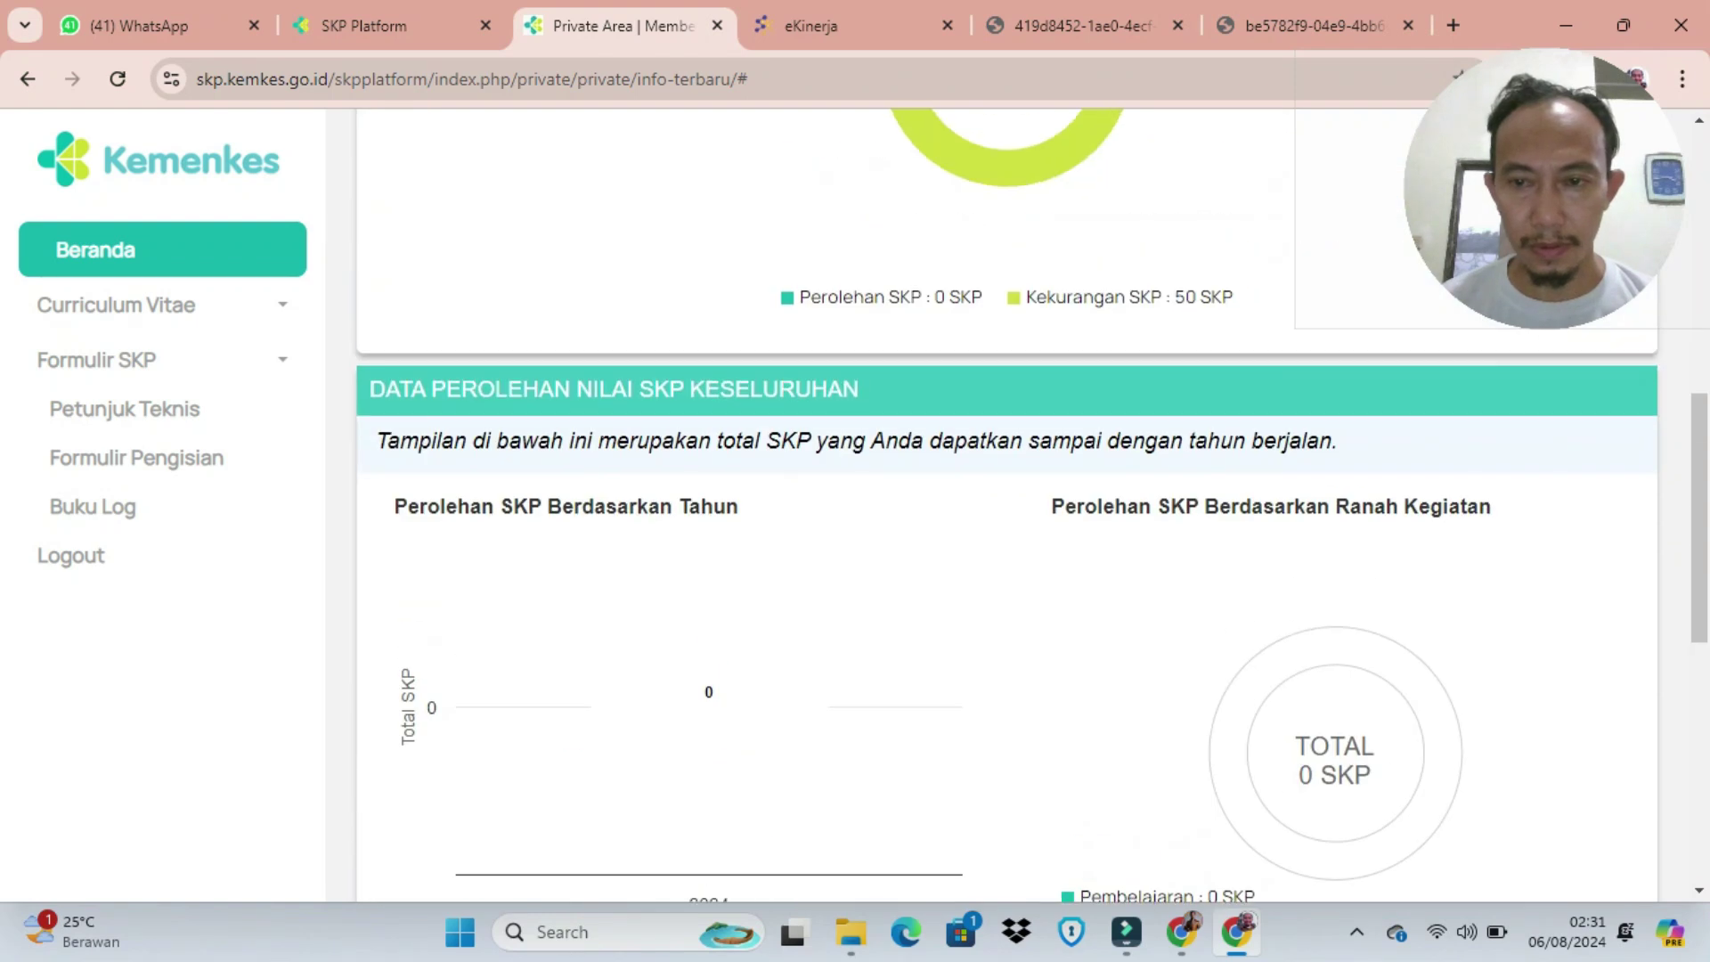
{"action": "scroll", "coordinate": [1007, 505], "scroll_direction": "up", "scroll_amount": 5}
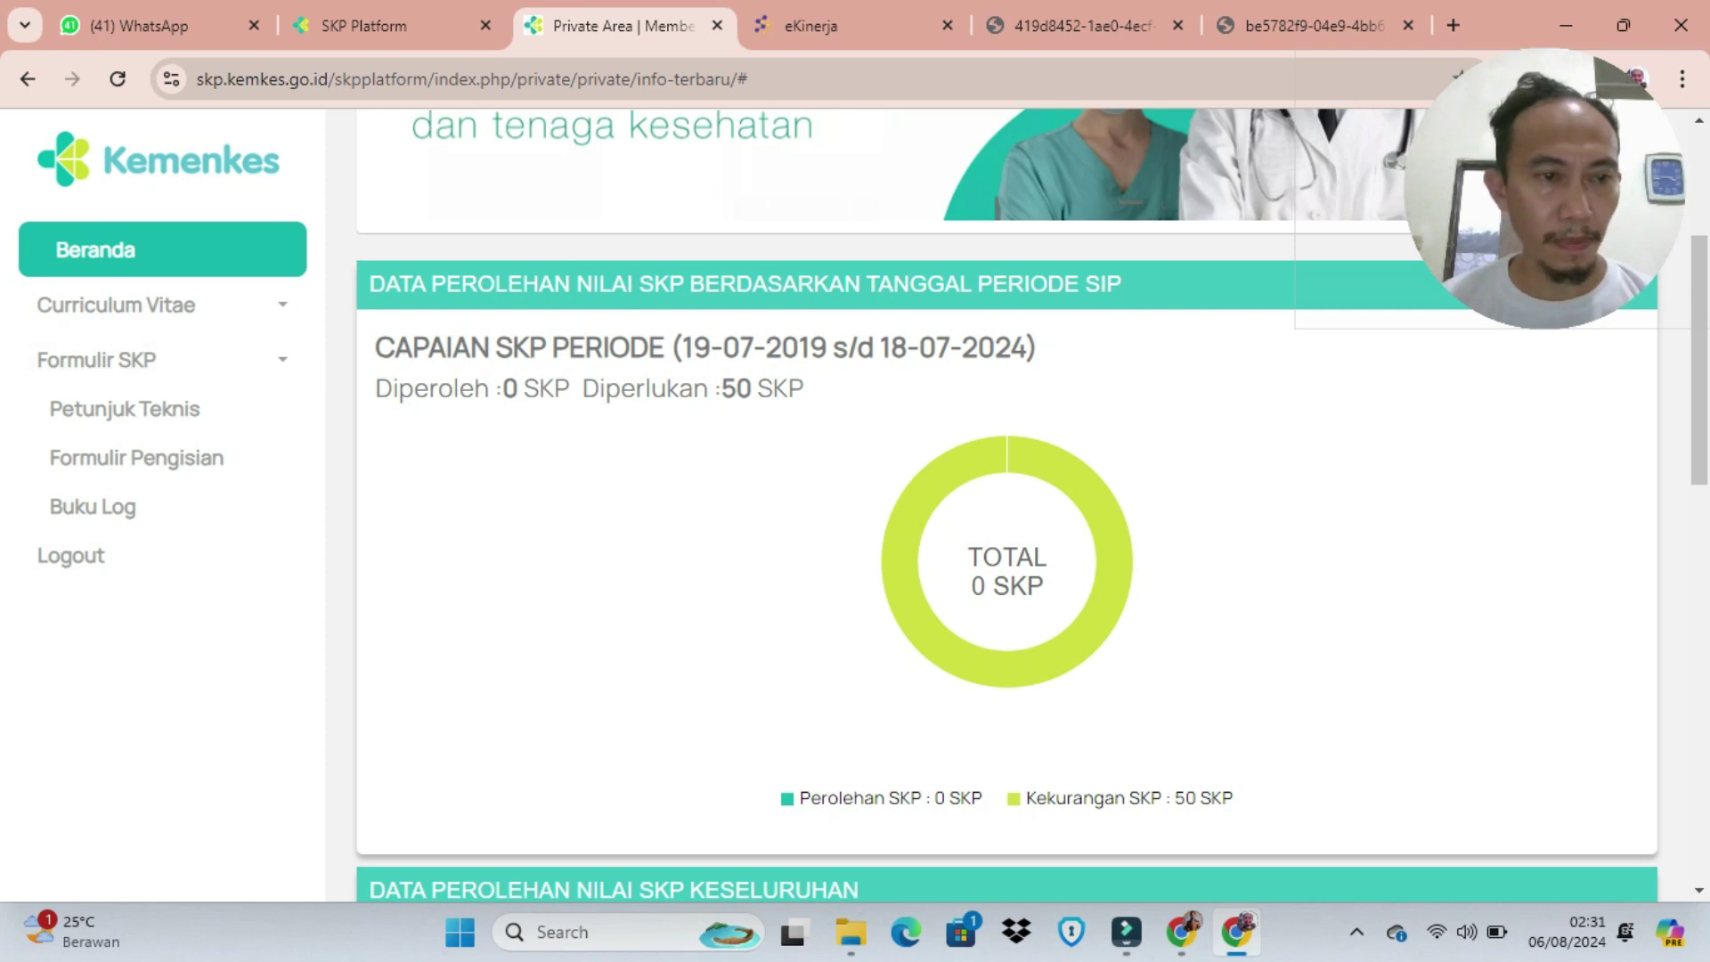
Step: Open Formulir Pengisian and start an input for the activity Melakukan Pelayanan/Praktik Profesi
{"action": "left_click", "coordinate": [136, 458]}
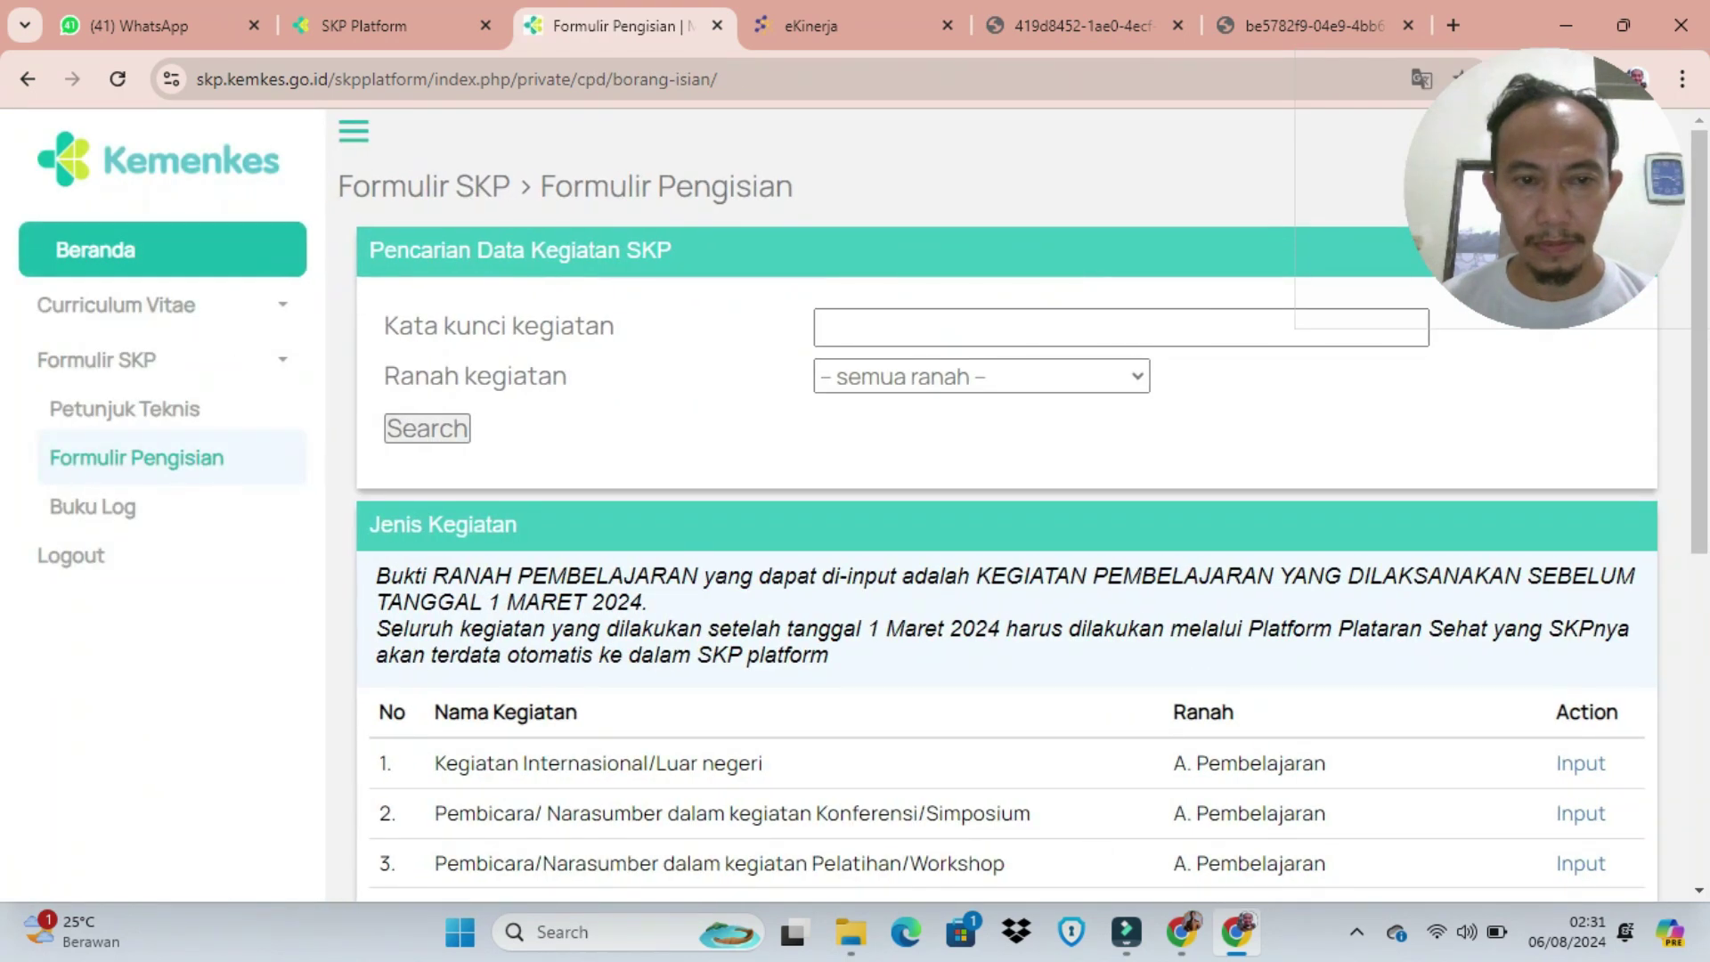
{"action": "scroll", "coordinate": [1006, 499], "scroll_direction": "down", "scroll_amount": 2}
{"action": "scroll", "coordinate": [1007, 499], "scroll_direction": "down", "scroll_amount": 4}
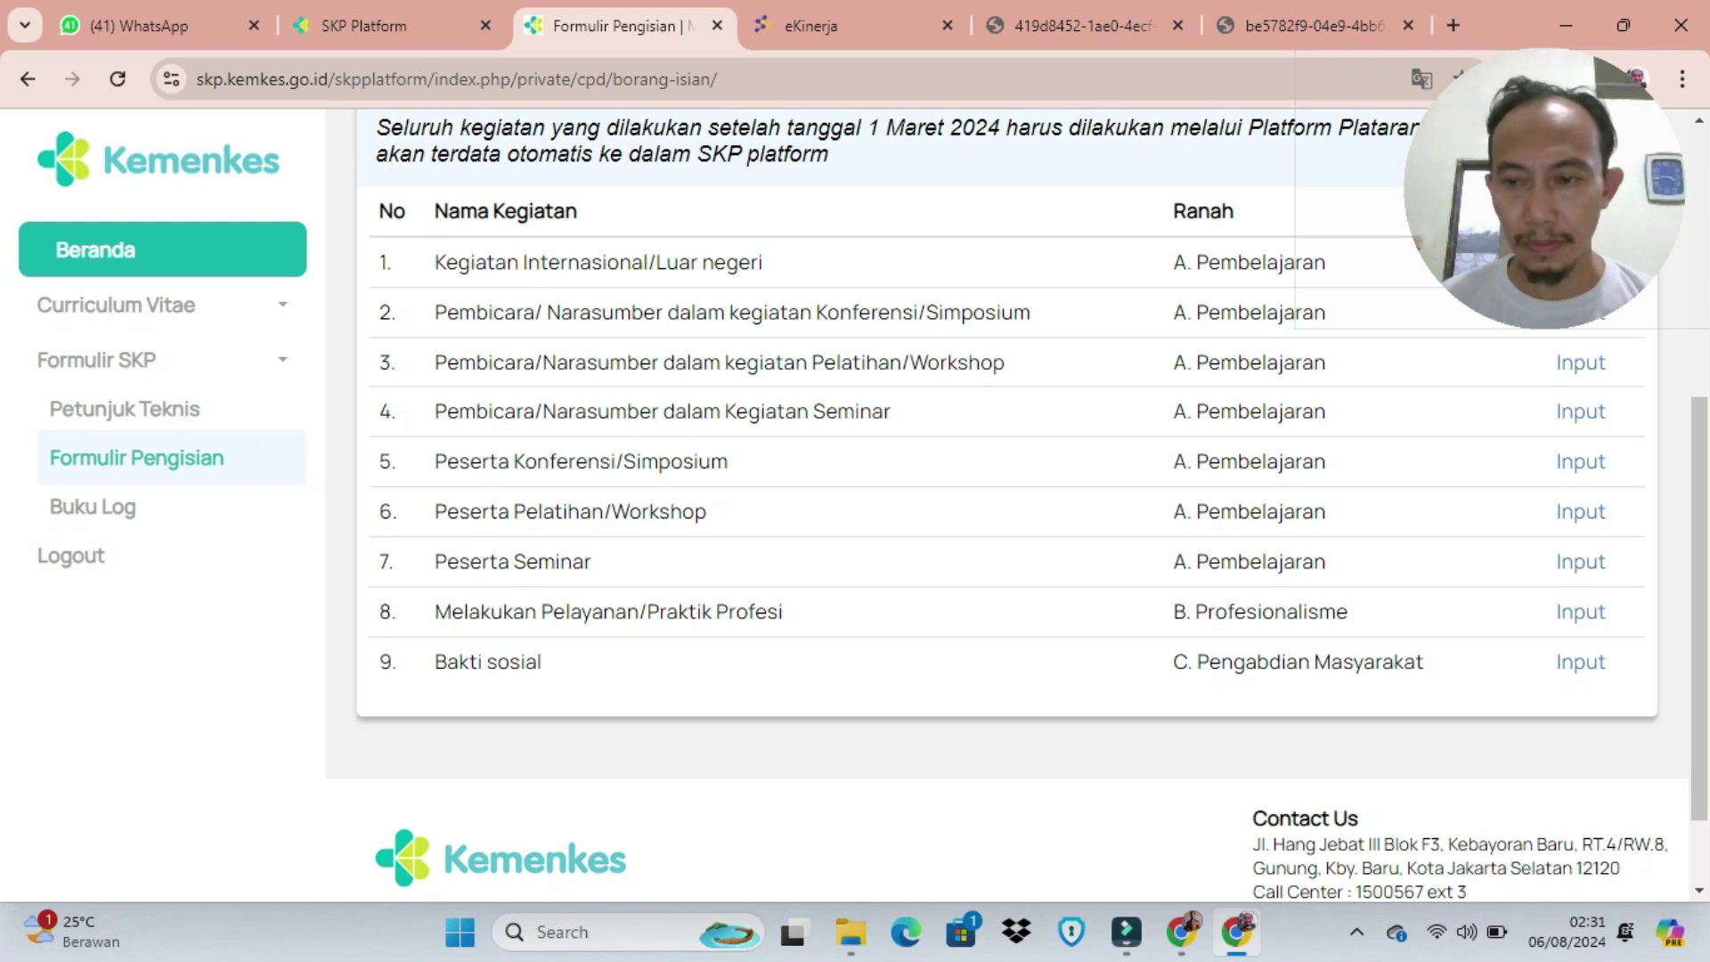
{"action": "left_click", "coordinate": [1581, 612]}
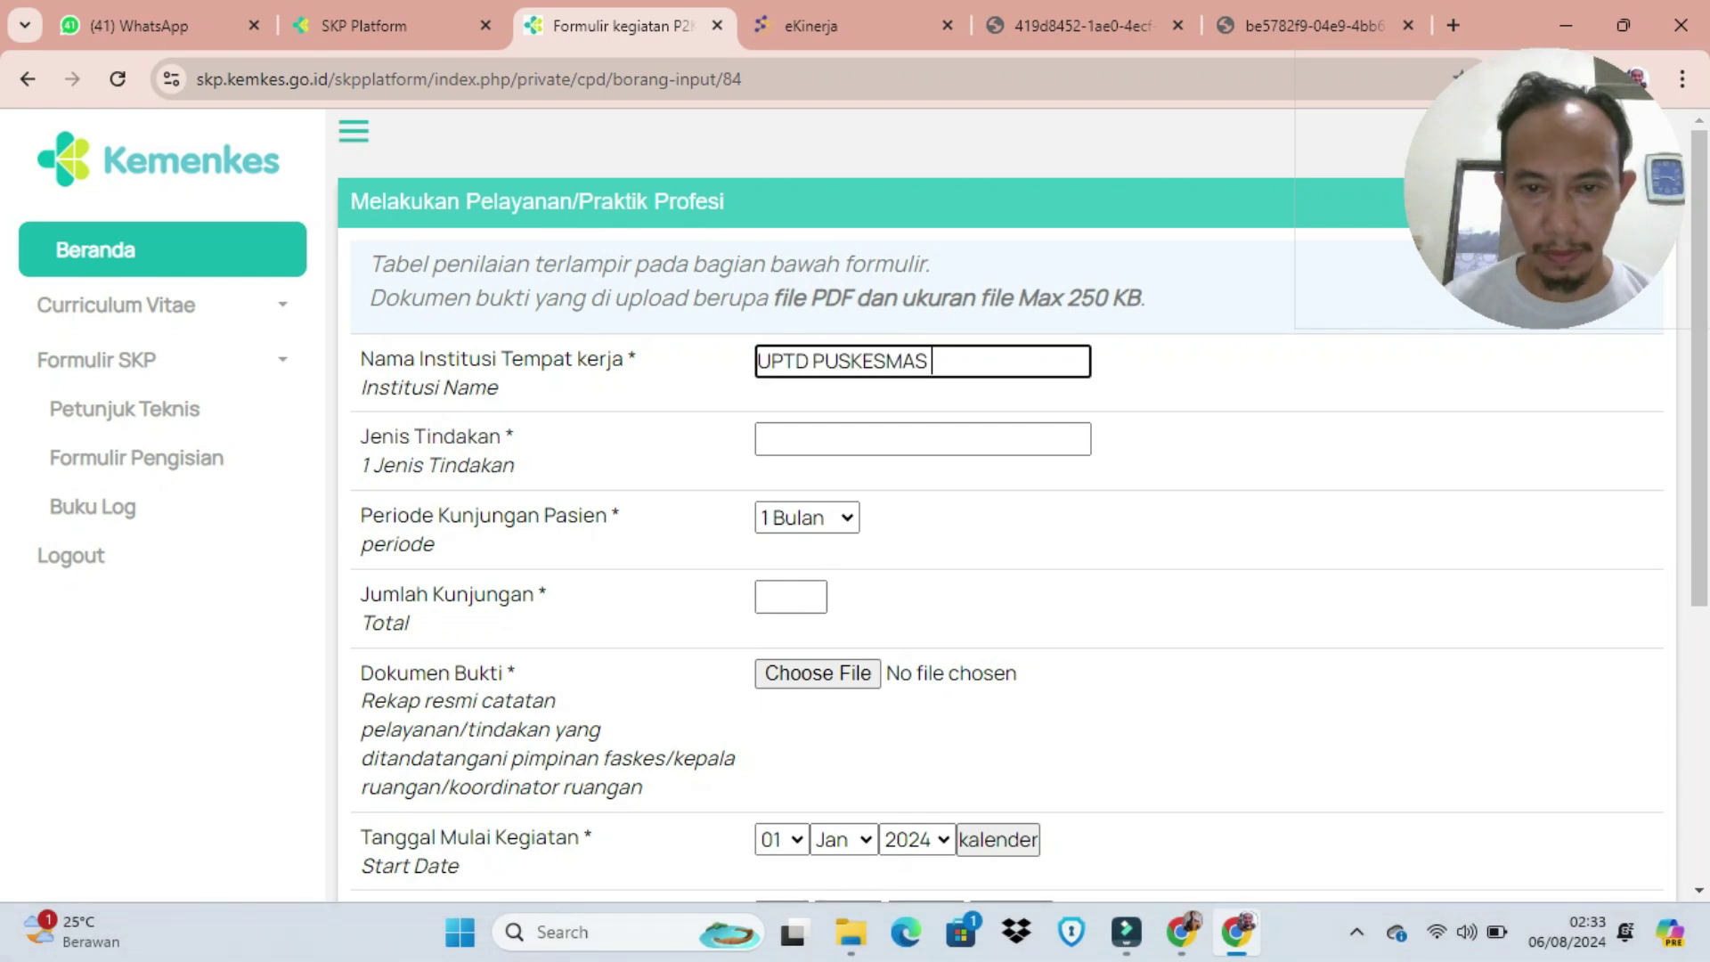
Step: Complete the workplace institution name as UPTD PUSKESMAS MUARA WIS and enter PEMBERIAN ASUHAN KEPERAWATAN as the type of action
{"action": "type", "text": "MUARA W"}
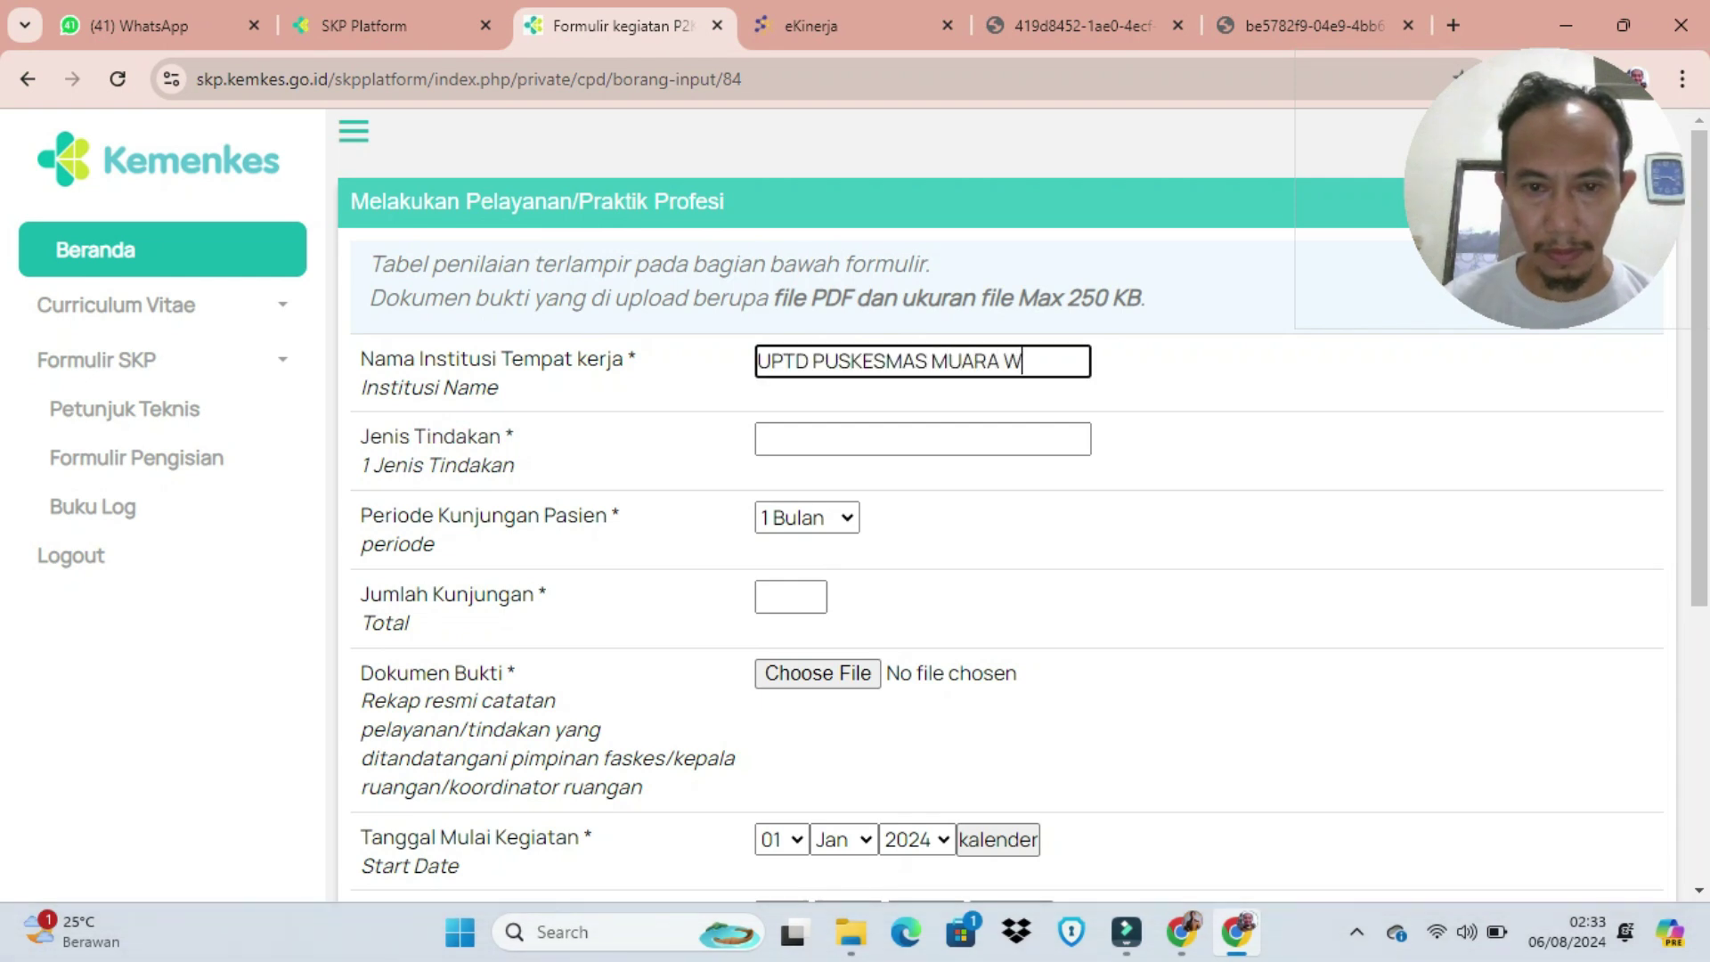
{"action": "type", "text": "IS"}
{"action": "key", "text": "Tab"}
{"action": "type", "text": "PEMBERI"}
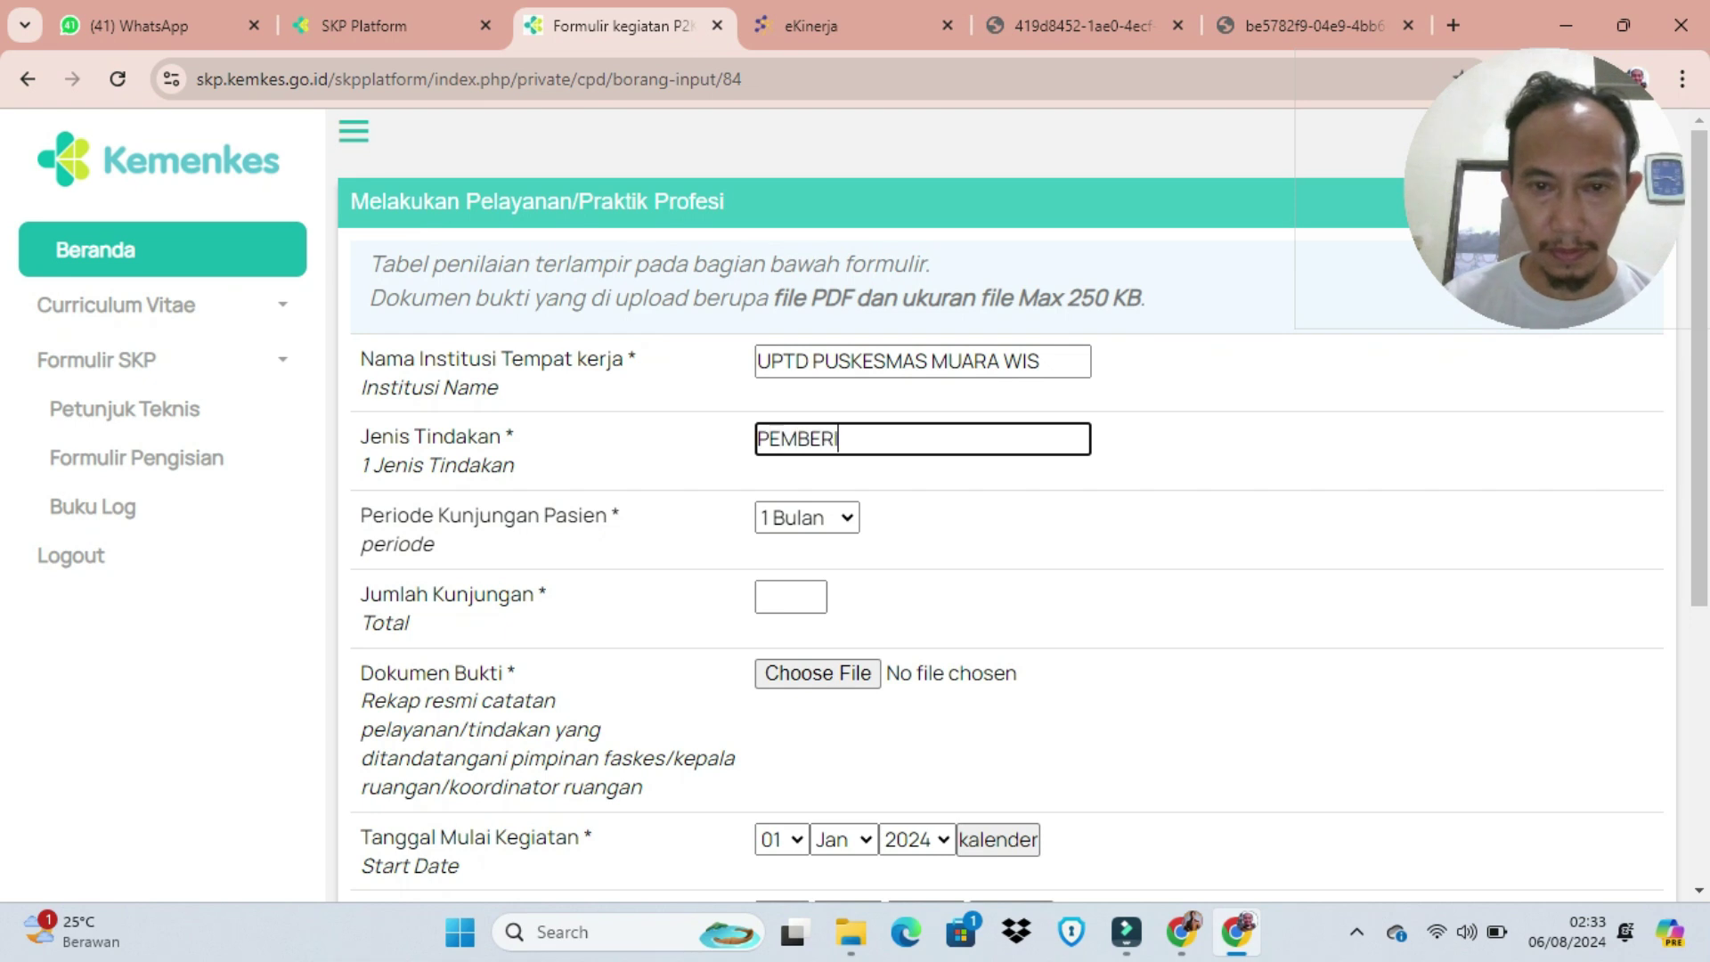
{"action": "type", "text": "AN ASUHAN KEPERAWATAN"}
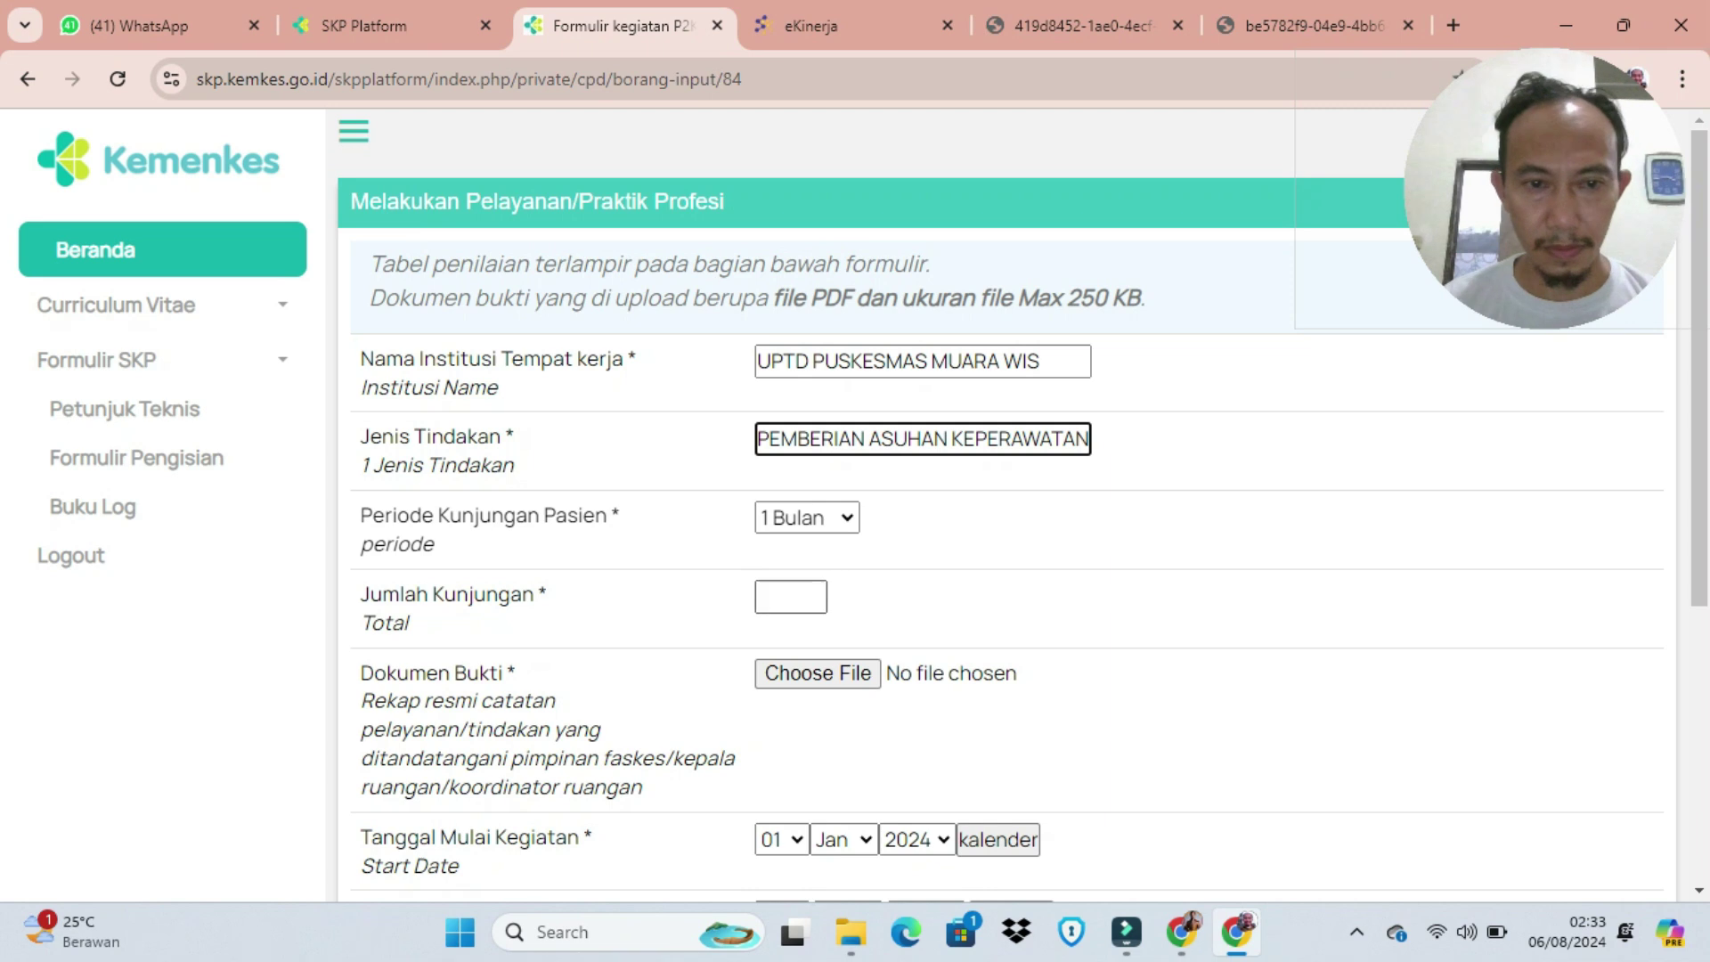
Step: Set the patient visit period to 12 Bulan and the number of visits to 1120
{"action": "left_click", "coordinate": [807, 517]}
{"action": "key", "text": "Return"}
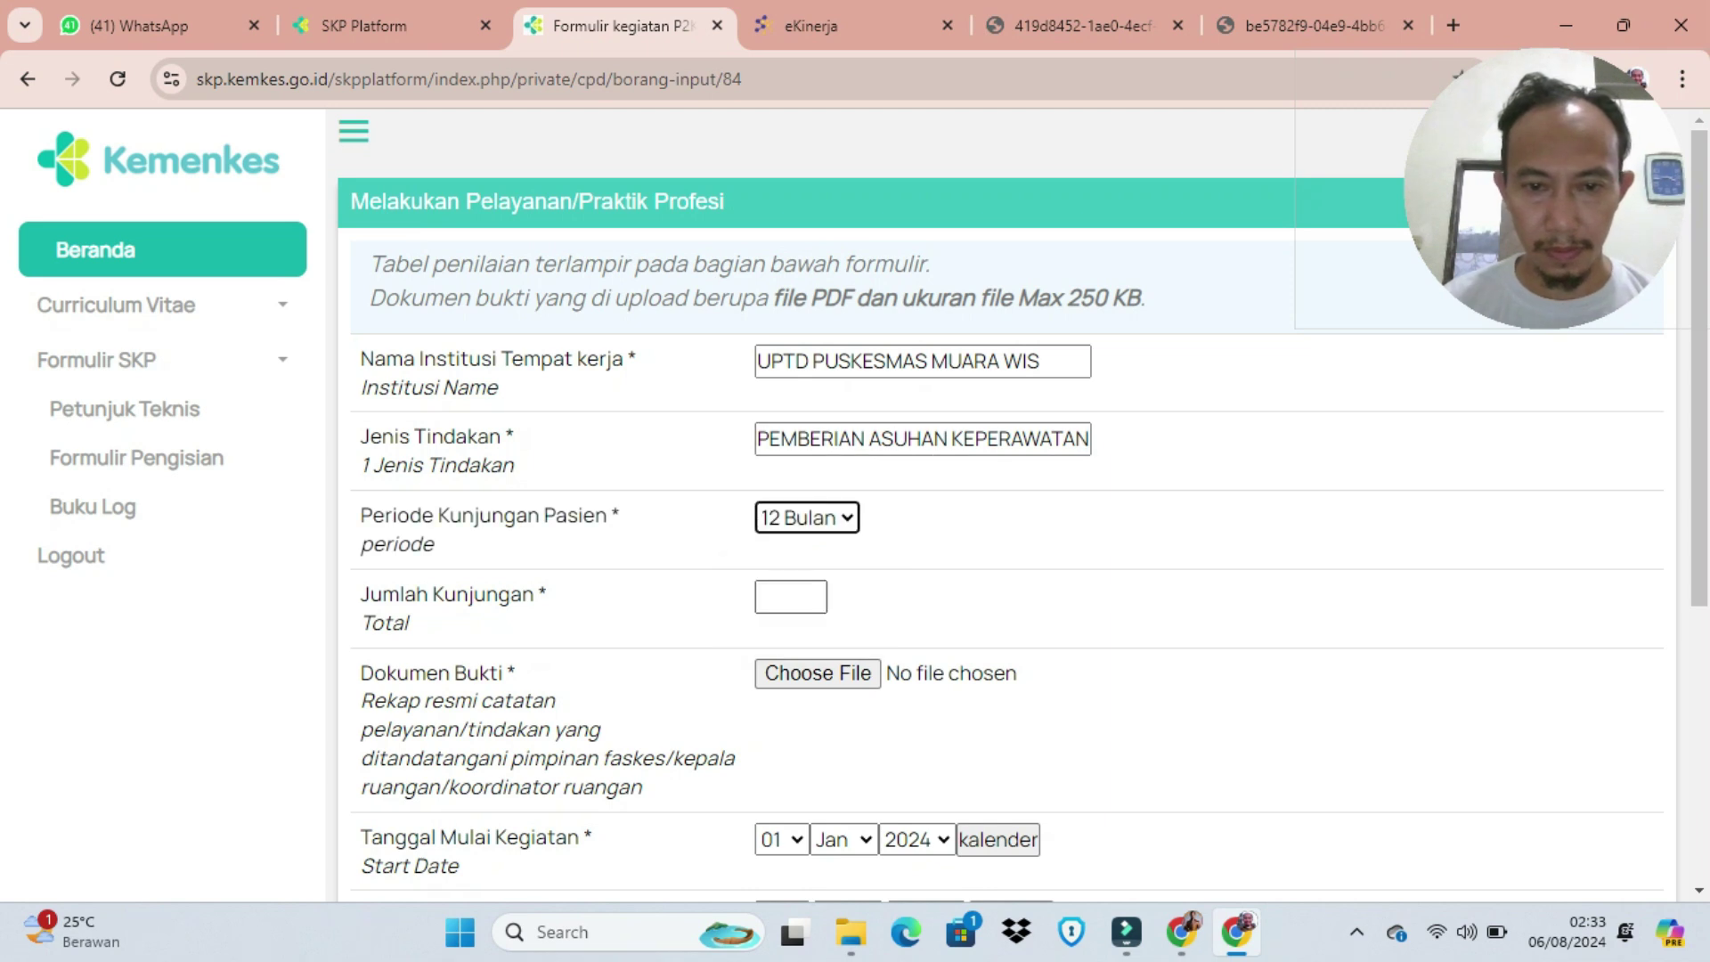
{"action": "key", "text": "Tab"}
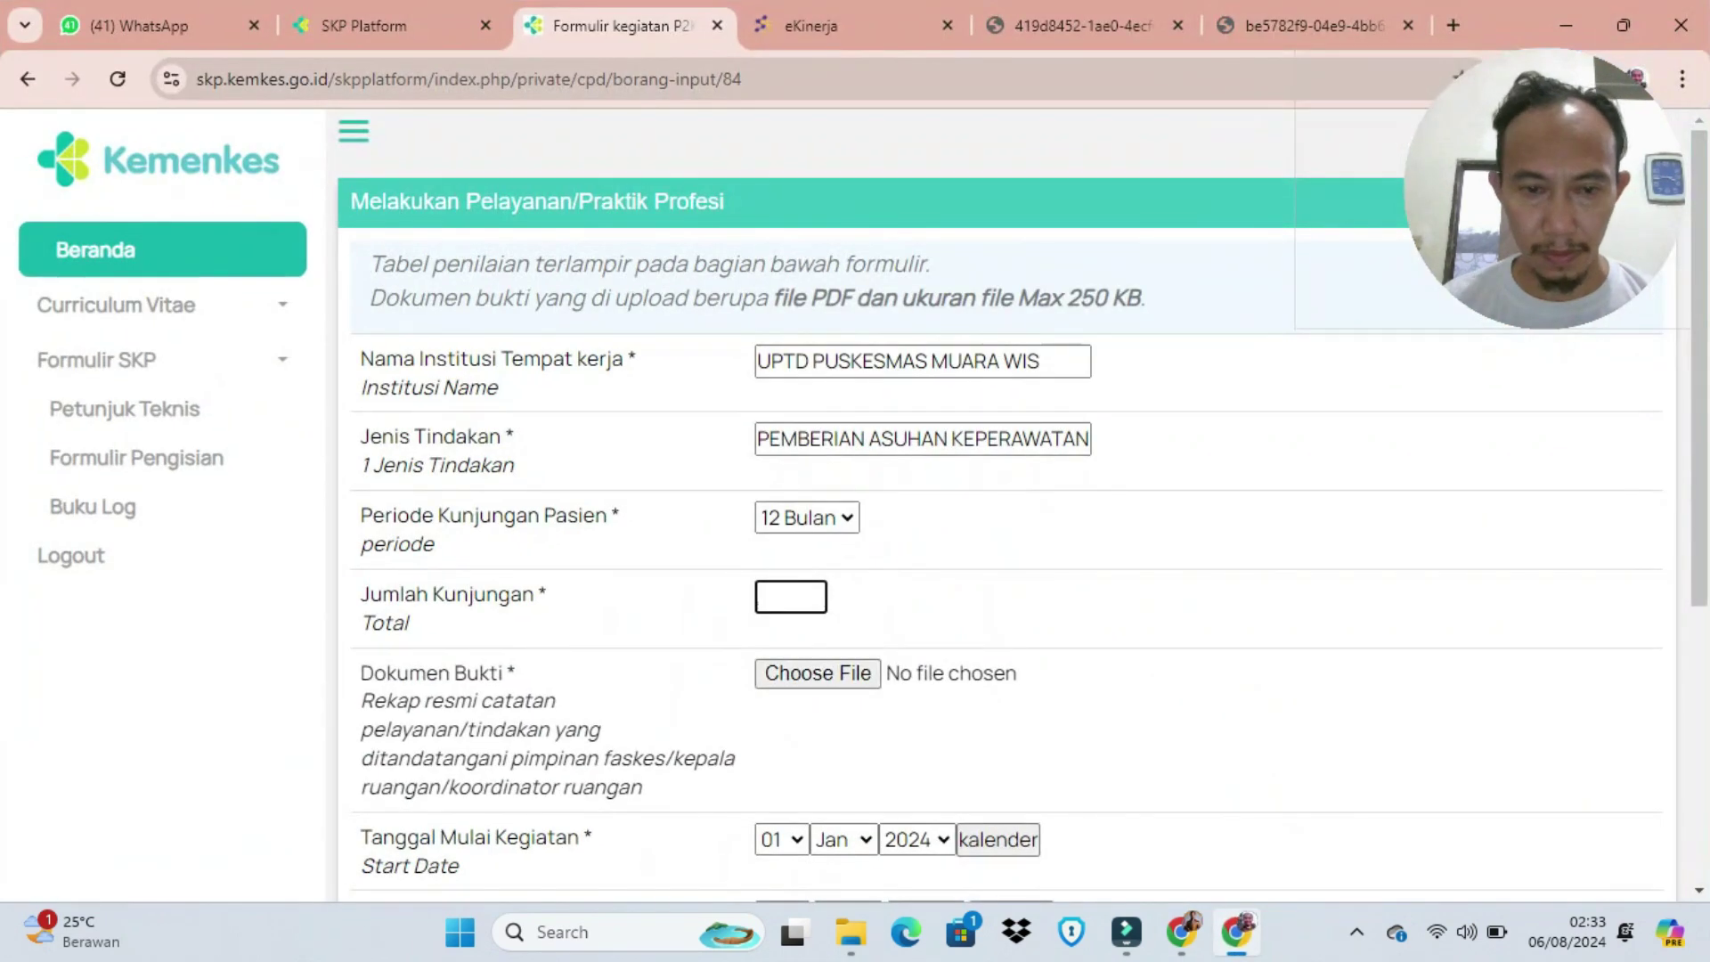
{"action": "type", "text": "1120"}
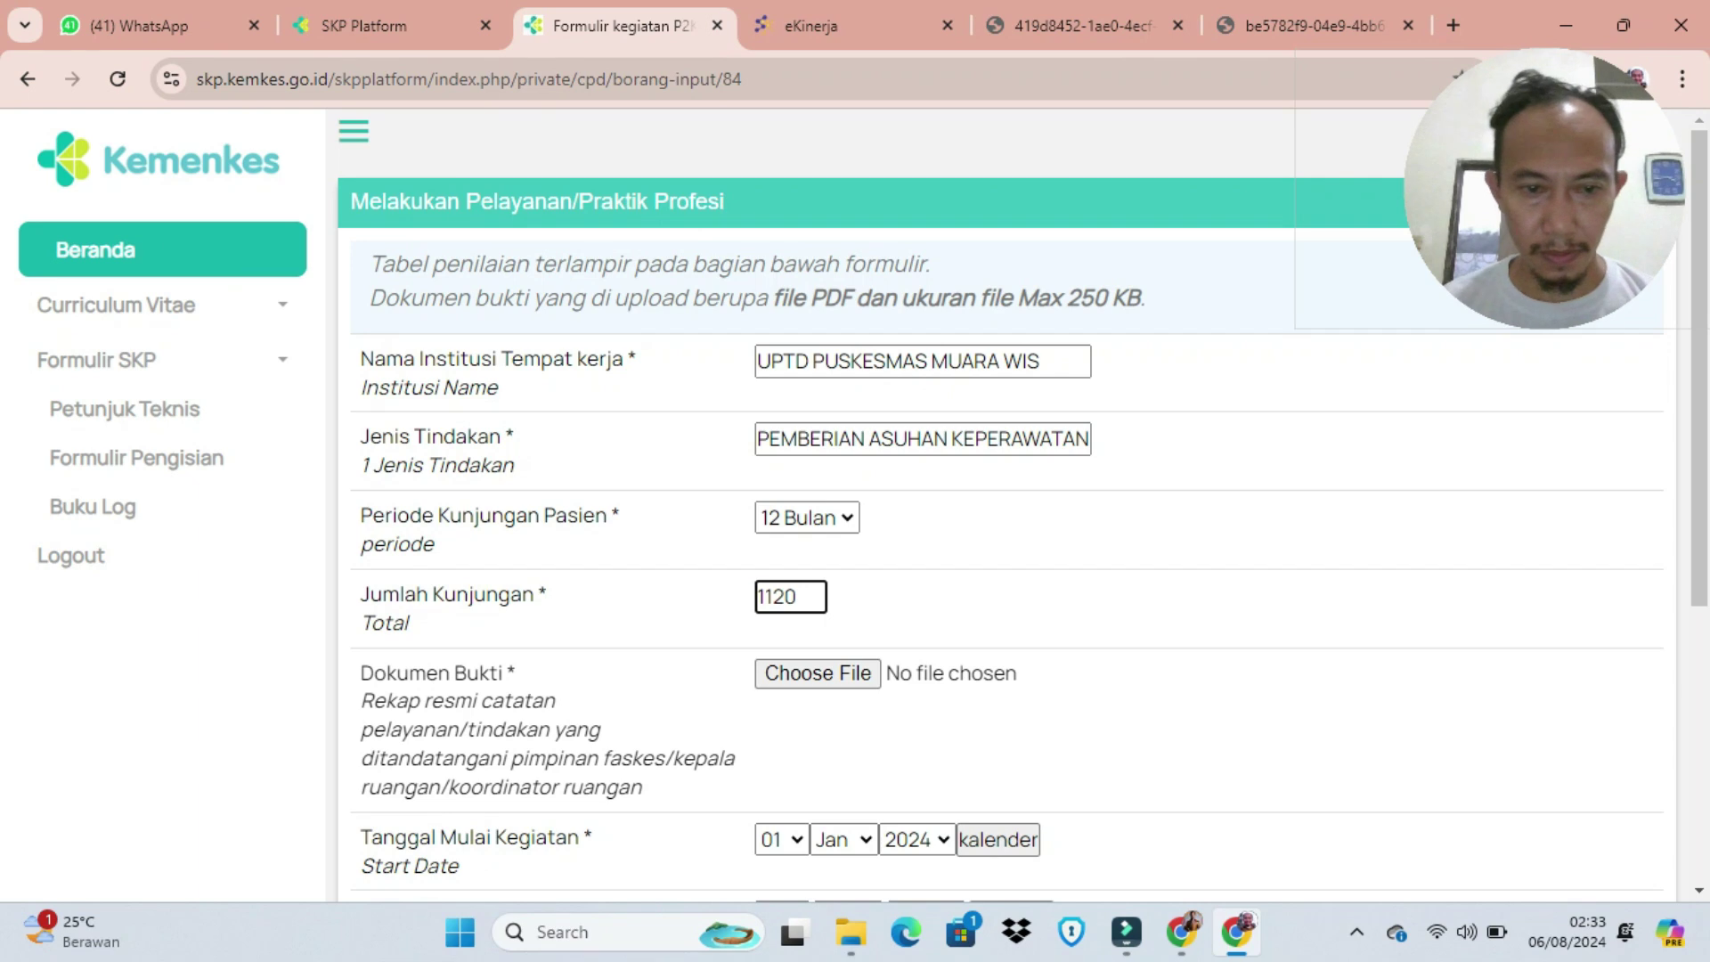
Step: Attach the PDF SURAT KETERANGAN PIMPINAN FASKES SEBAGAI PEMBERI ASUHAN KEPERAWATAN from Downloads as the supporting document
{"action": "left_click", "coordinate": [818, 674]}
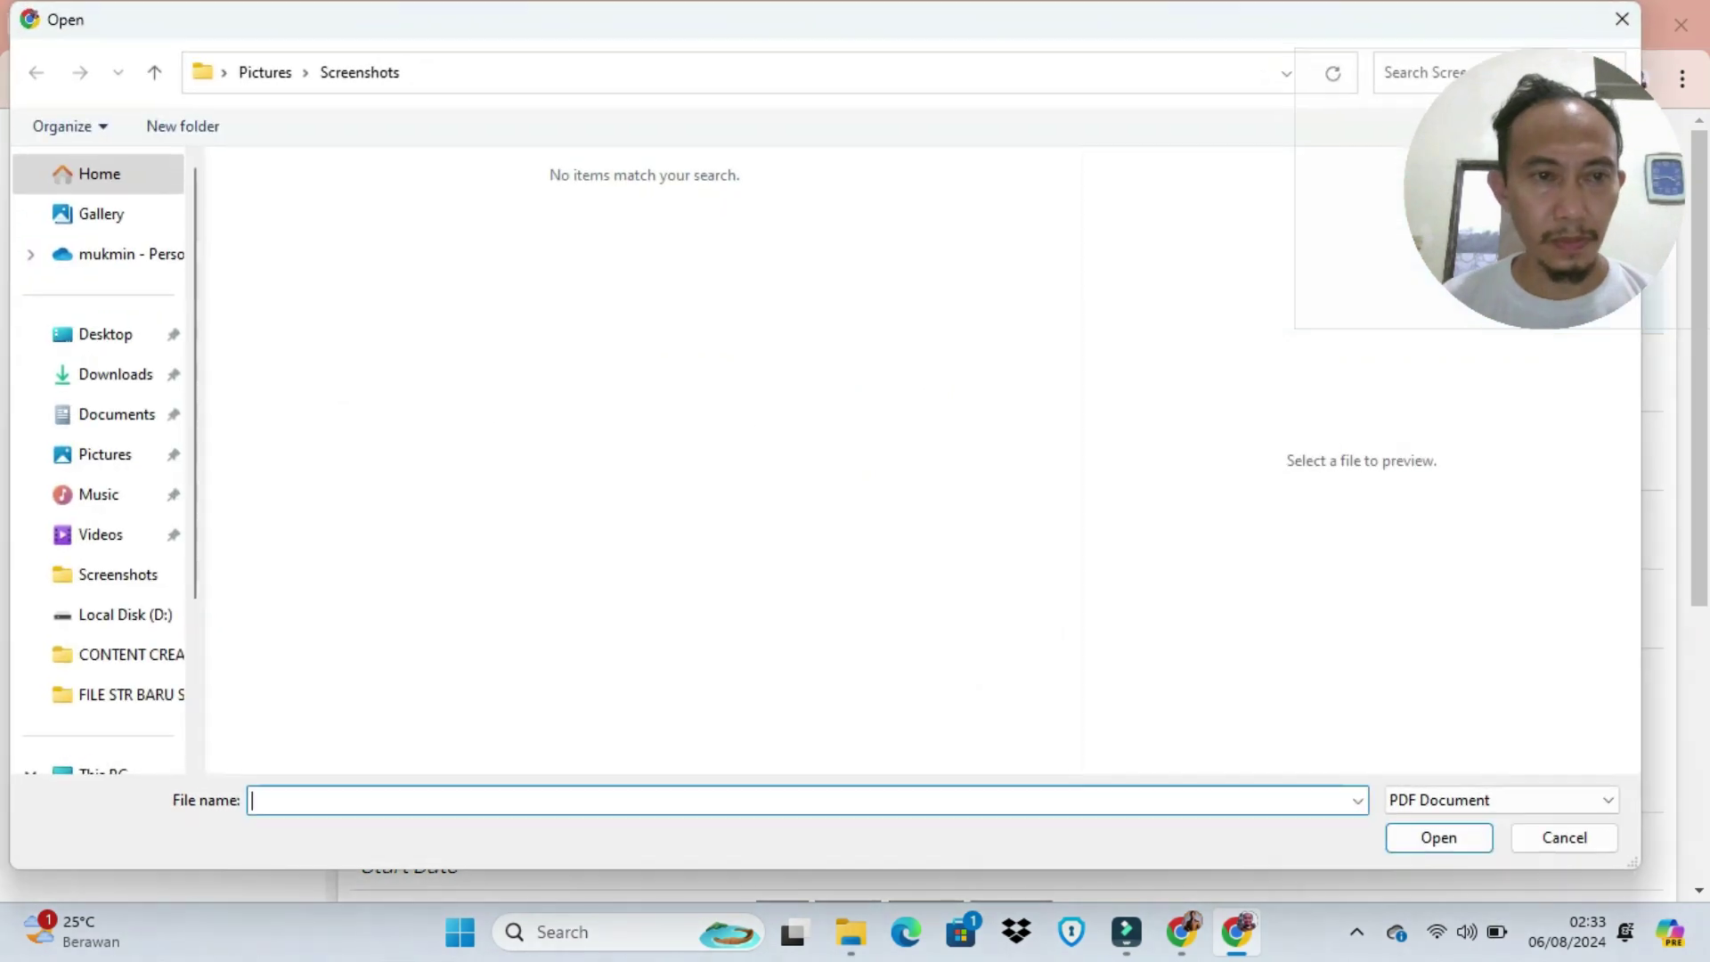
{"action": "left_click", "coordinate": [115, 375]}
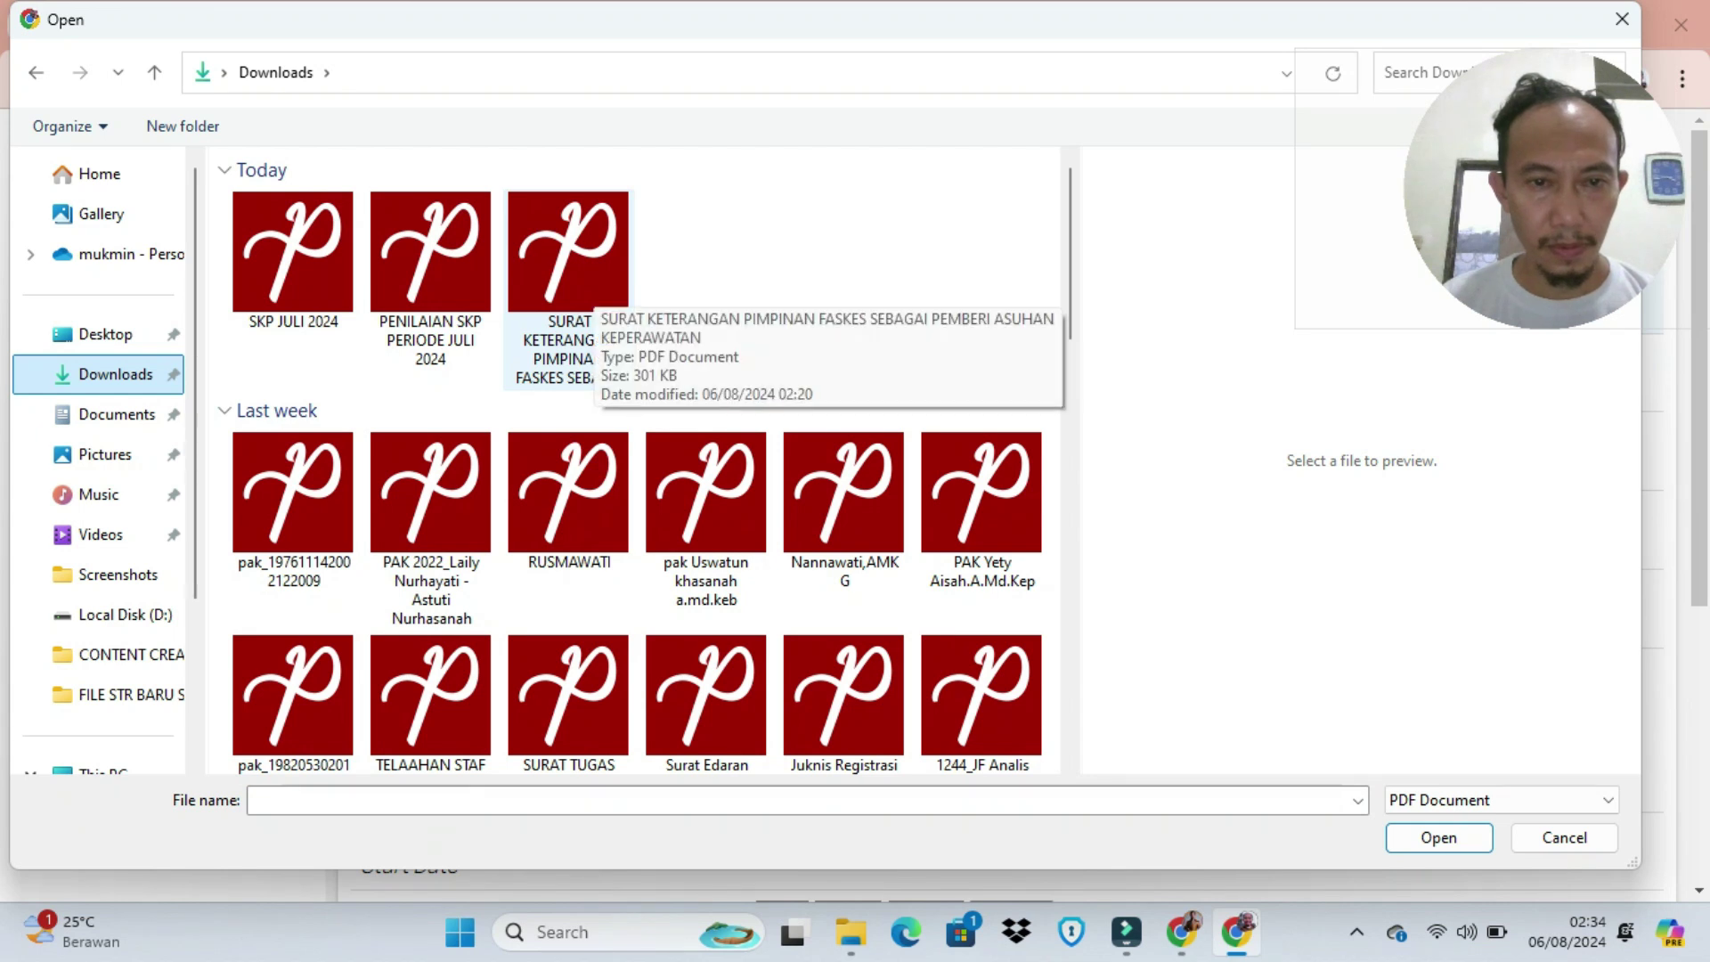
{"action": "left_click", "coordinate": [592, 289]}
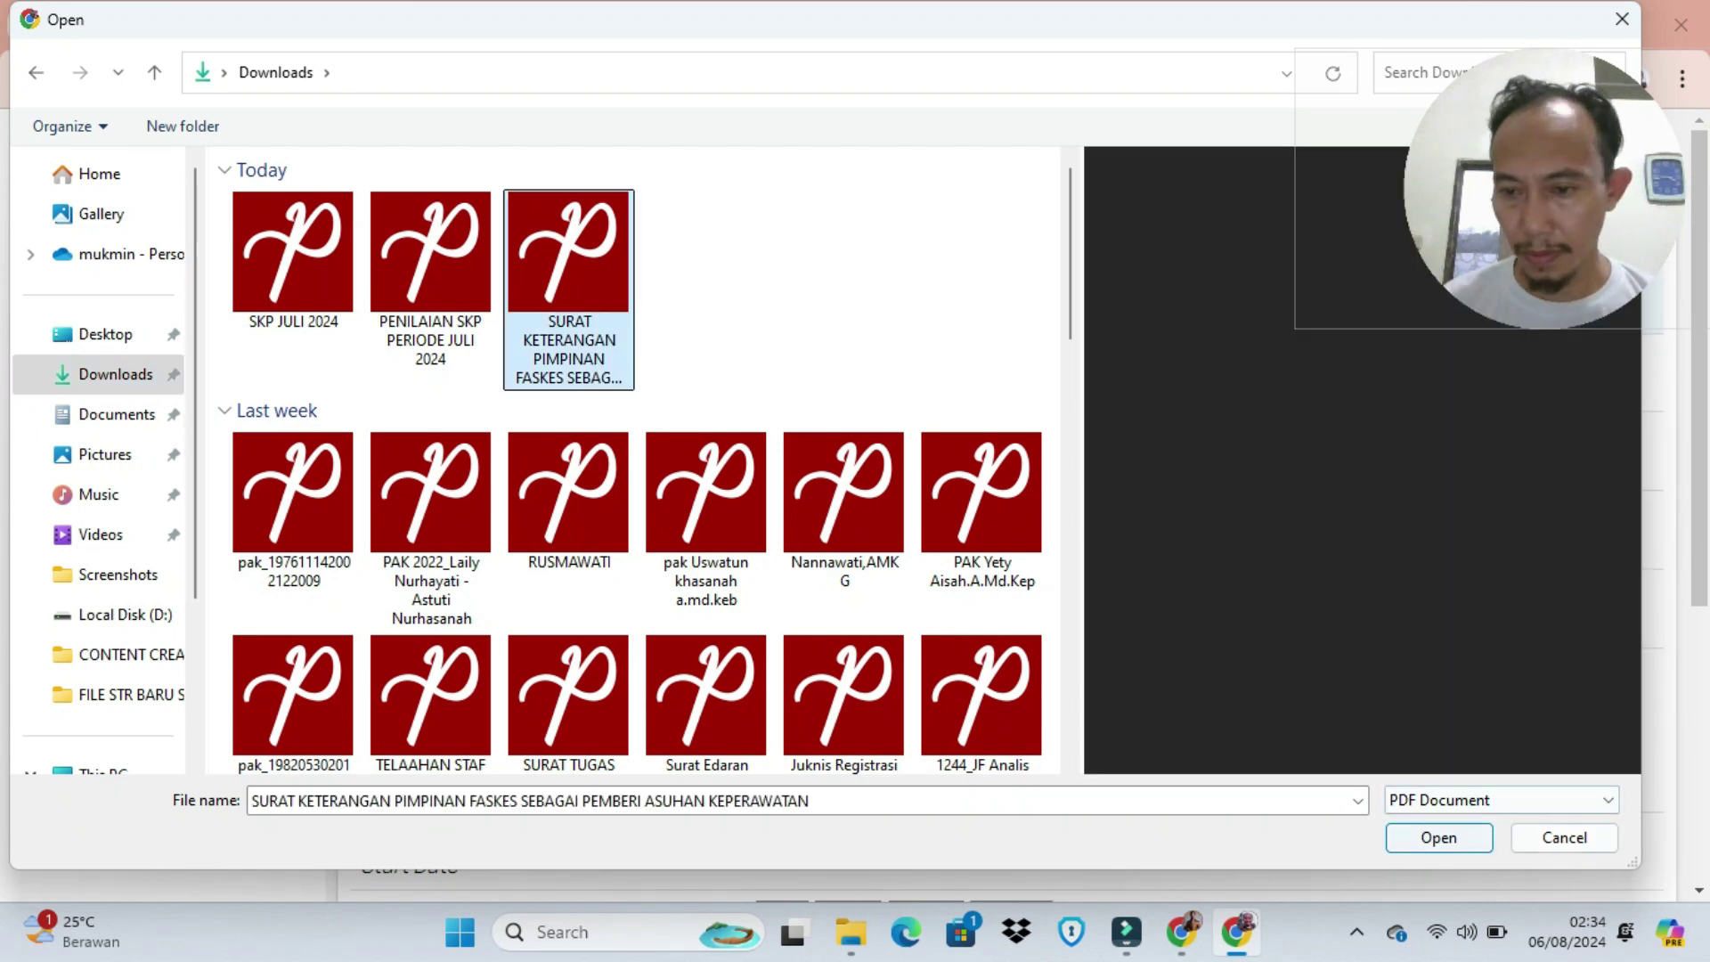
{"action": "key", "text": "Return"}
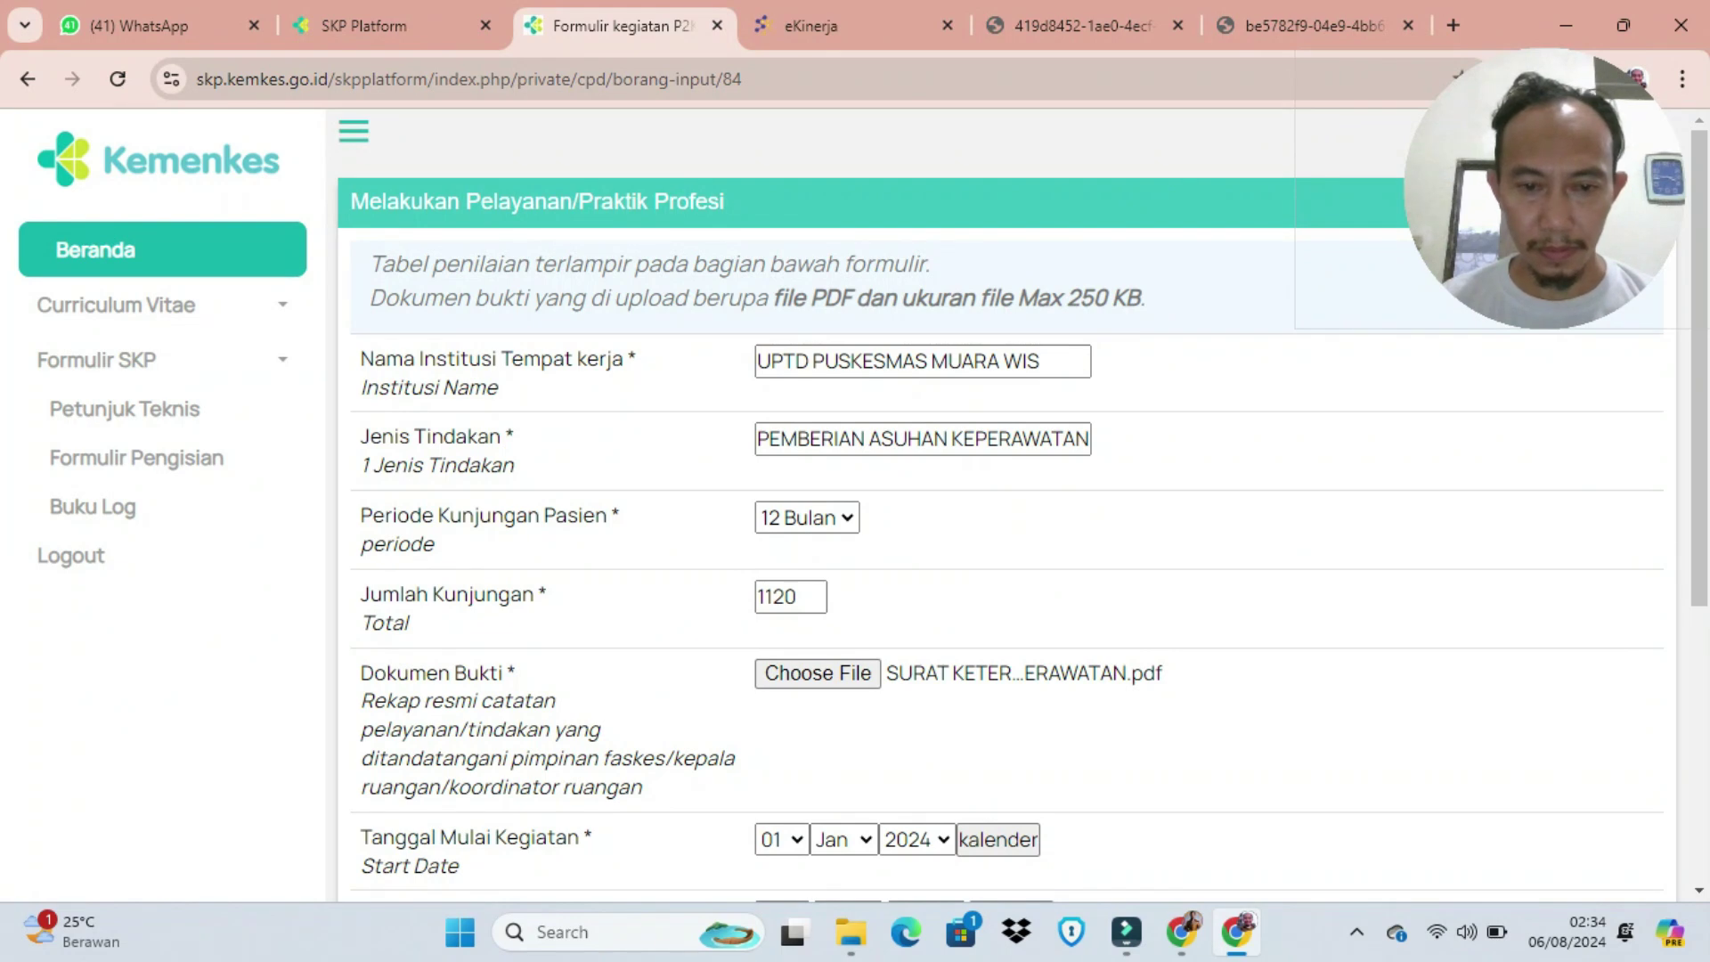
Step: Set the activity's start year to 2021 and its end date to 31 Dec 2021
{"action": "scroll", "coordinate": [1020, 505], "scroll_direction": "down", "scroll_amount": 3}
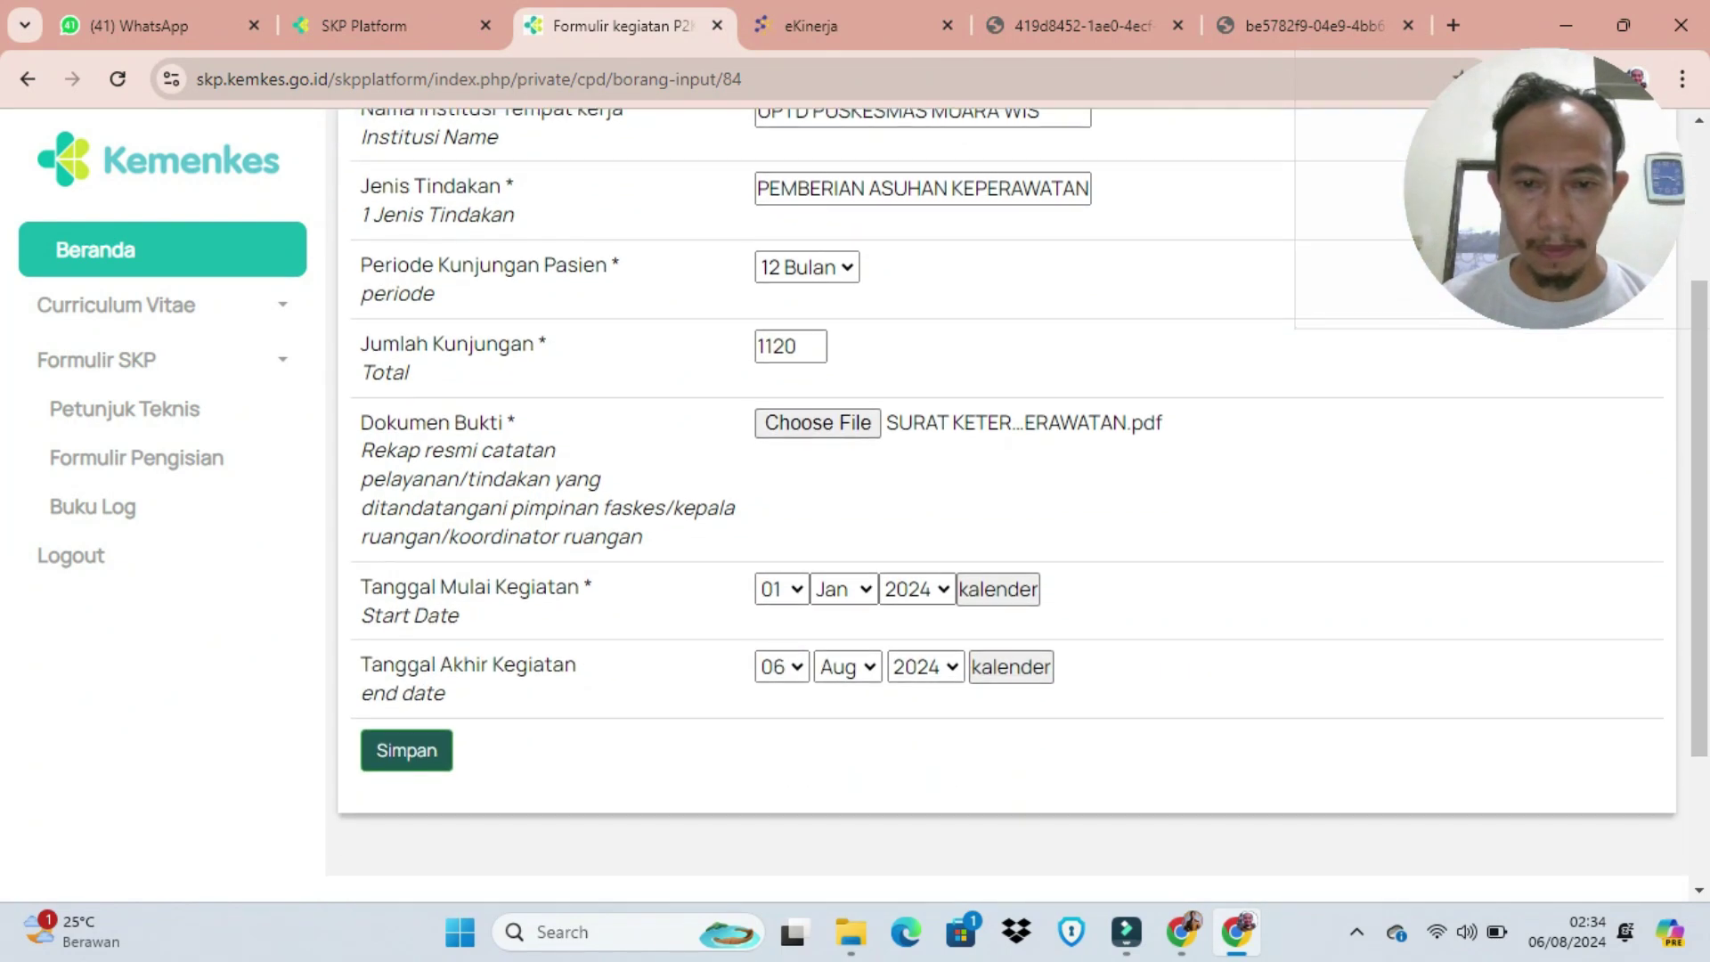
{"action": "left_click", "coordinate": [917, 588]}
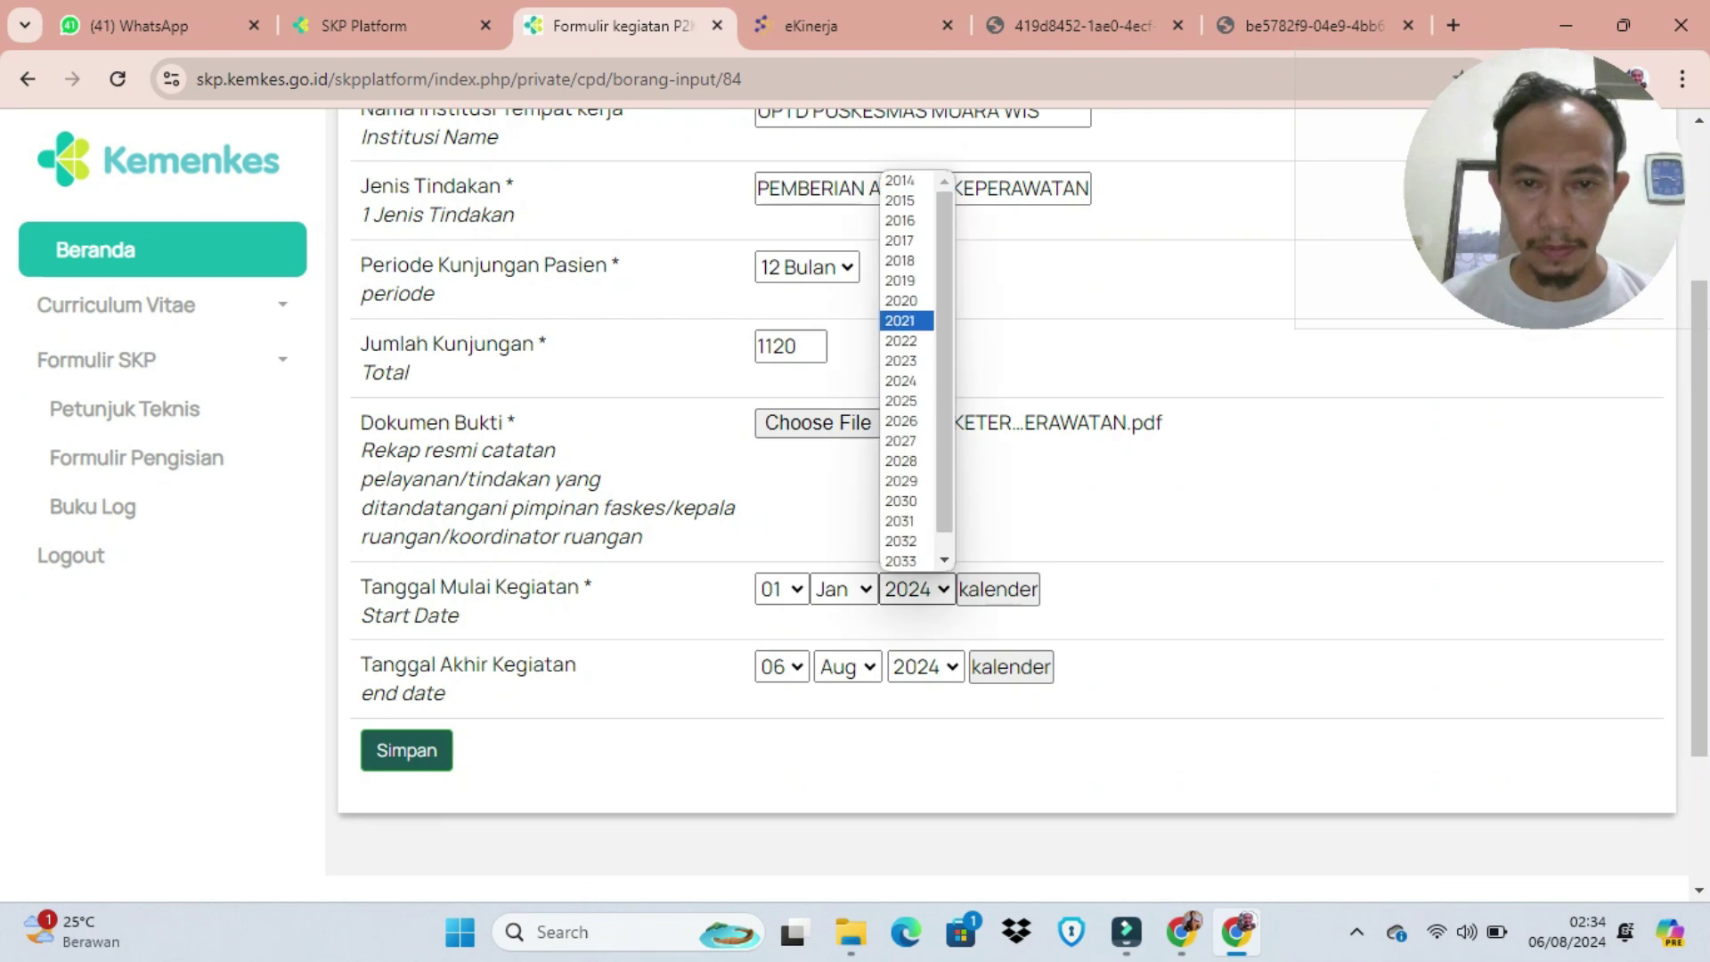
{"action": "left_click", "coordinate": [900, 321]}
{"action": "left_click", "coordinate": [926, 667]}
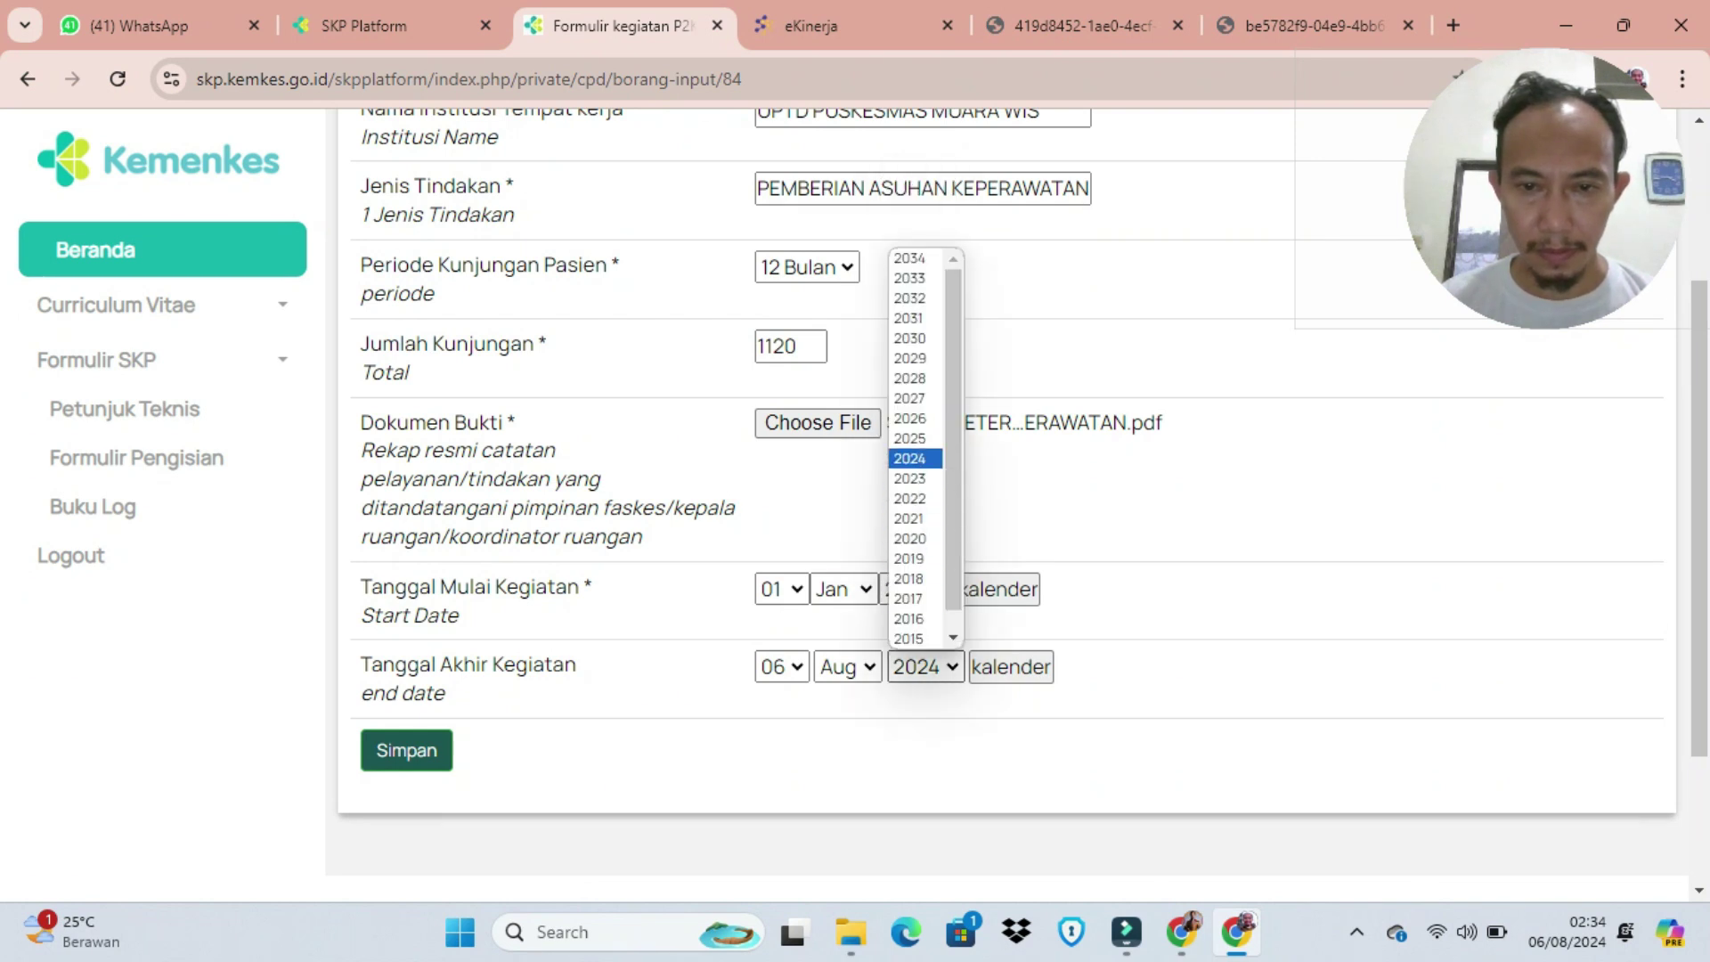
{"action": "left_click", "coordinate": [909, 518]}
{"action": "left_click", "coordinate": [847, 666]}
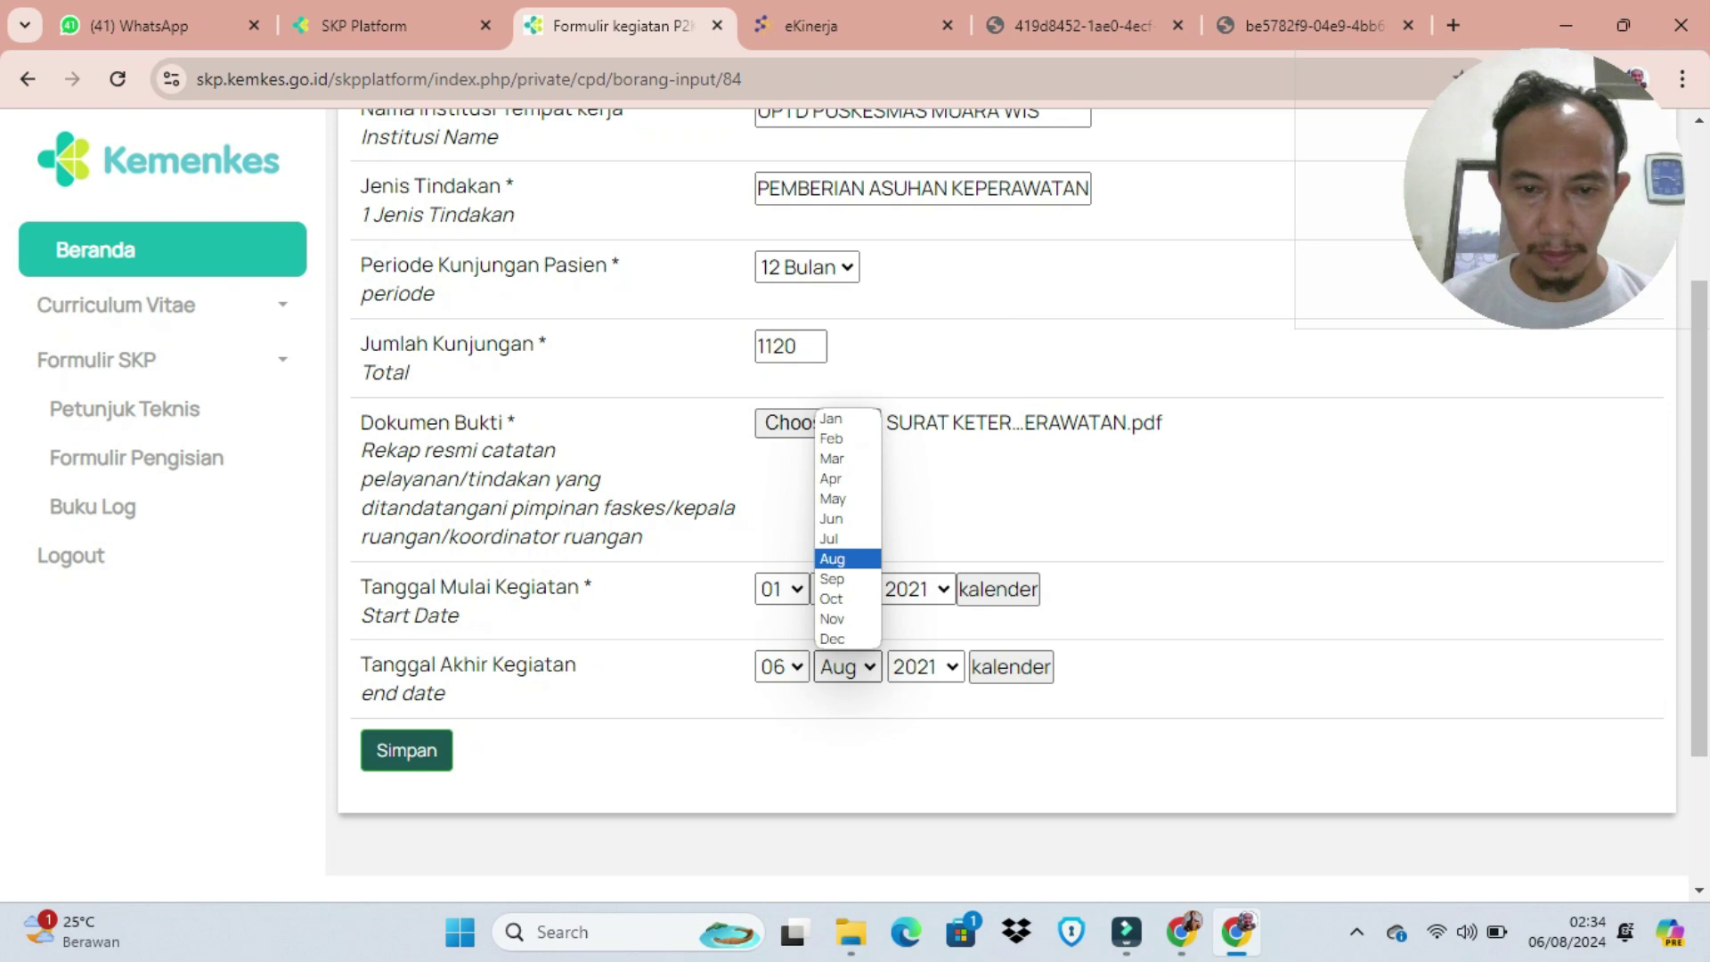
{"action": "left_click", "coordinate": [832, 639]}
{"action": "left_click", "coordinate": [782, 666]}
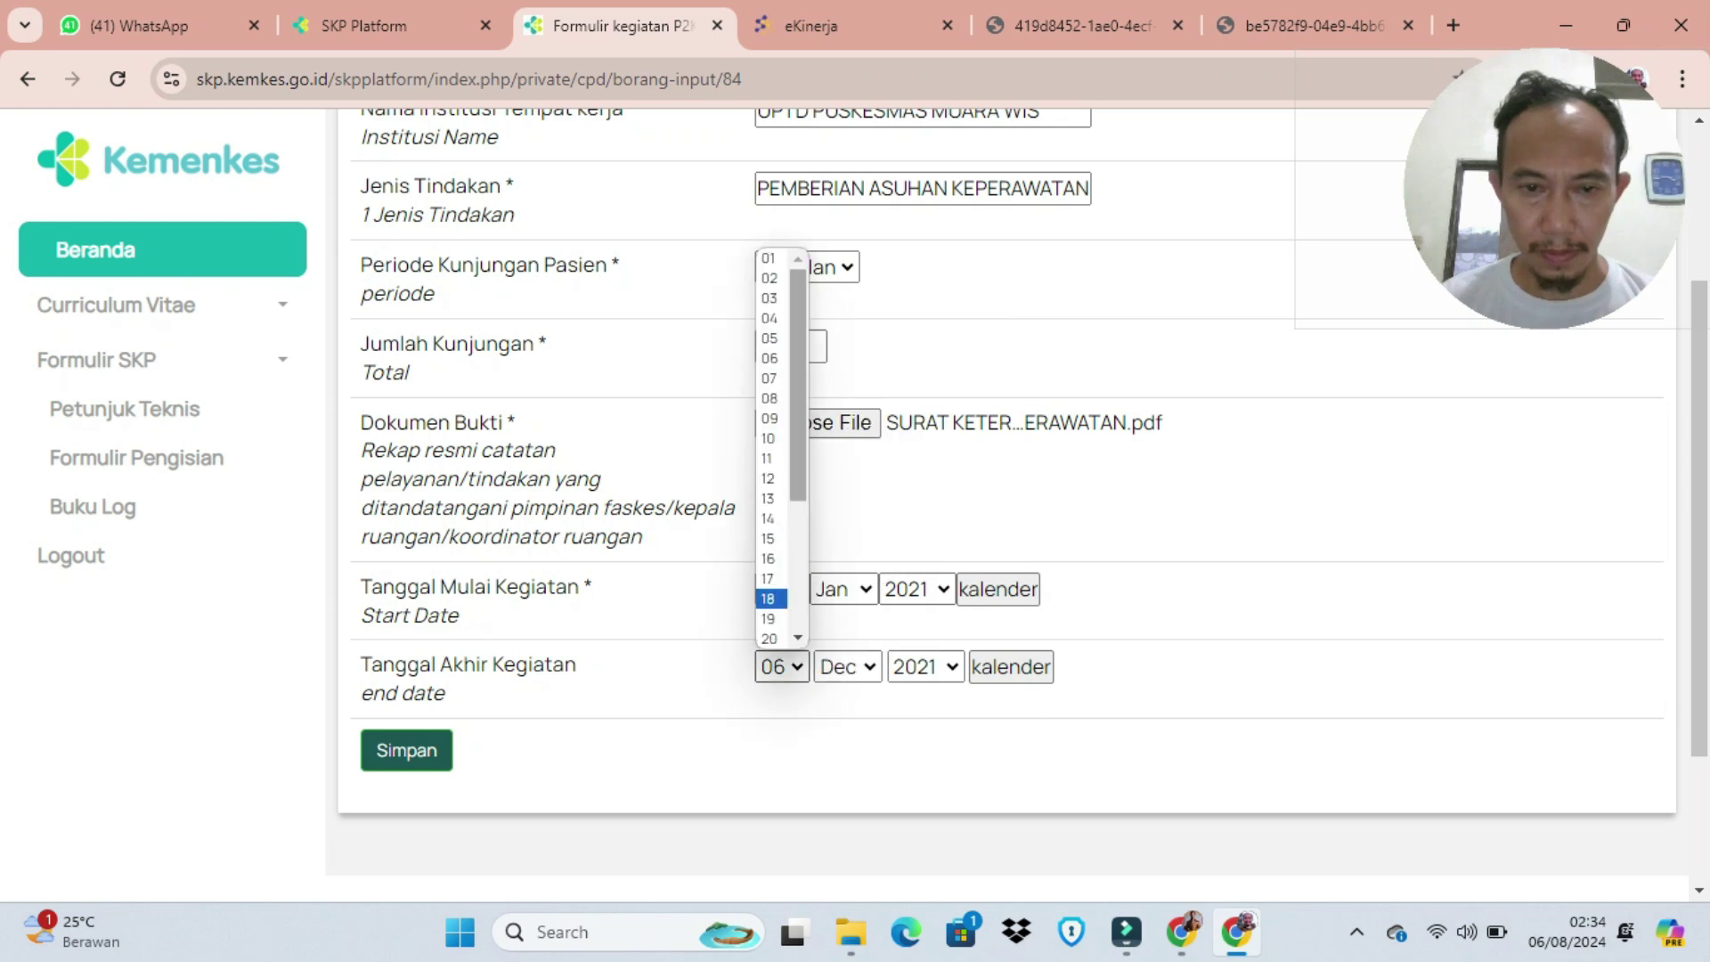
{"action": "left_click_drag", "start_coordinate": [798, 472], "coordinate": [798, 608]}
{"action": "left_click", "coordinate": [772, 638]}
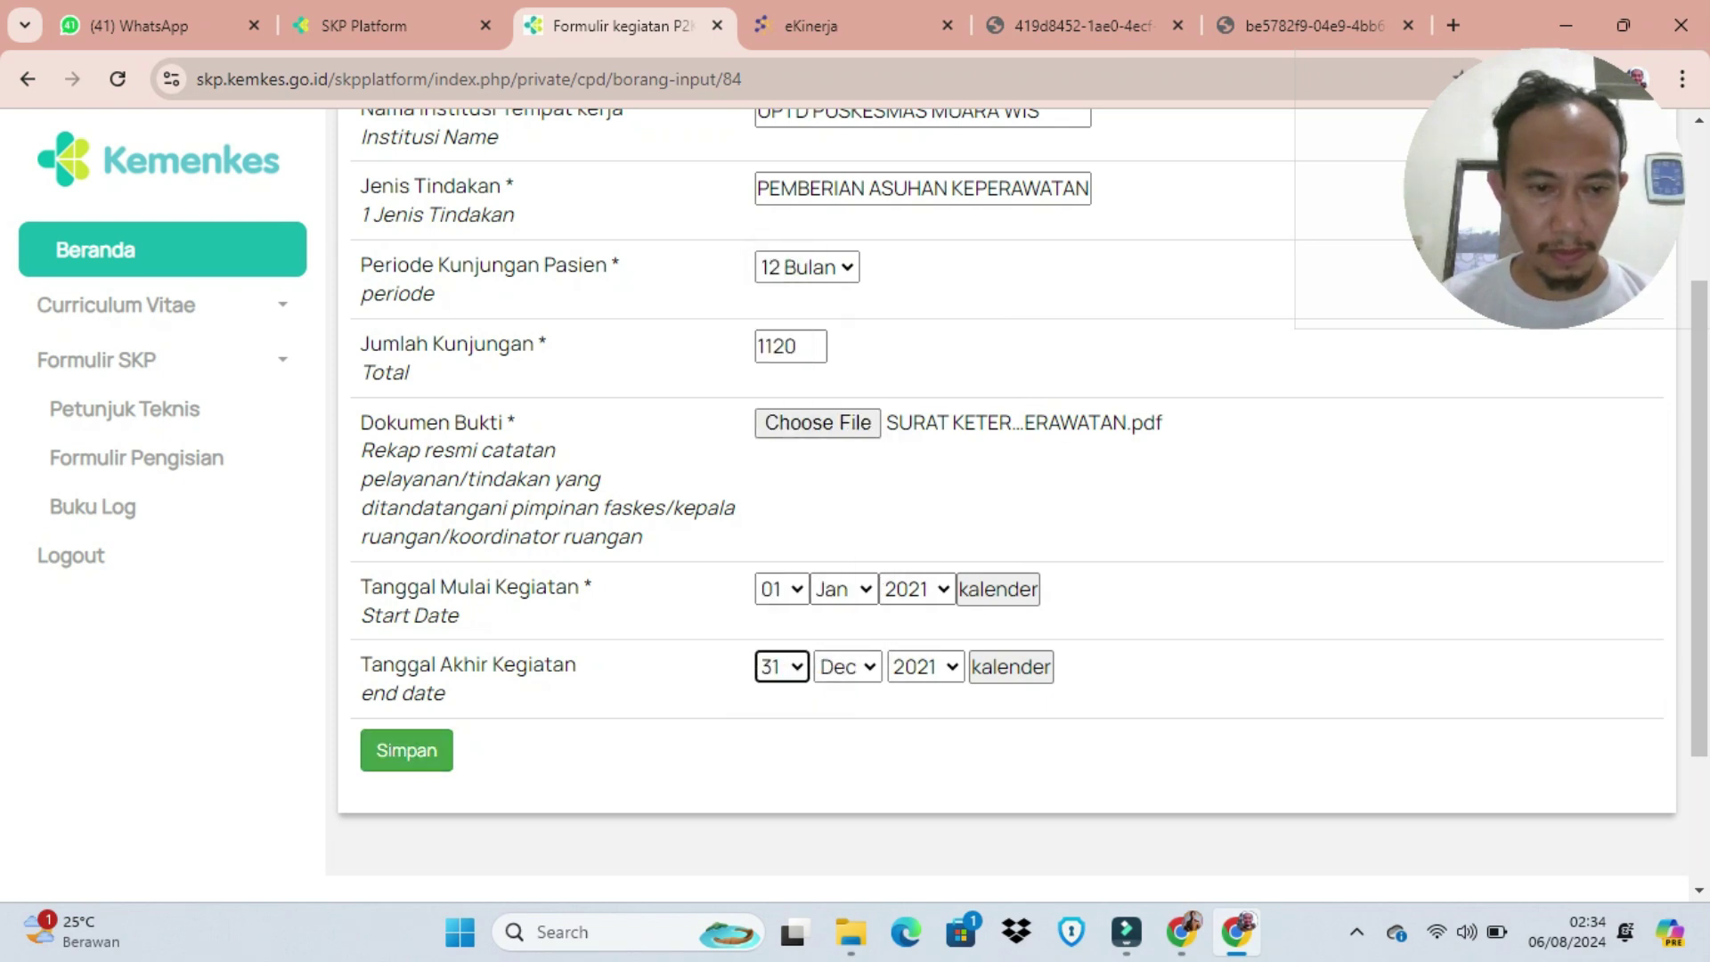
Step: Save the completed 2021 professional practice activity entry
{"action": "left_click", "coordinate": [406, 751]}
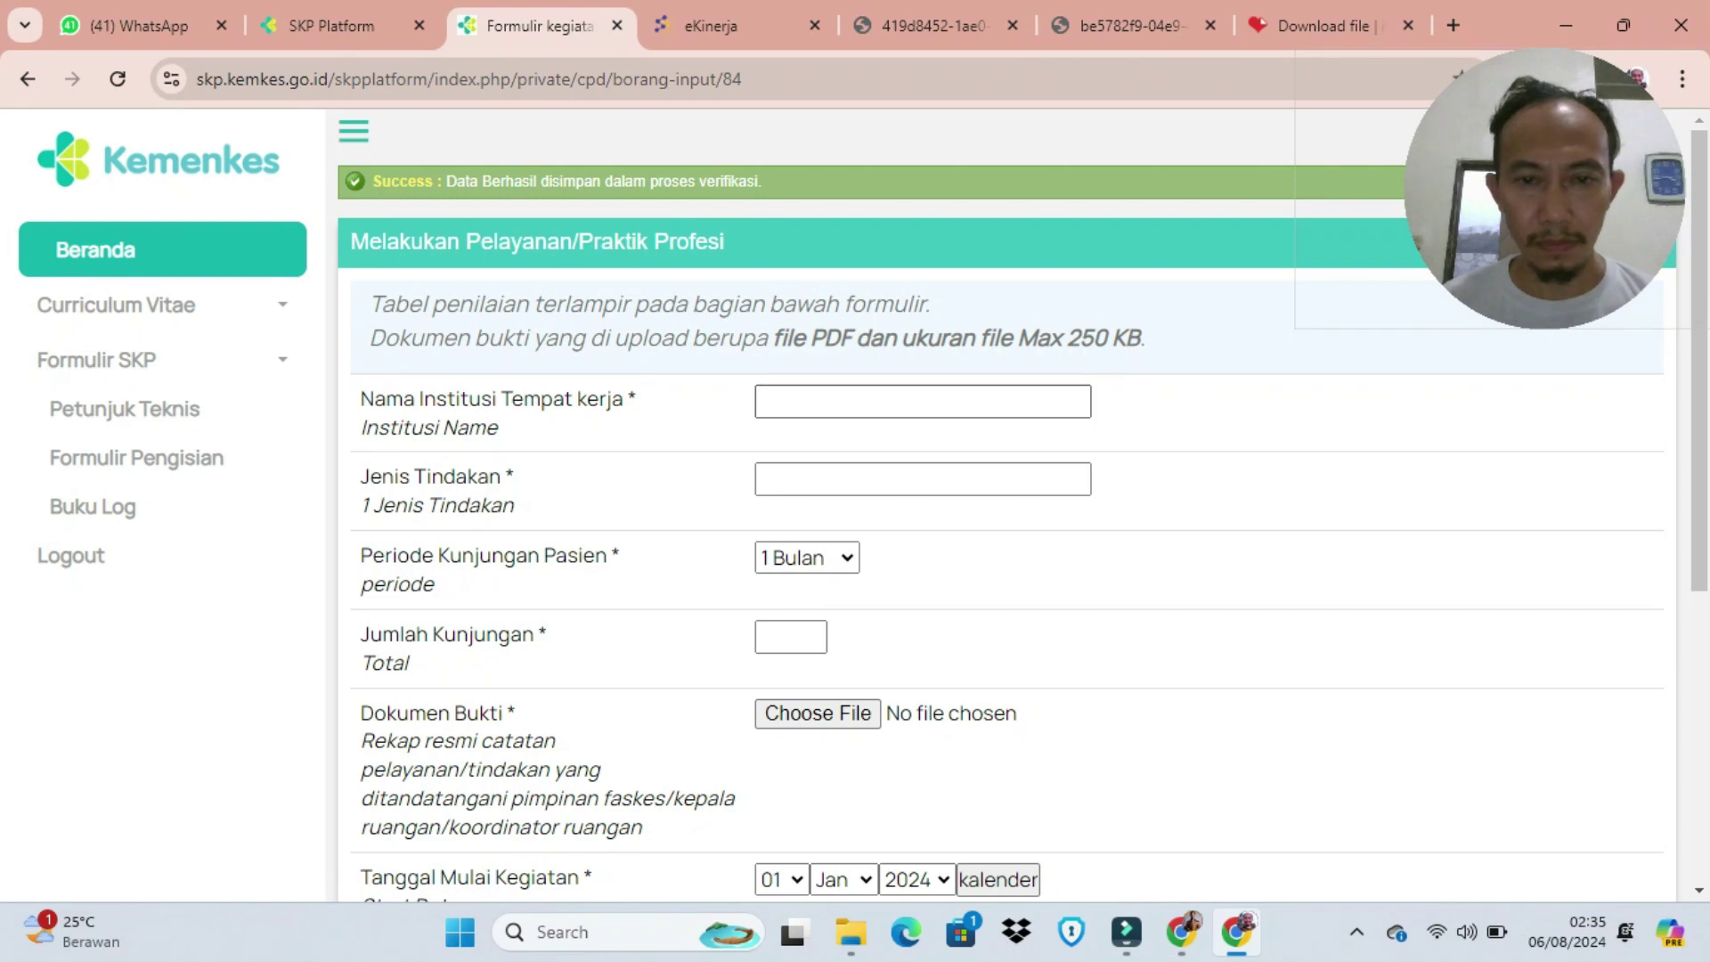
Step: Fill the new entry with the institution name UPTD PUSKESMAS MUARA WIS and the type of action PEMBERIAN ASUHAN KEPERAWATAN
{"action": "left_click", "coordinate": [922, 402]}
{"action": "left_click", "coordinate": [1007, 458]}
{"action": "left_click", "coordinate": [923, 479]}
{"action": "key", "text": "Down"}
{"action": "key", "text": "Down"}
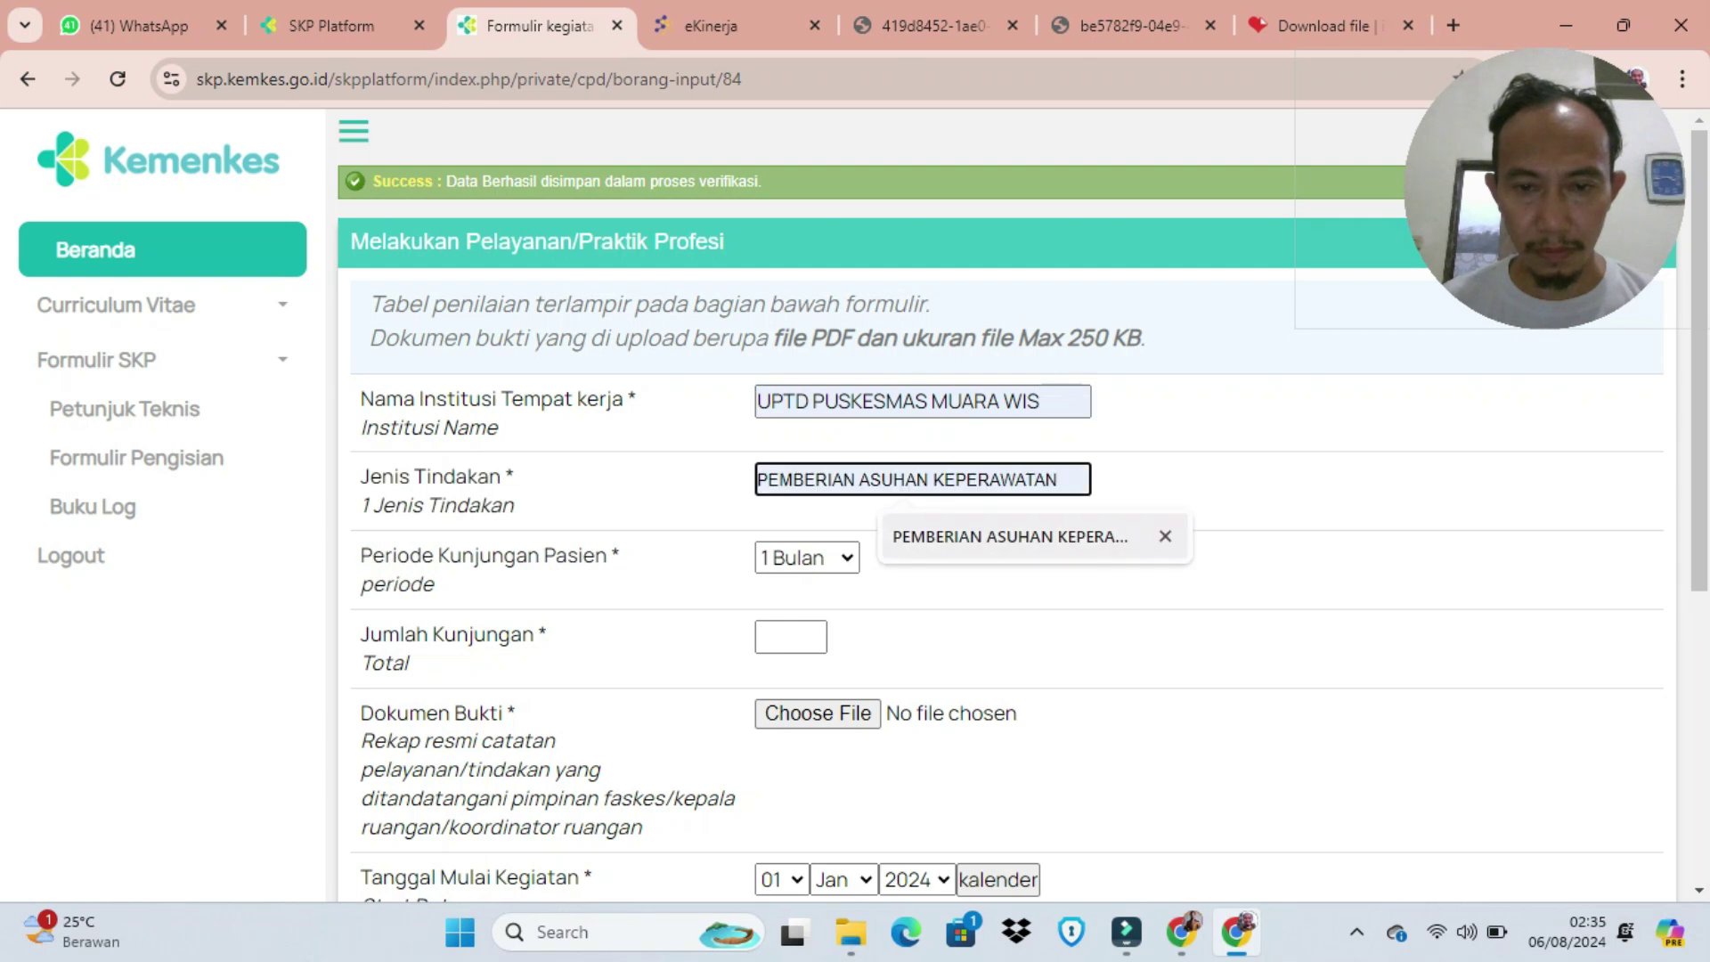
{"action": "key", "text": "Return"}
Step: Set the patient visit period of the second entry to 12 Bulan
{"action": "key", "text": "Tab"}
{"action": "key", "text": "alt+Down"}
{"action": "key", "text": "Down"}
{"action": "key", "text": "Down"}
{"action": "key", "text": "Return"}
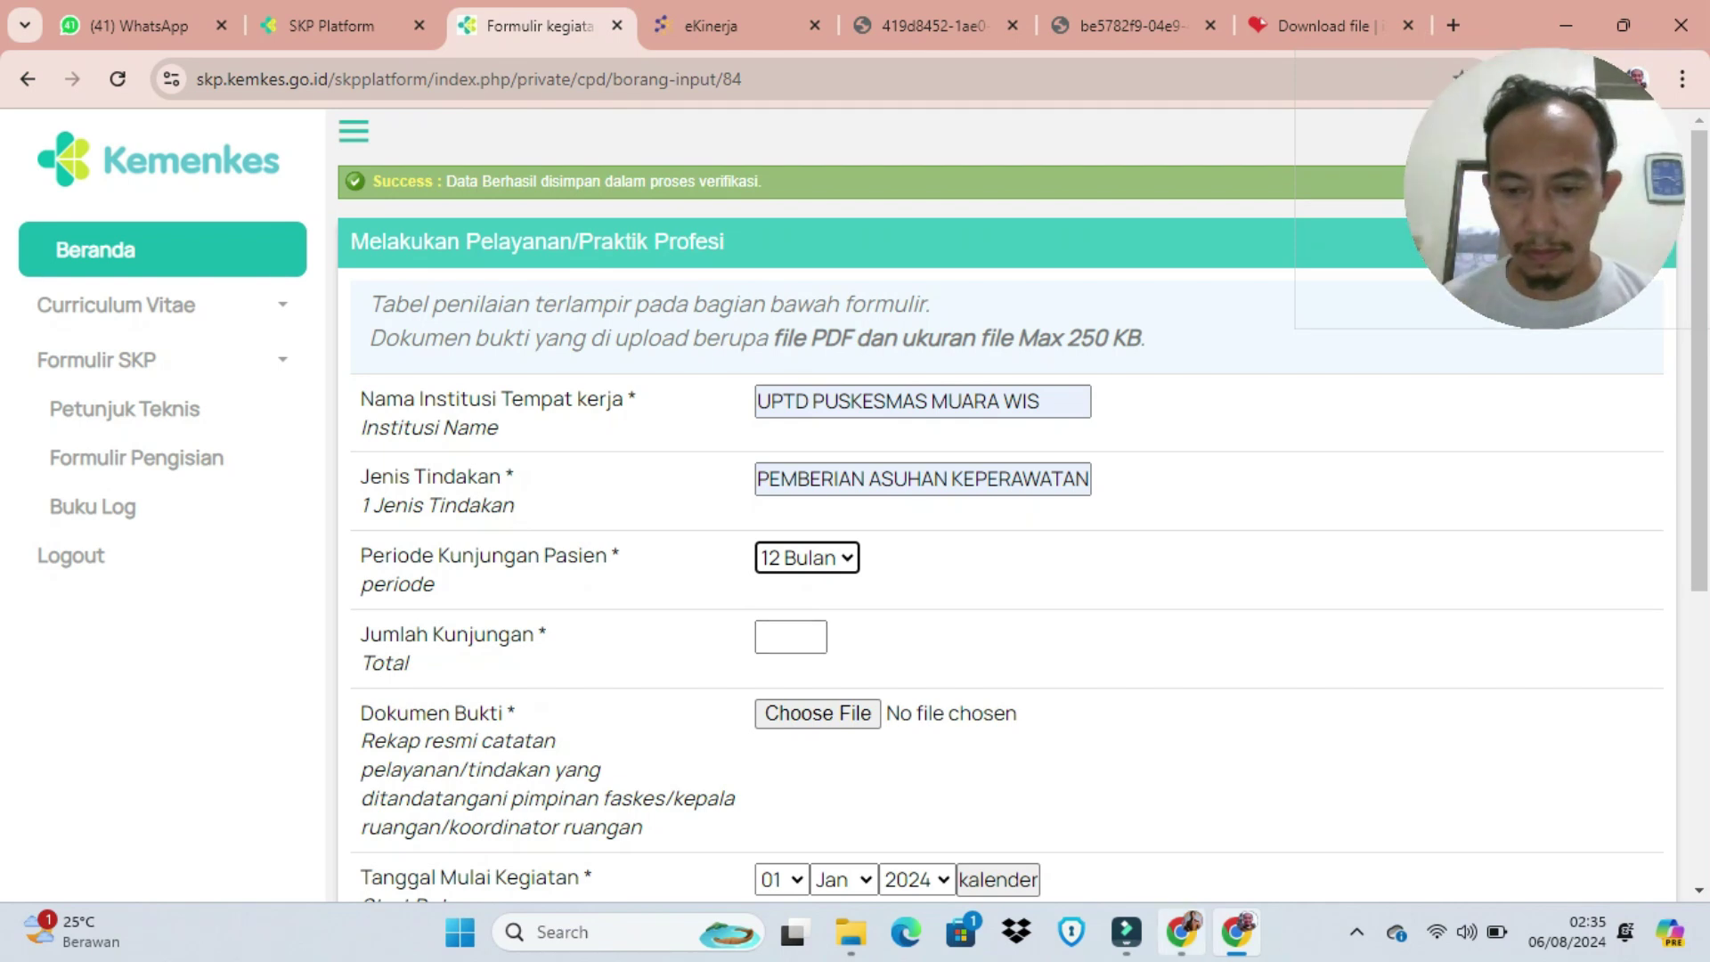
Step: Enter the letter's 2022 patient count, 1271, as the number of visits and attach the letter's "compressed (1)" PDF from Downloads as supporting document
{"action": "key", "text": "alt+Tab"}
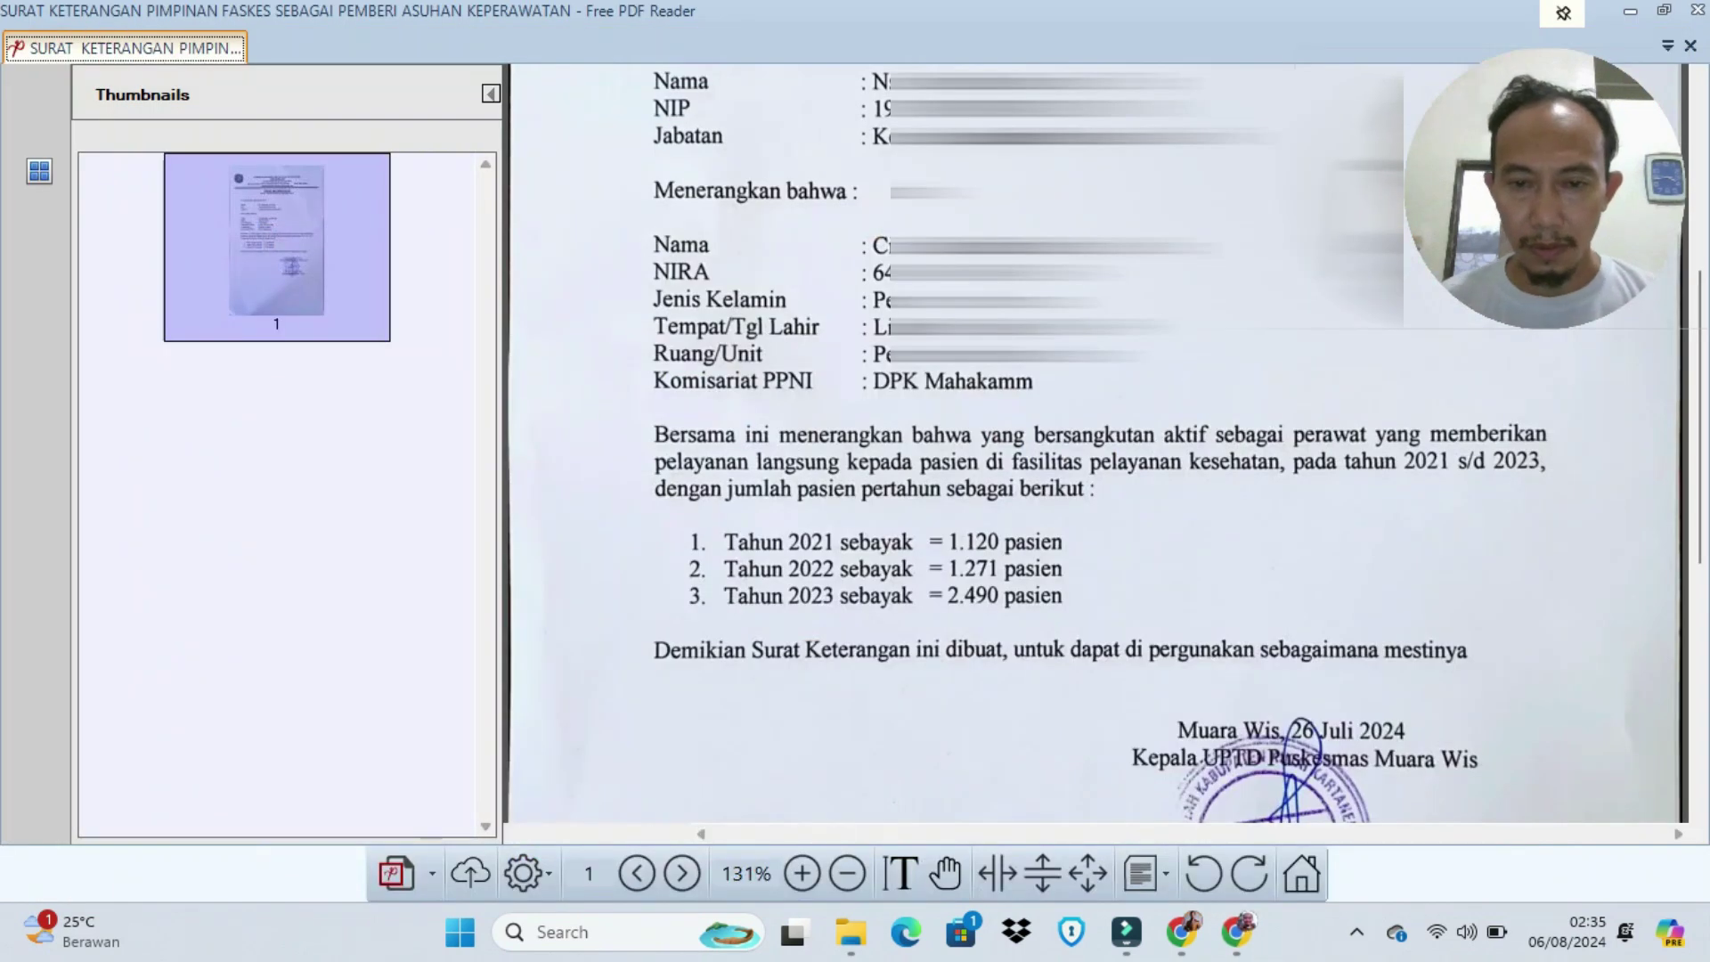
{"action": "key", "text": "alt+Tab"}
{"action": "key", "text": "alt+Tab"}
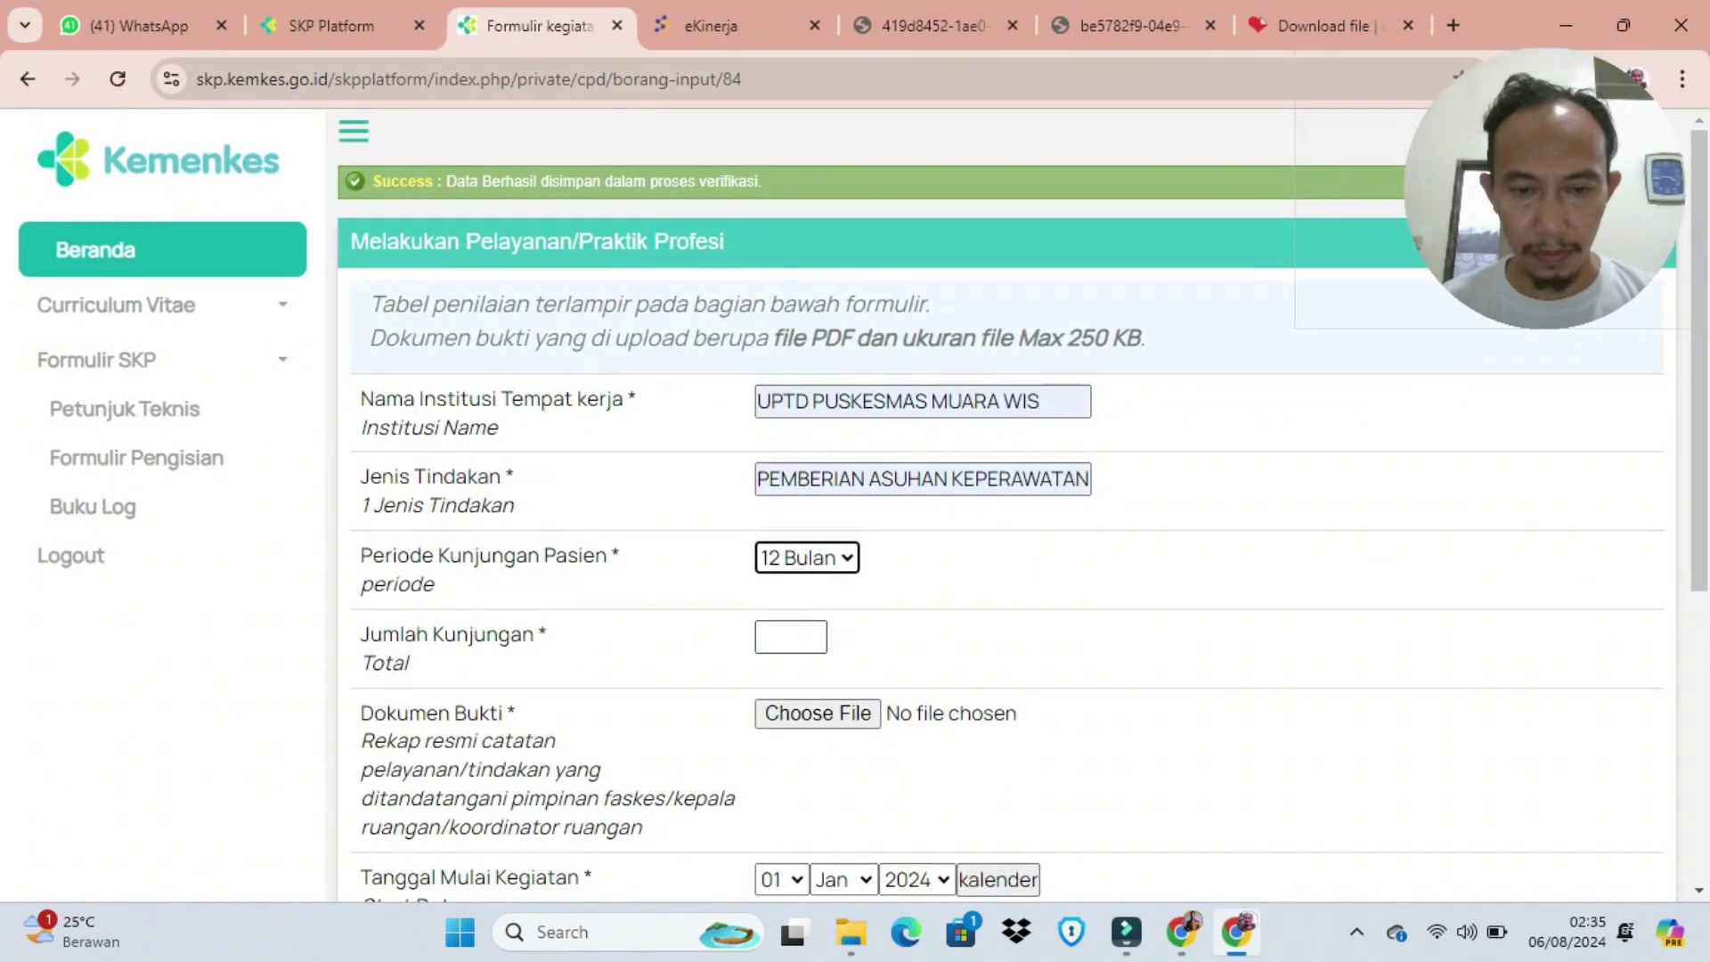
{"action": "type", "text": "1271"}
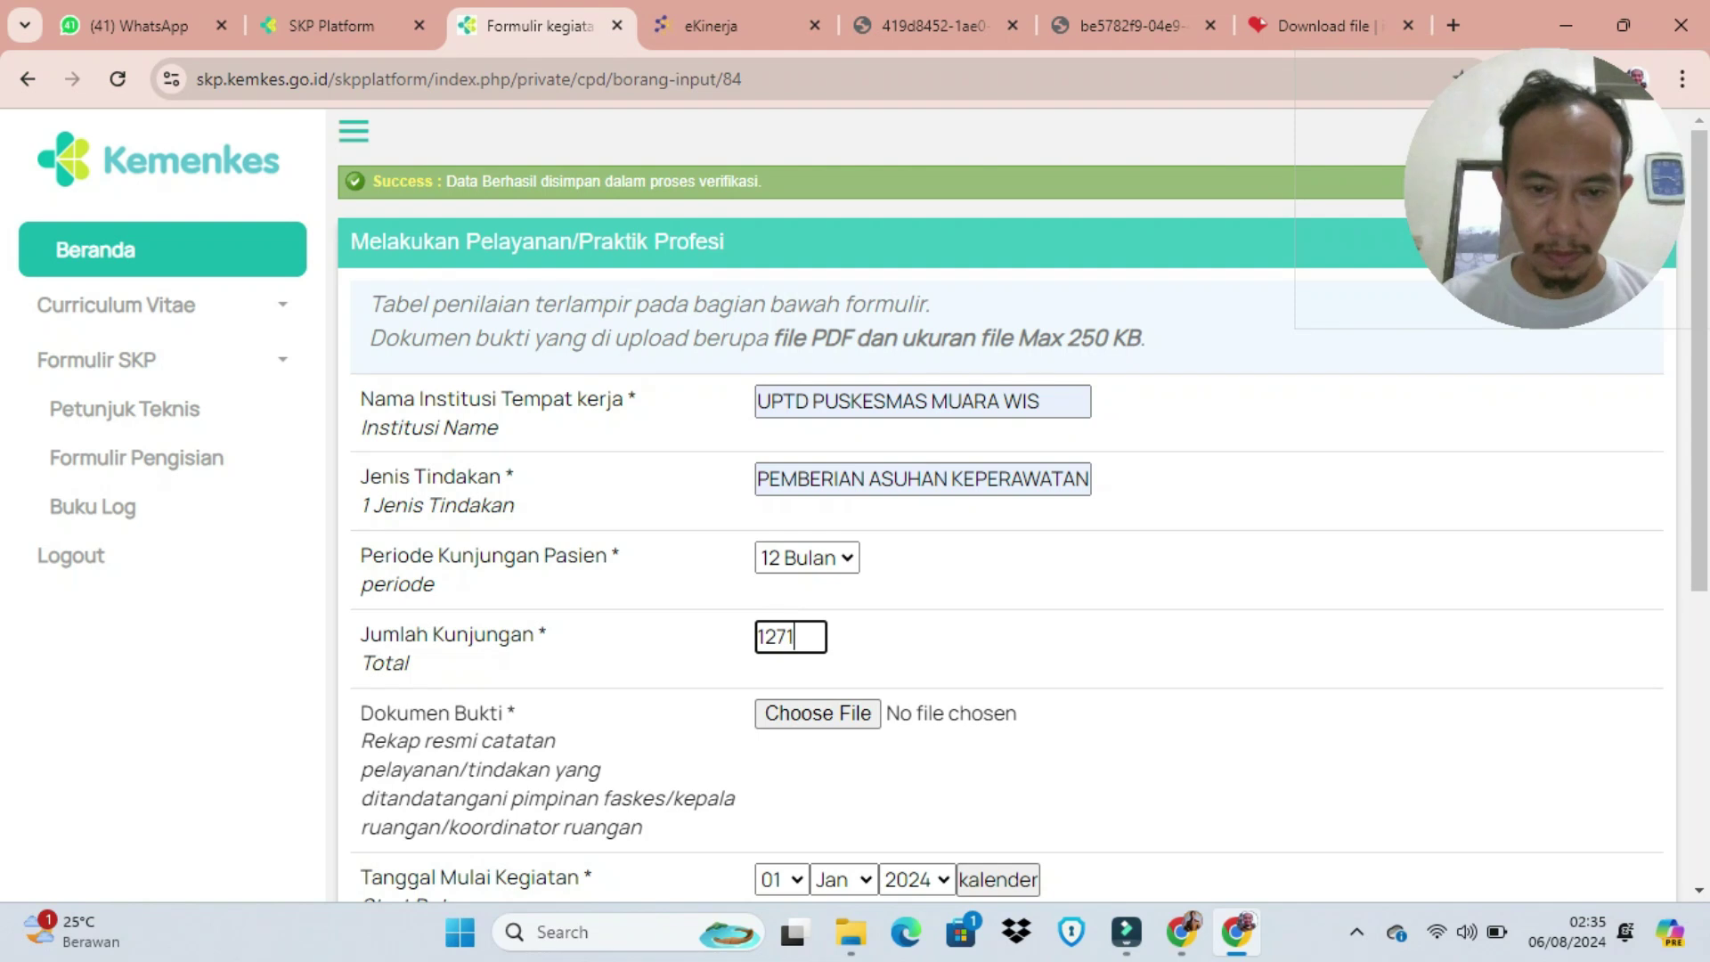
{"action": "left_click", "coordinate": [818, 713]}
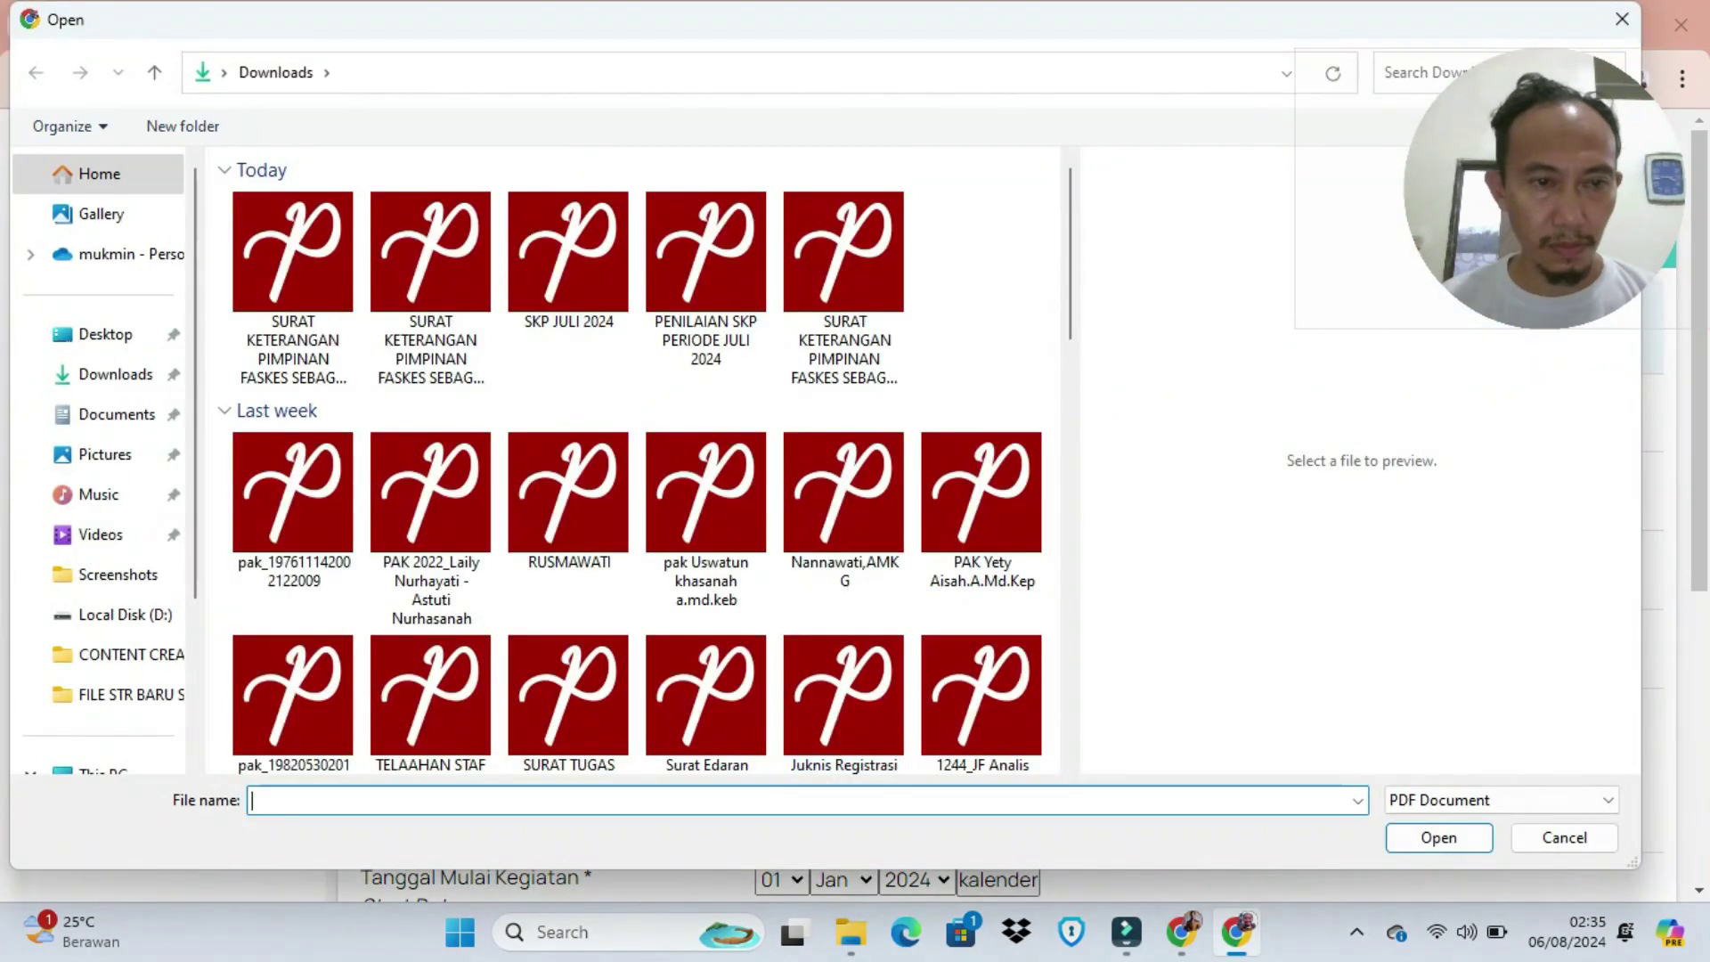
{"action": "double_click", "coordinate": [293, 258]}
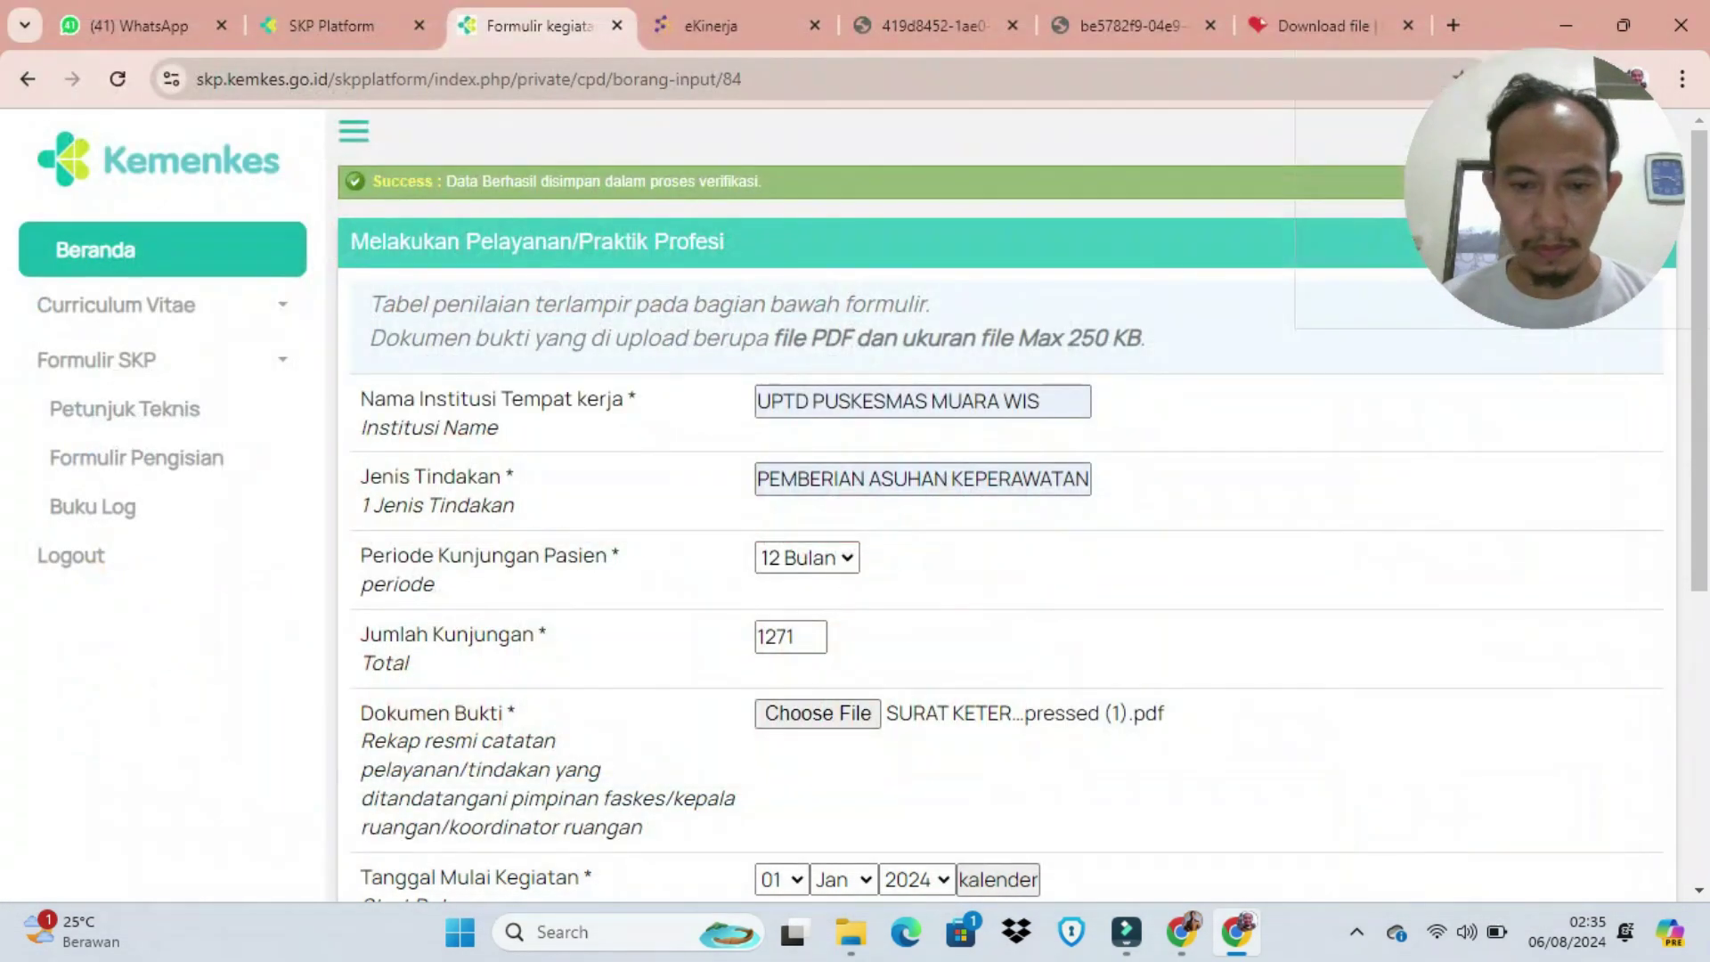
Step: Set the activity's start year to 2022 and its end date to 31 Dec 2022, and save the entry
{"action": "scroll", "coordinate": [917, 629], "scroll_direction": "down", "scroll_amount": 3}
{"action": "left_click", "coordinate": [917, 629]}
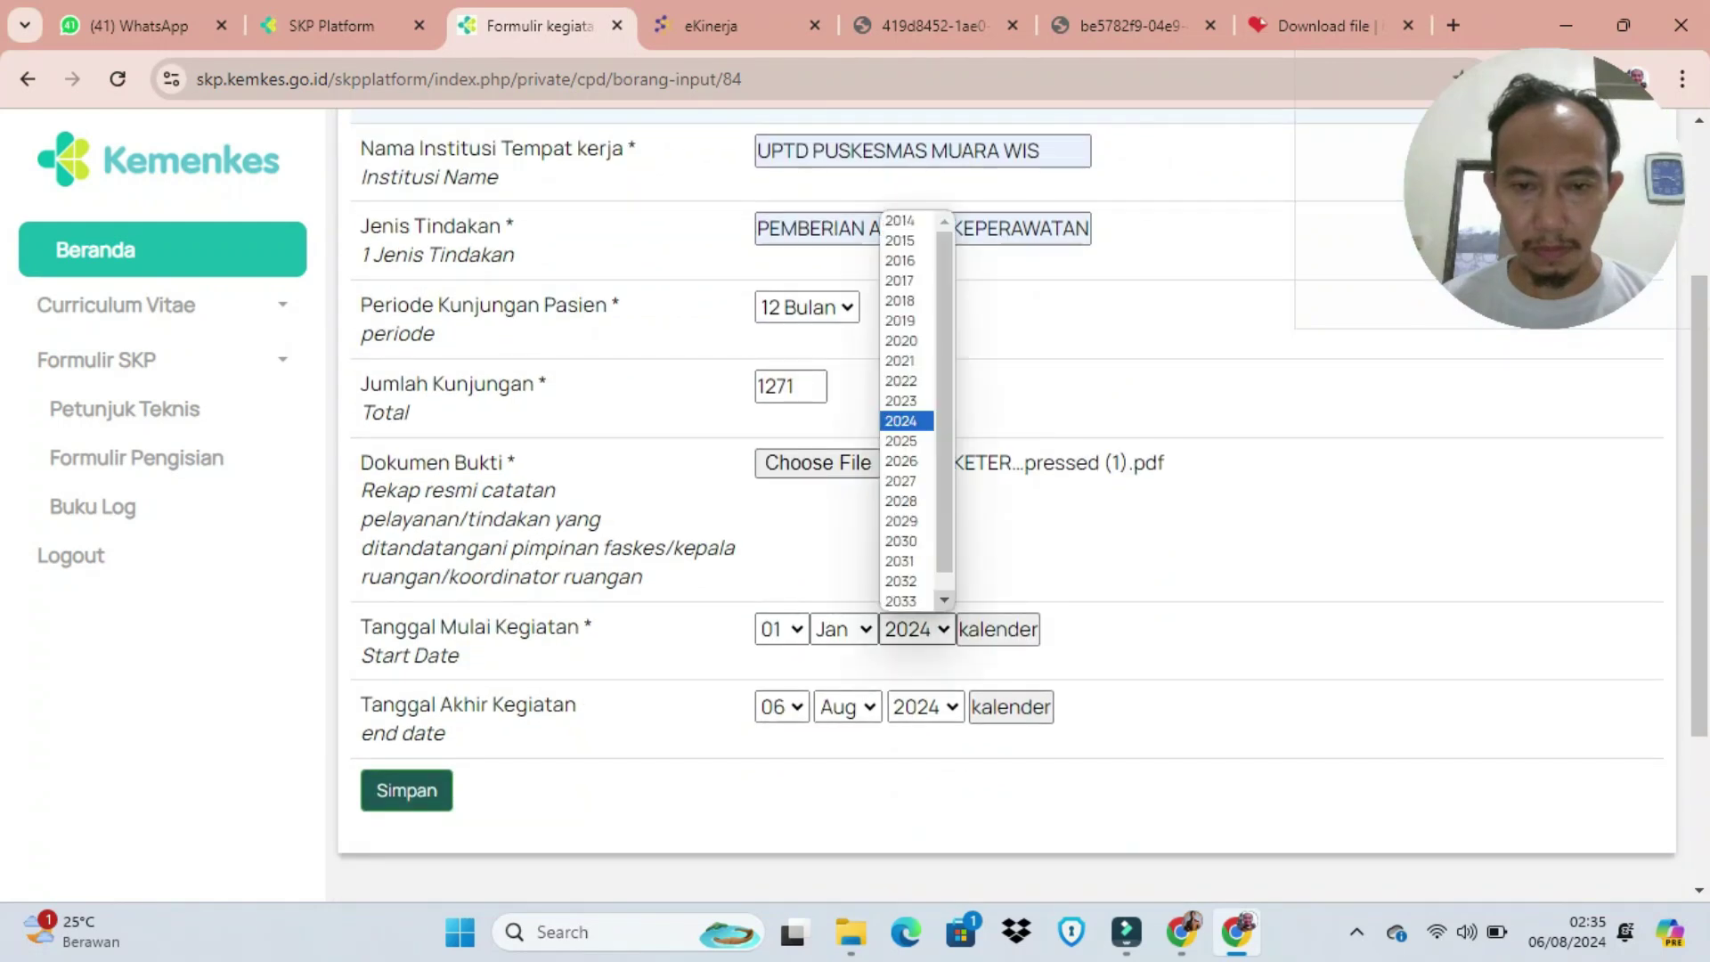
{"action": "left_click", "coordinate": [901, 400]}
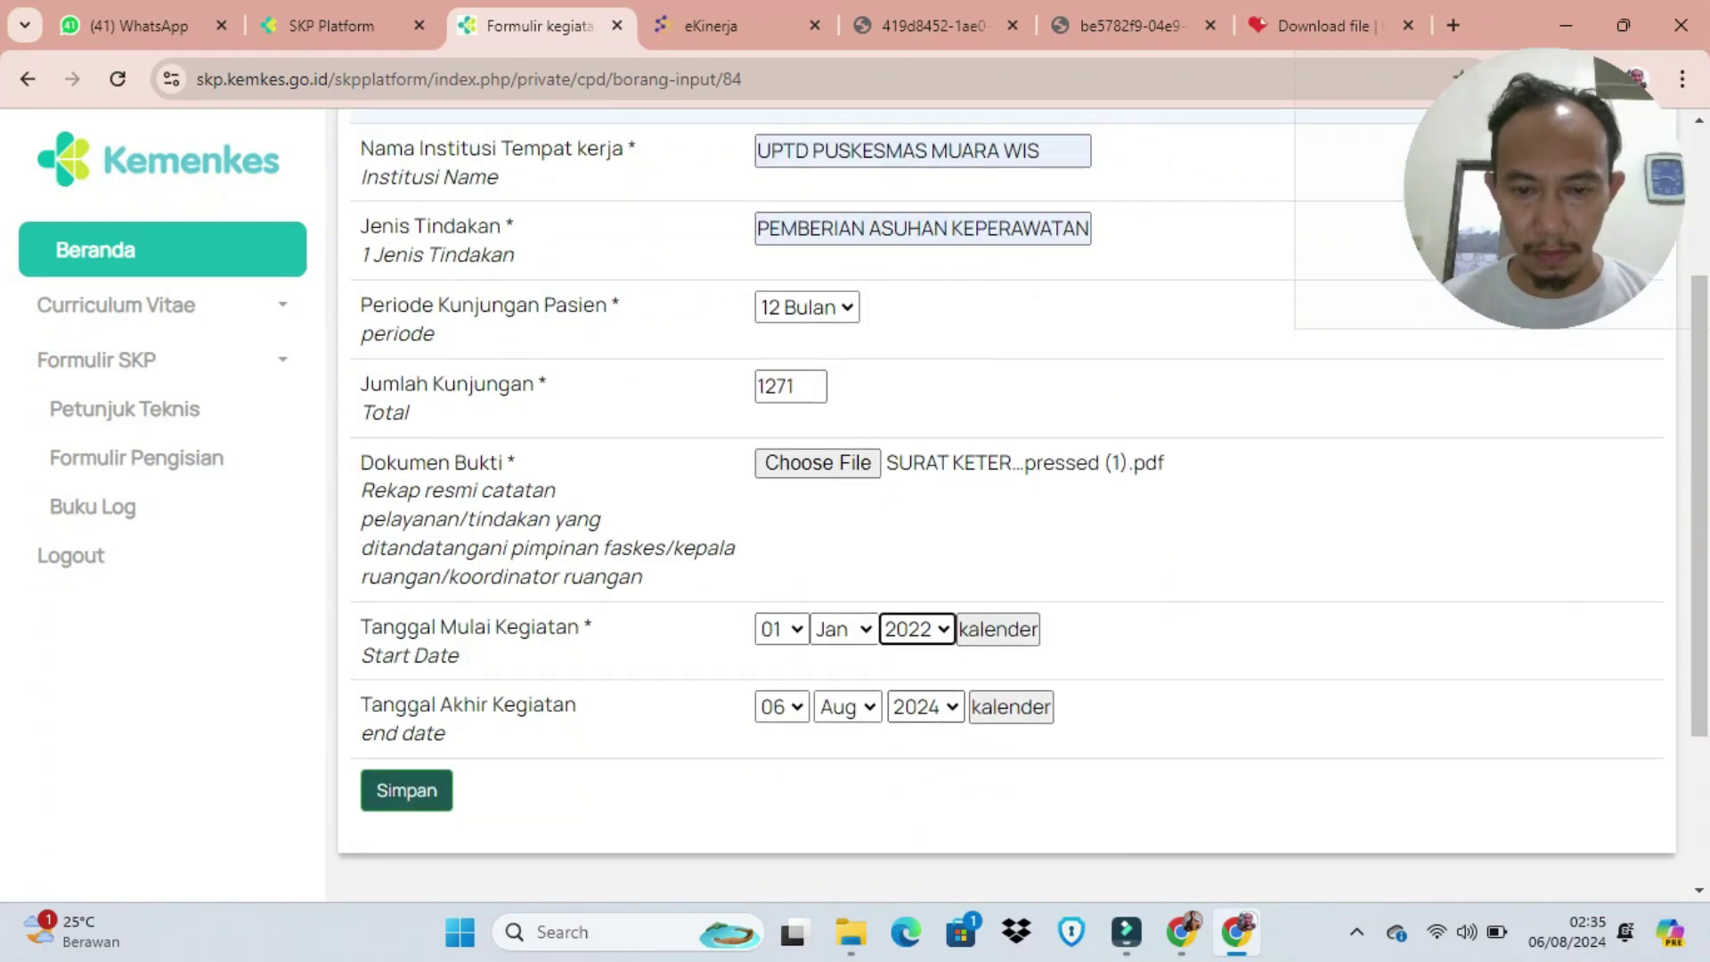
{"action": "left_click", "coordinate": [925, 706]}
{"action": "left_click", "coordinate": [910, 538]}
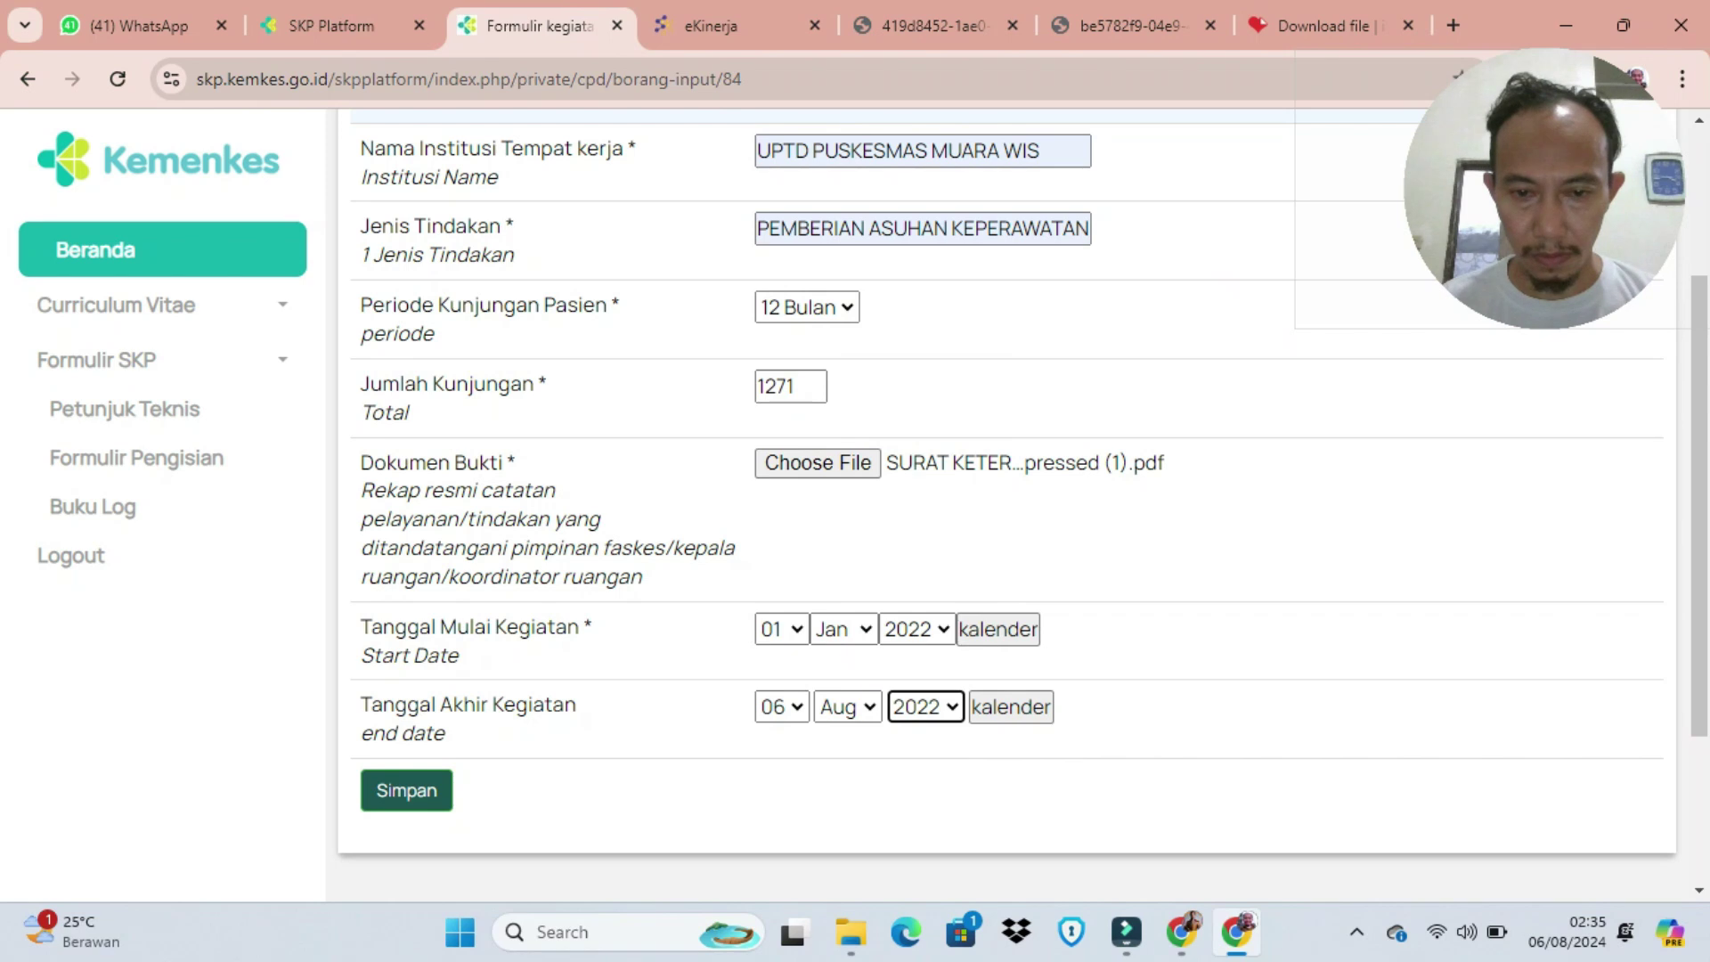
{"action": "left_click", "coordinate": [846, 706]}
{"action": "left_click", "coordinate": [832, 679]}
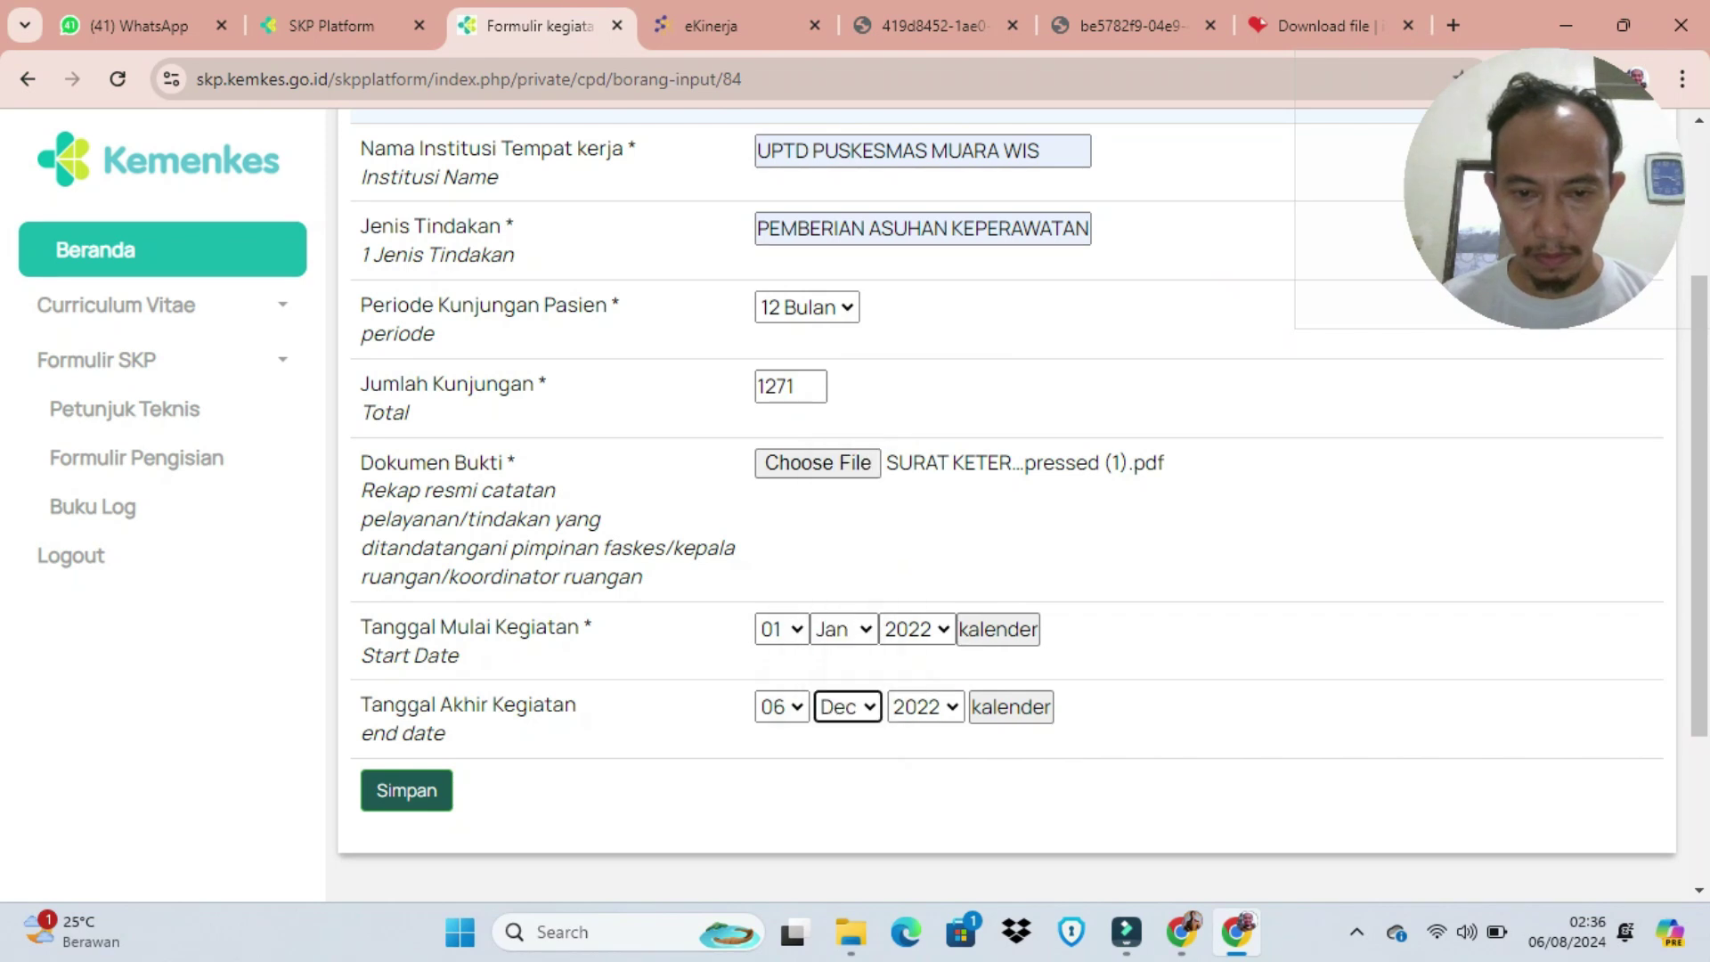
{"action": "left_click", "coordinate": [782, 706]}
{"action": "scroll", "coordinate": [771, 490], "scroll_direction": "down", "scroll_amount": 3}
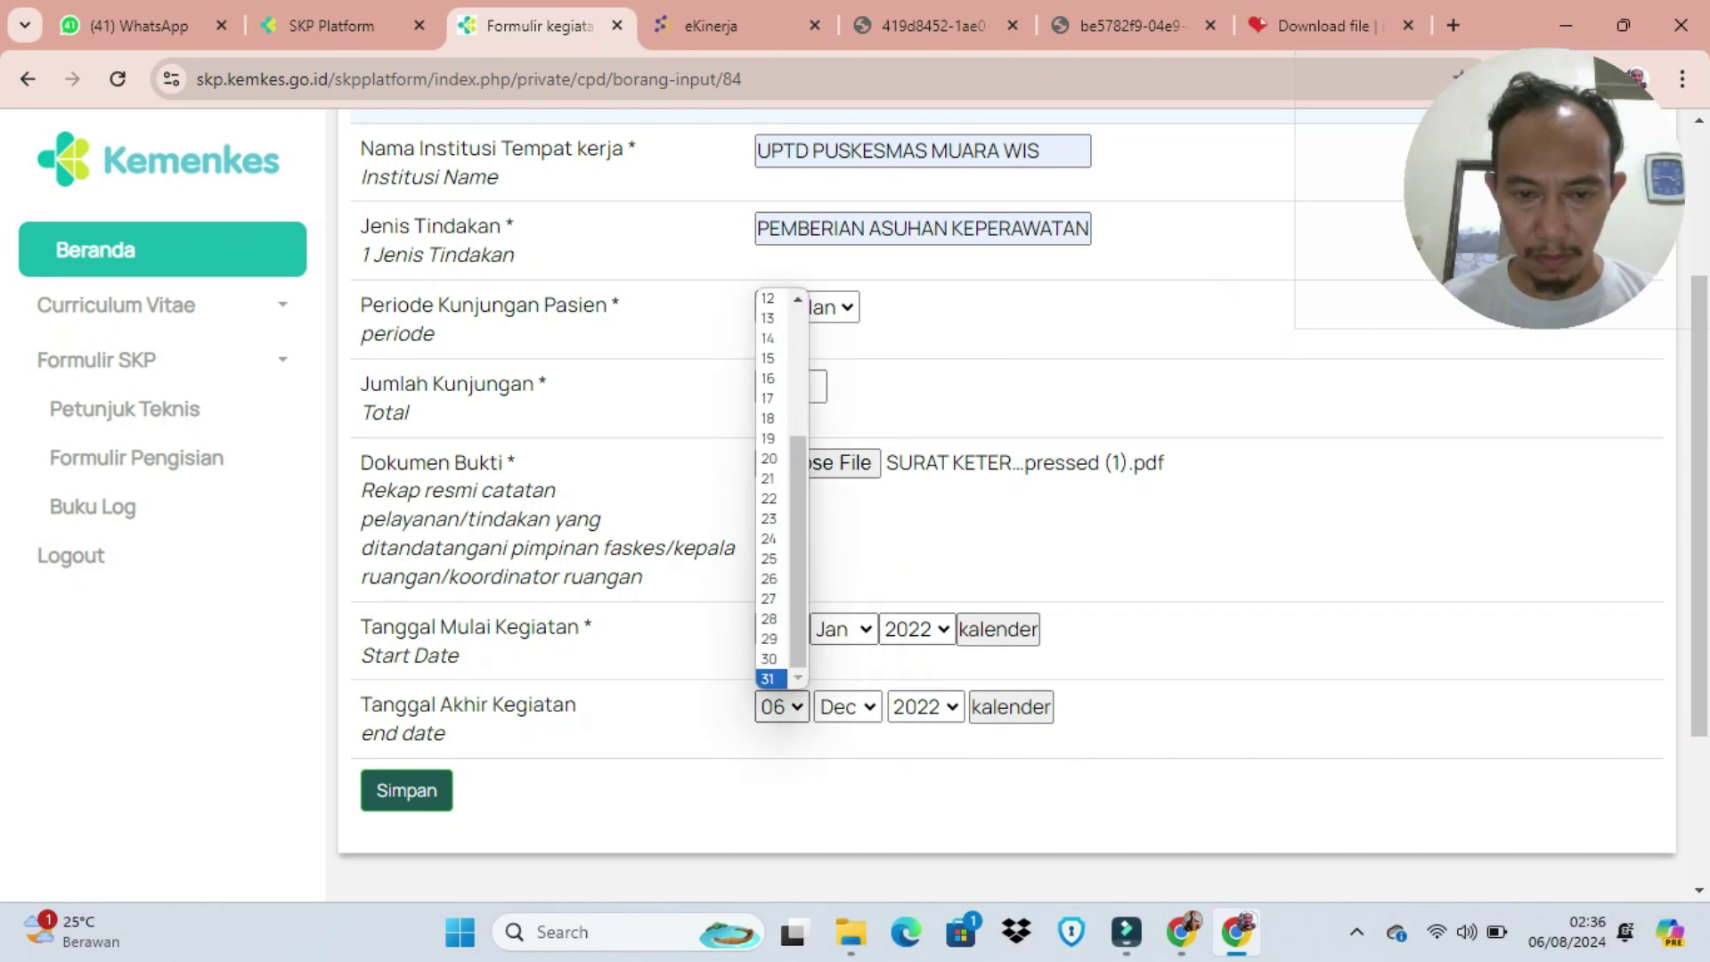
{"action": "left_click", "coordinate": [771, 677]}
{"action": "left_click", "coordinate": [406, 790]}
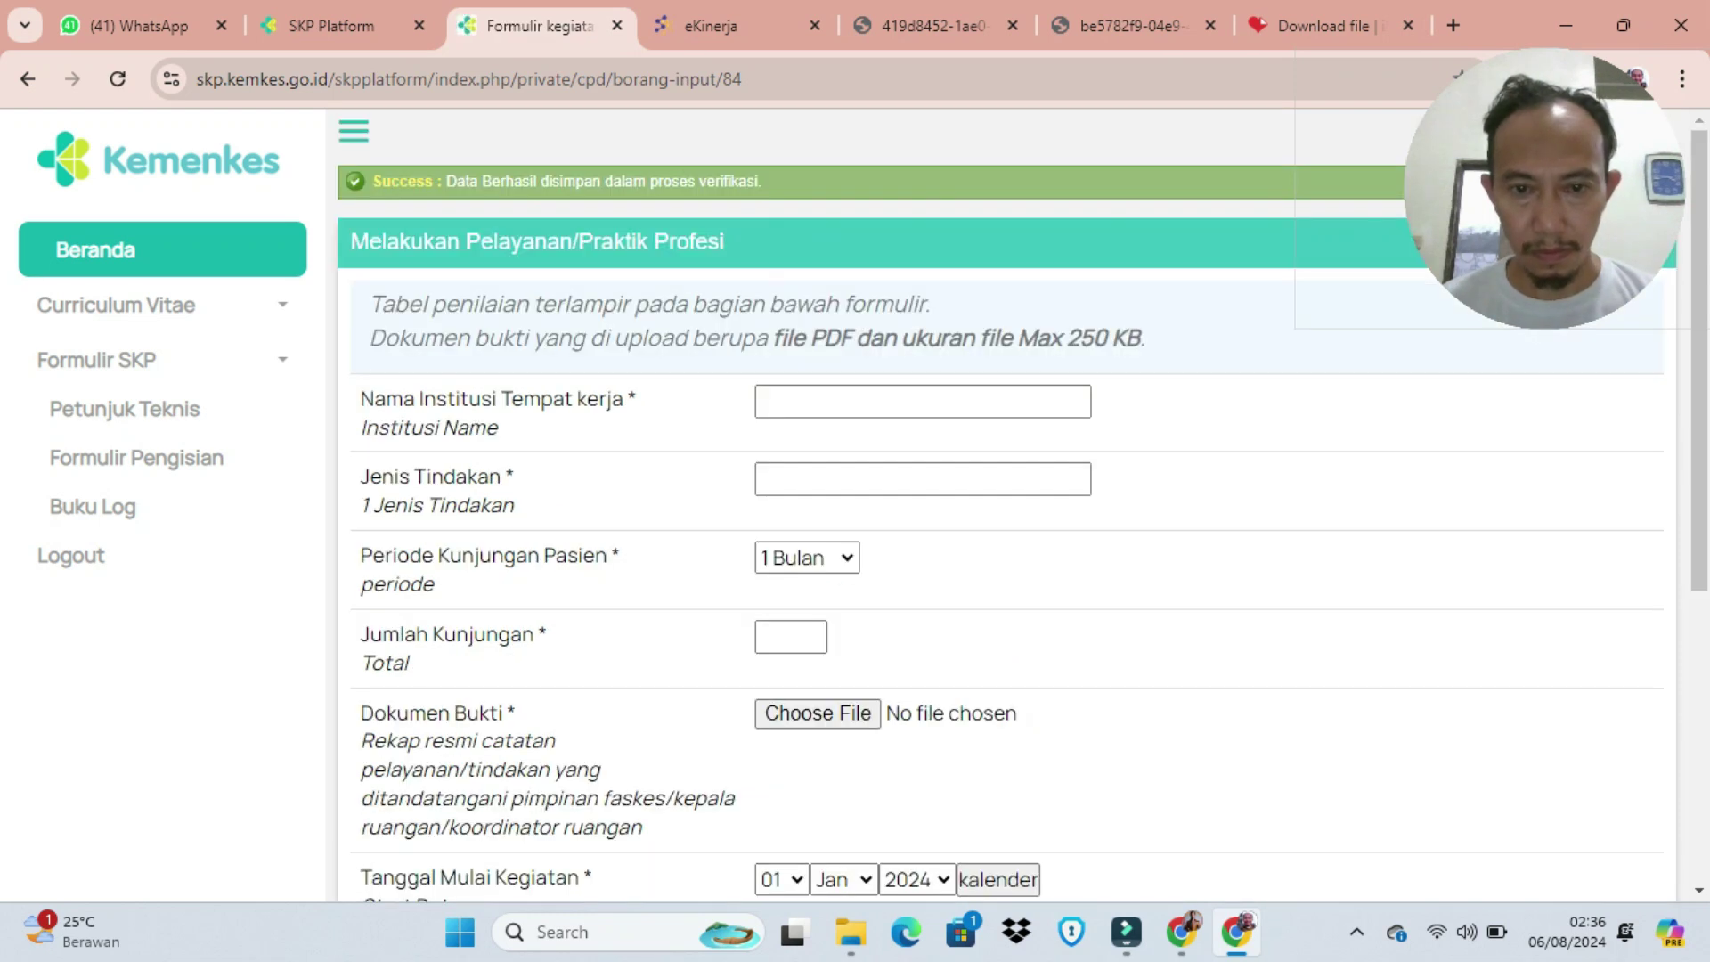
Step: Fill the third entry with institution name UPTD PUSKESMAS MUARA WIS and type of action PEMBERIAN ASUHAN KEPERAWATAN
{"action": "left_click", "coordinate": [923, 402]}
{"action": "left_click", "coordinate": [971, 458]}
{"action": "left_click", "coordinate": [923, 480]}
{"action": "key", "text": "Down"}
{"action": "key", "text": "Return"}
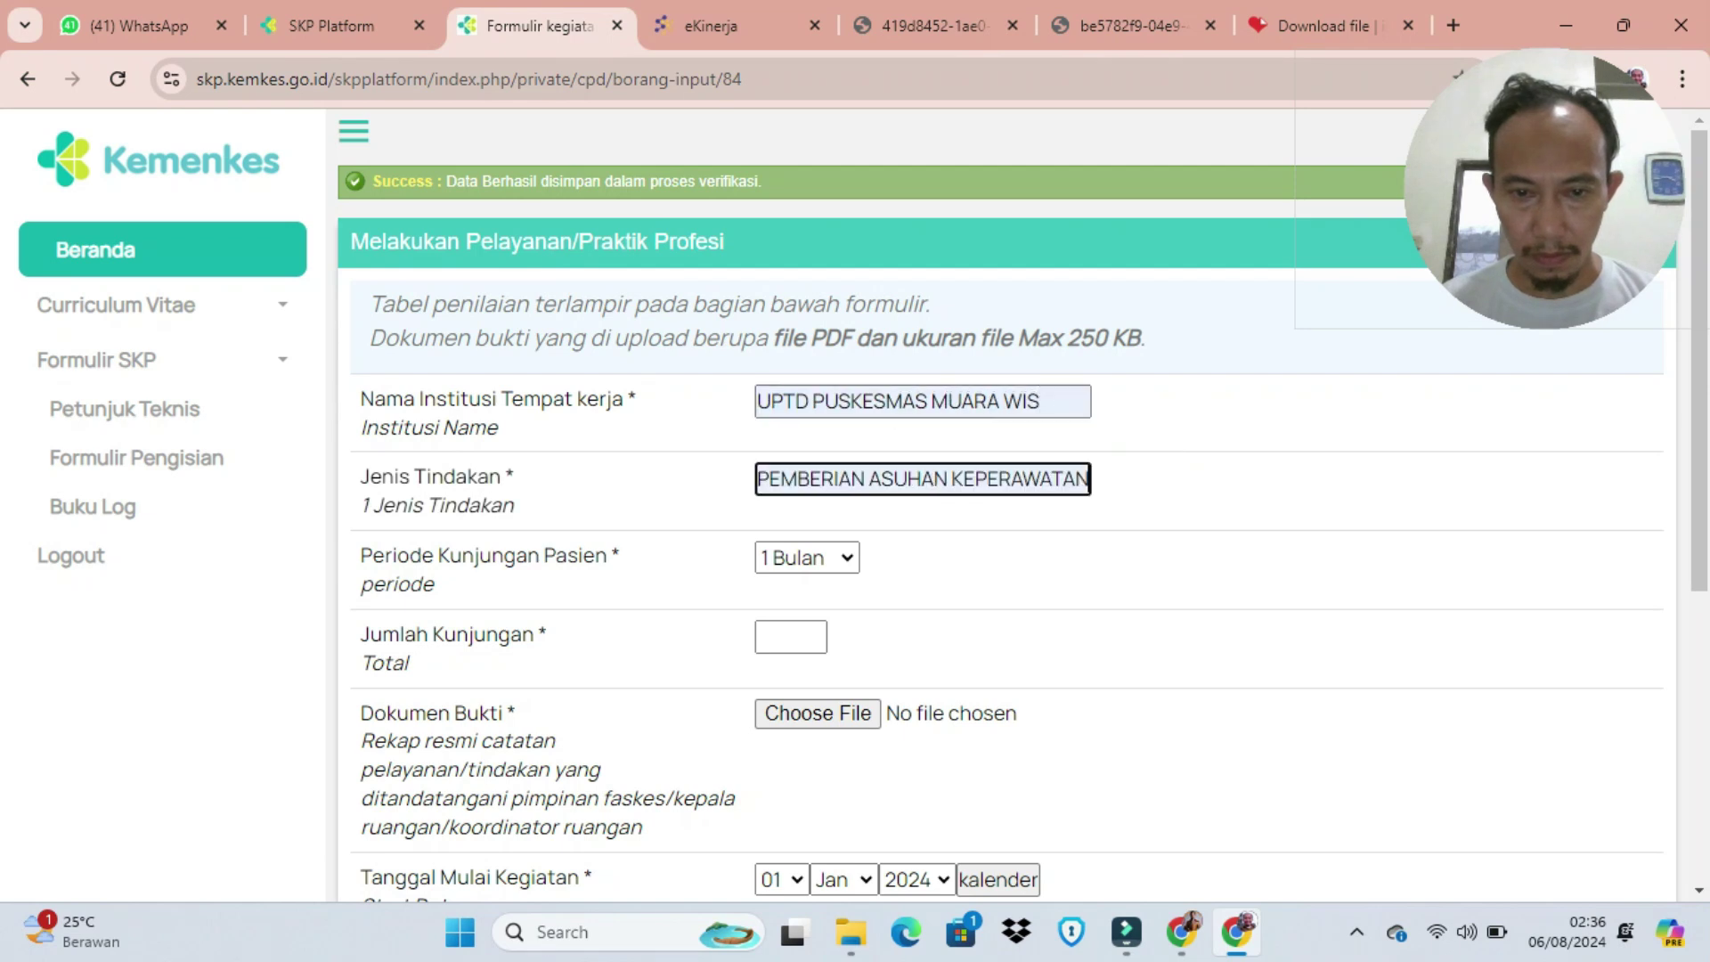
Step: Set the patient visit period of the third entry to 12 Bulan
{"action": "key", "text": "Tab"}
{"action": "key", "text": "alt+Down"}
{"action": "key", "text": "Down"}
{"action": "key", "text": "Down"}
{"action": "key", "text": "Return"}
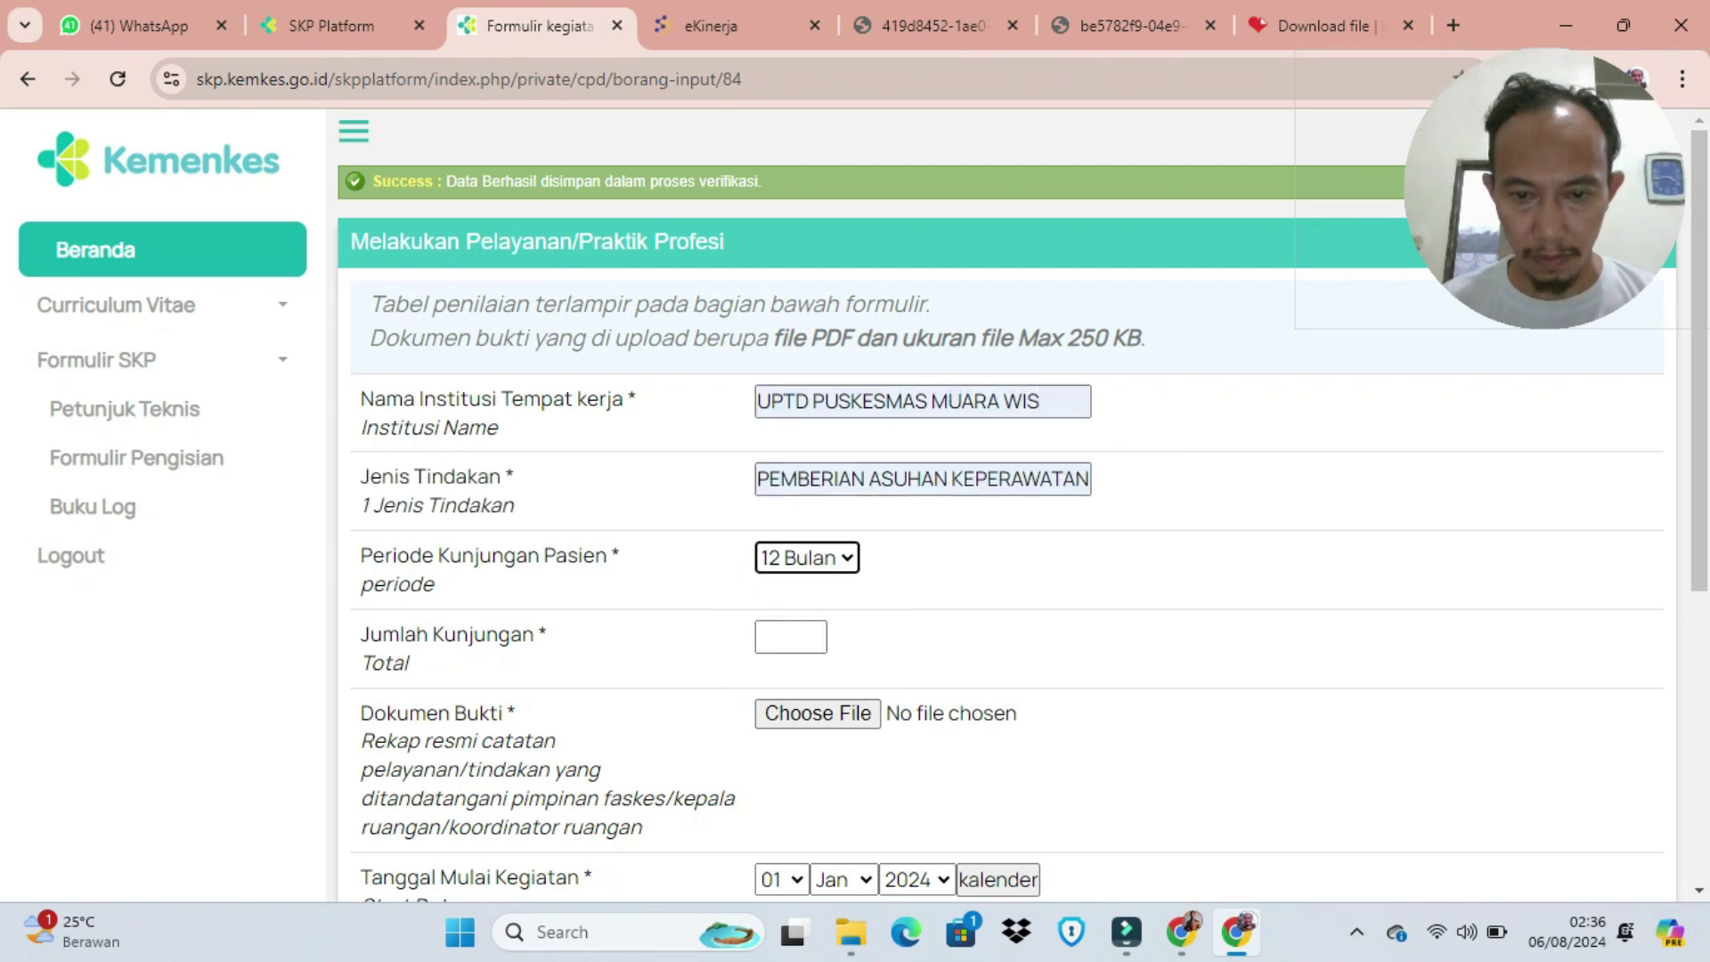
Step: Enter the letter's 2023 patient count, 2490, as the number of visits and attach the letter's "compressed (1)" PDF from Downloads as supporting document
{"action": "left_click", "coordinate": [1238, 933]}
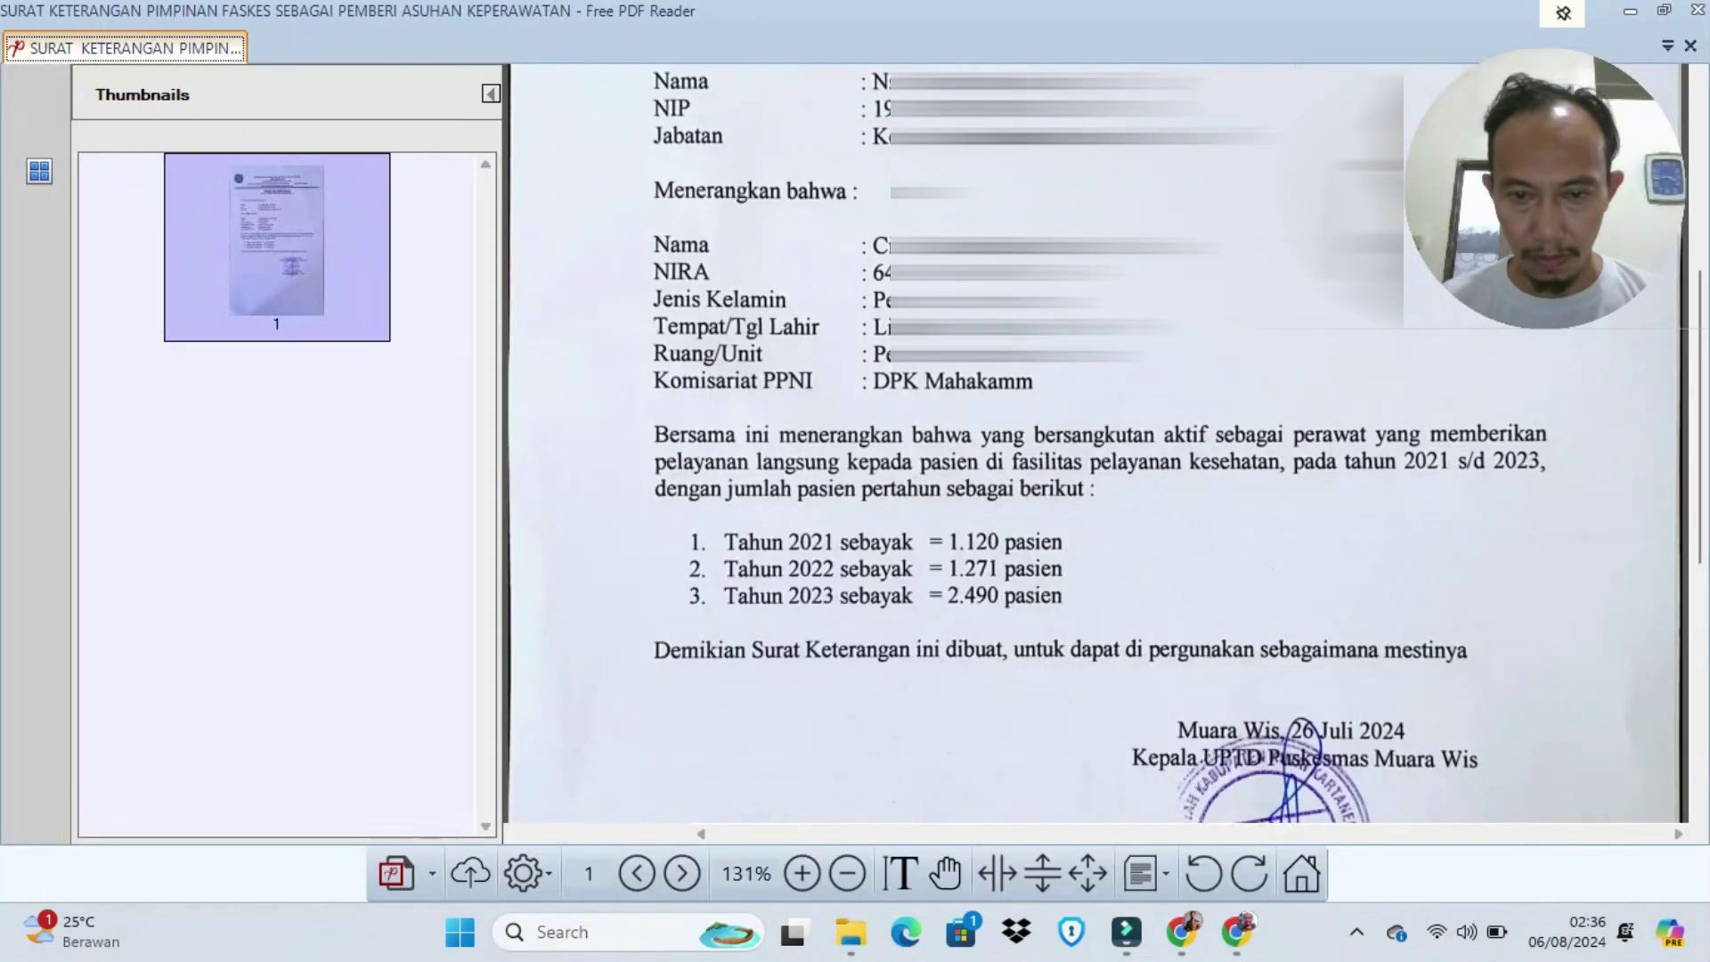
{"action": "left_click", "coordinate": [1238, 933]}
{"action": "left_click", "coordinate": [791, 637]}
{"action": "type", "text": "2490"}
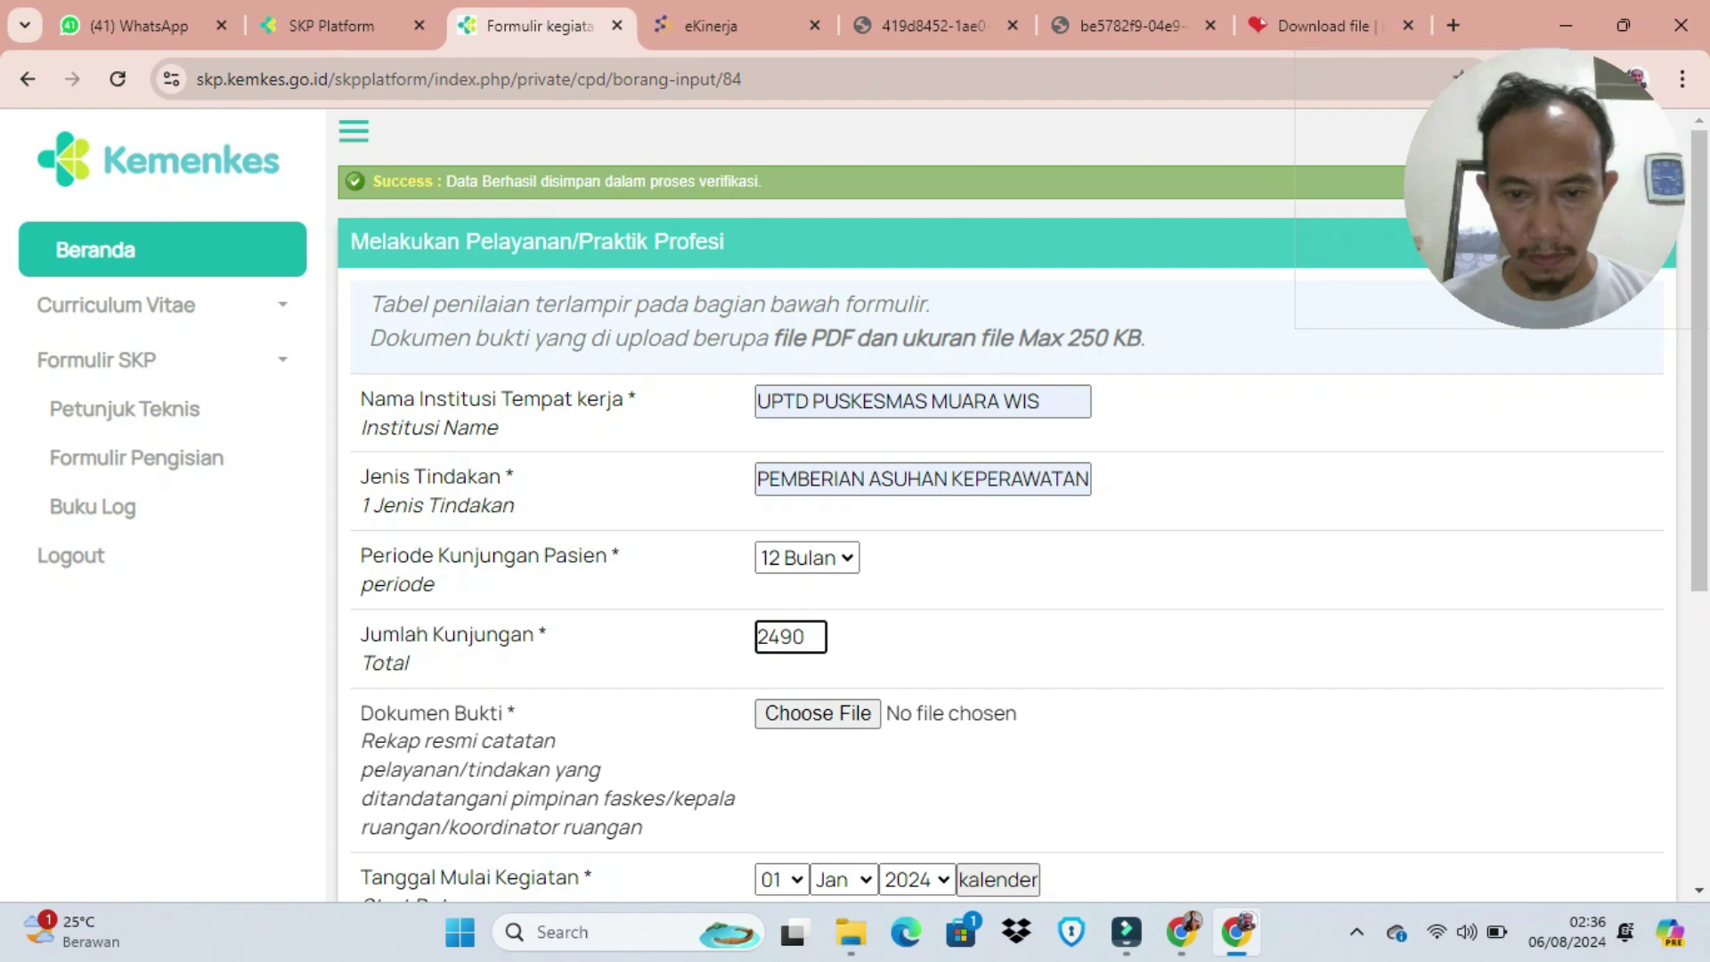
{"action": "key", "text": "Tab"}
{"action": "key", "text": "space"}
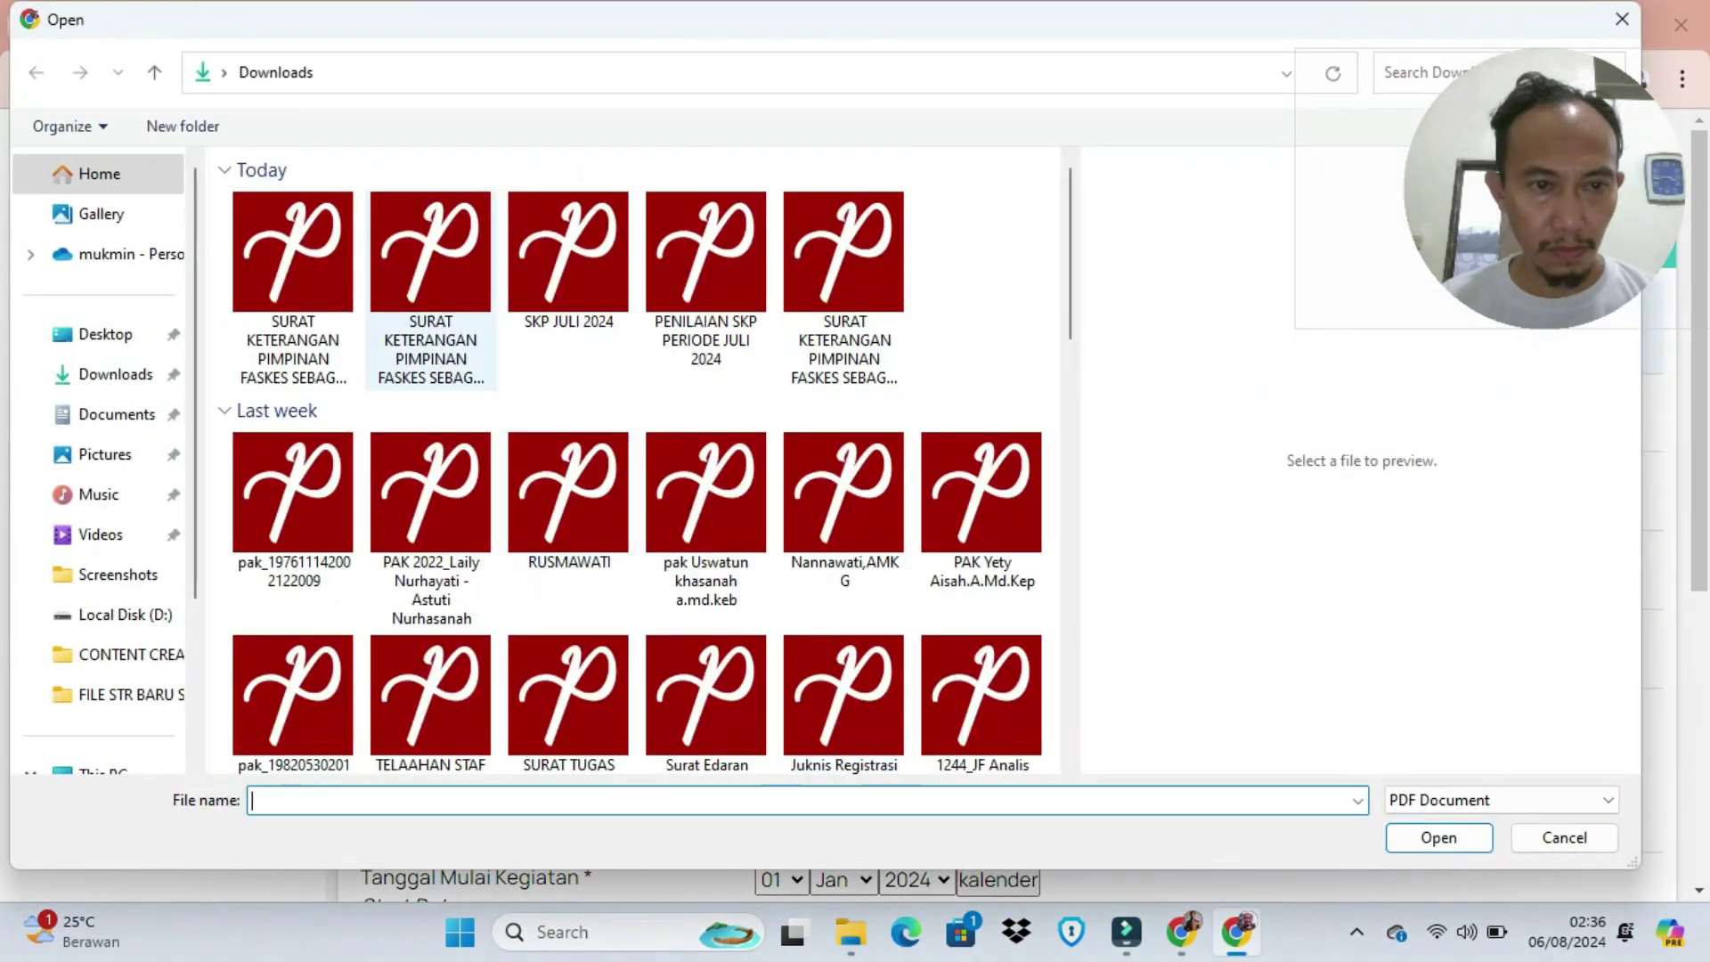
{"action": "left_click", "coordinate": [294, 289]}
{"action": "left_click", "coordinate": [1439, 839]}
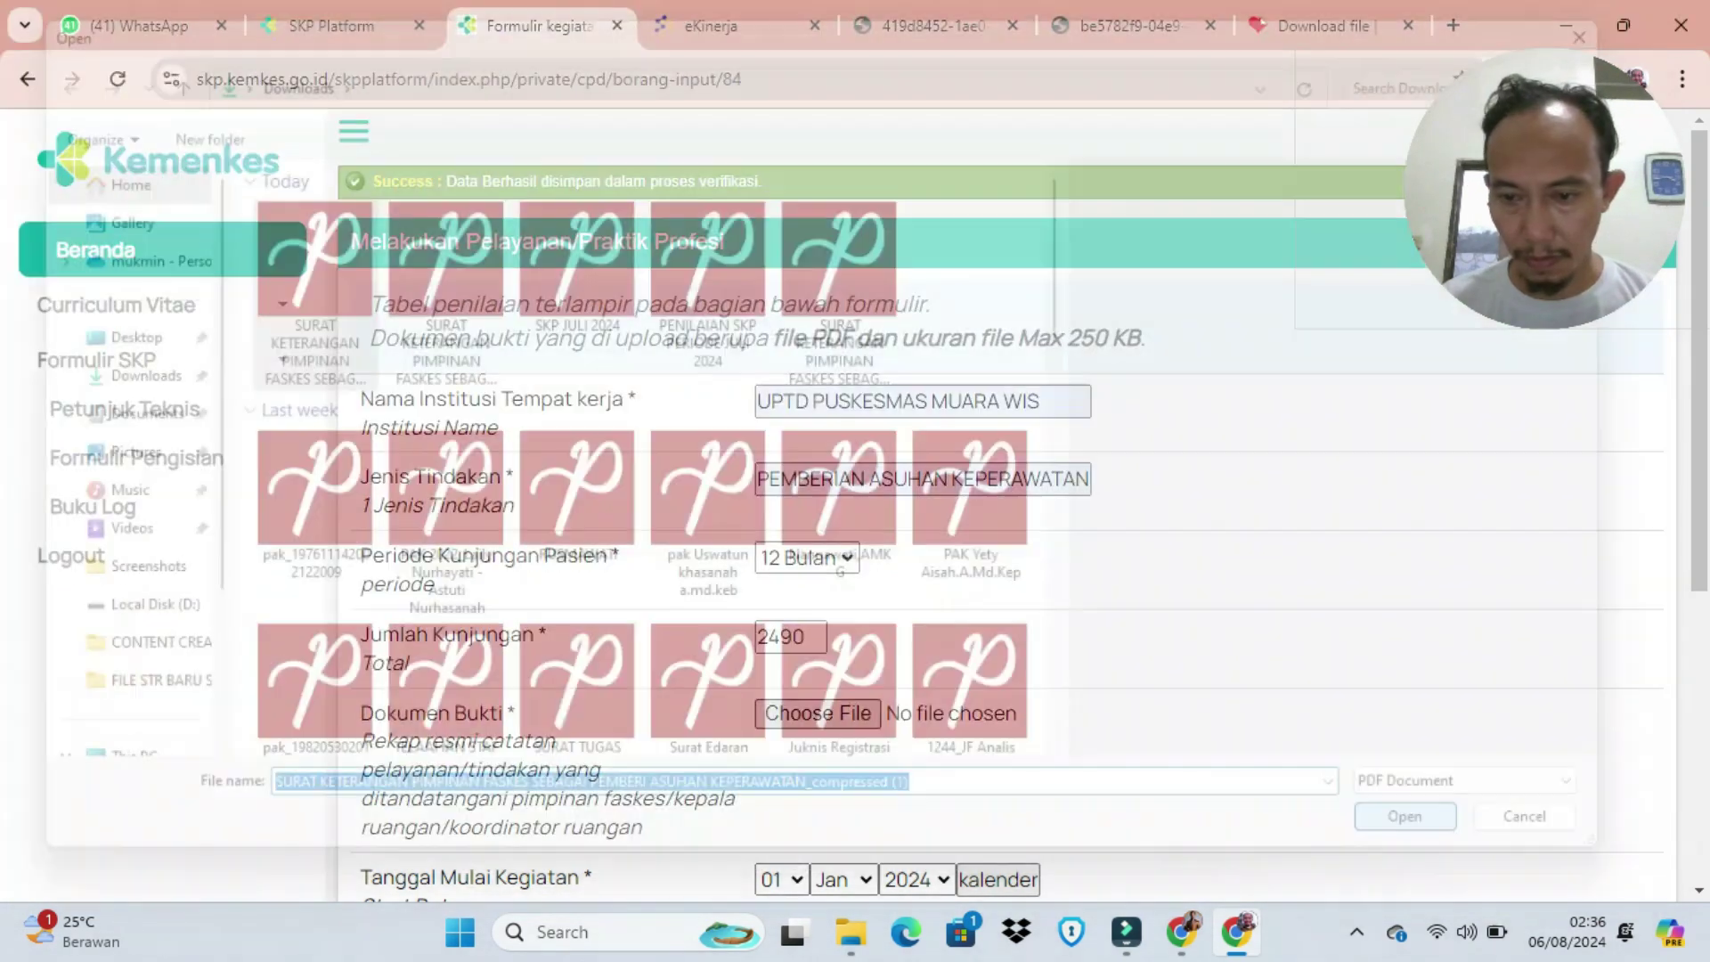
Step: Set the activity's start year to 2023 and its end date to 31 Dec 2023, and save the entry
{"action": "scroll", "coordinate": [1007, 499], "scroll_direction": "down", "scroll_amount": 3}
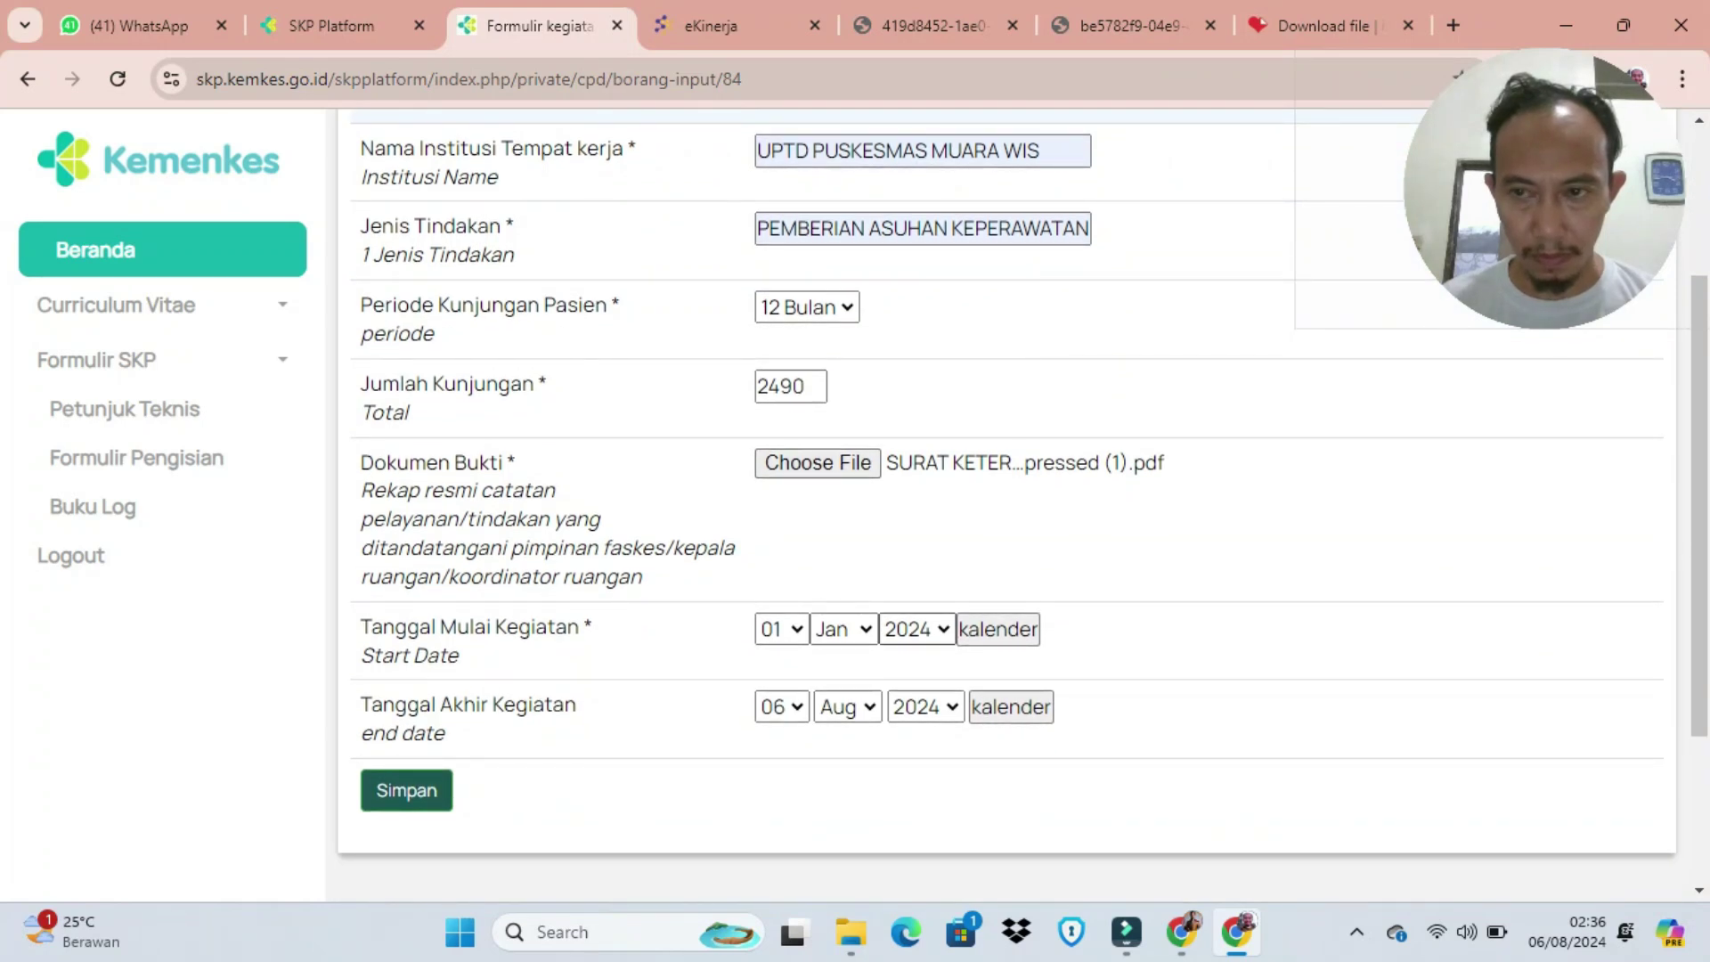
{"action": "left_click", "coordinate": [917, 629]}
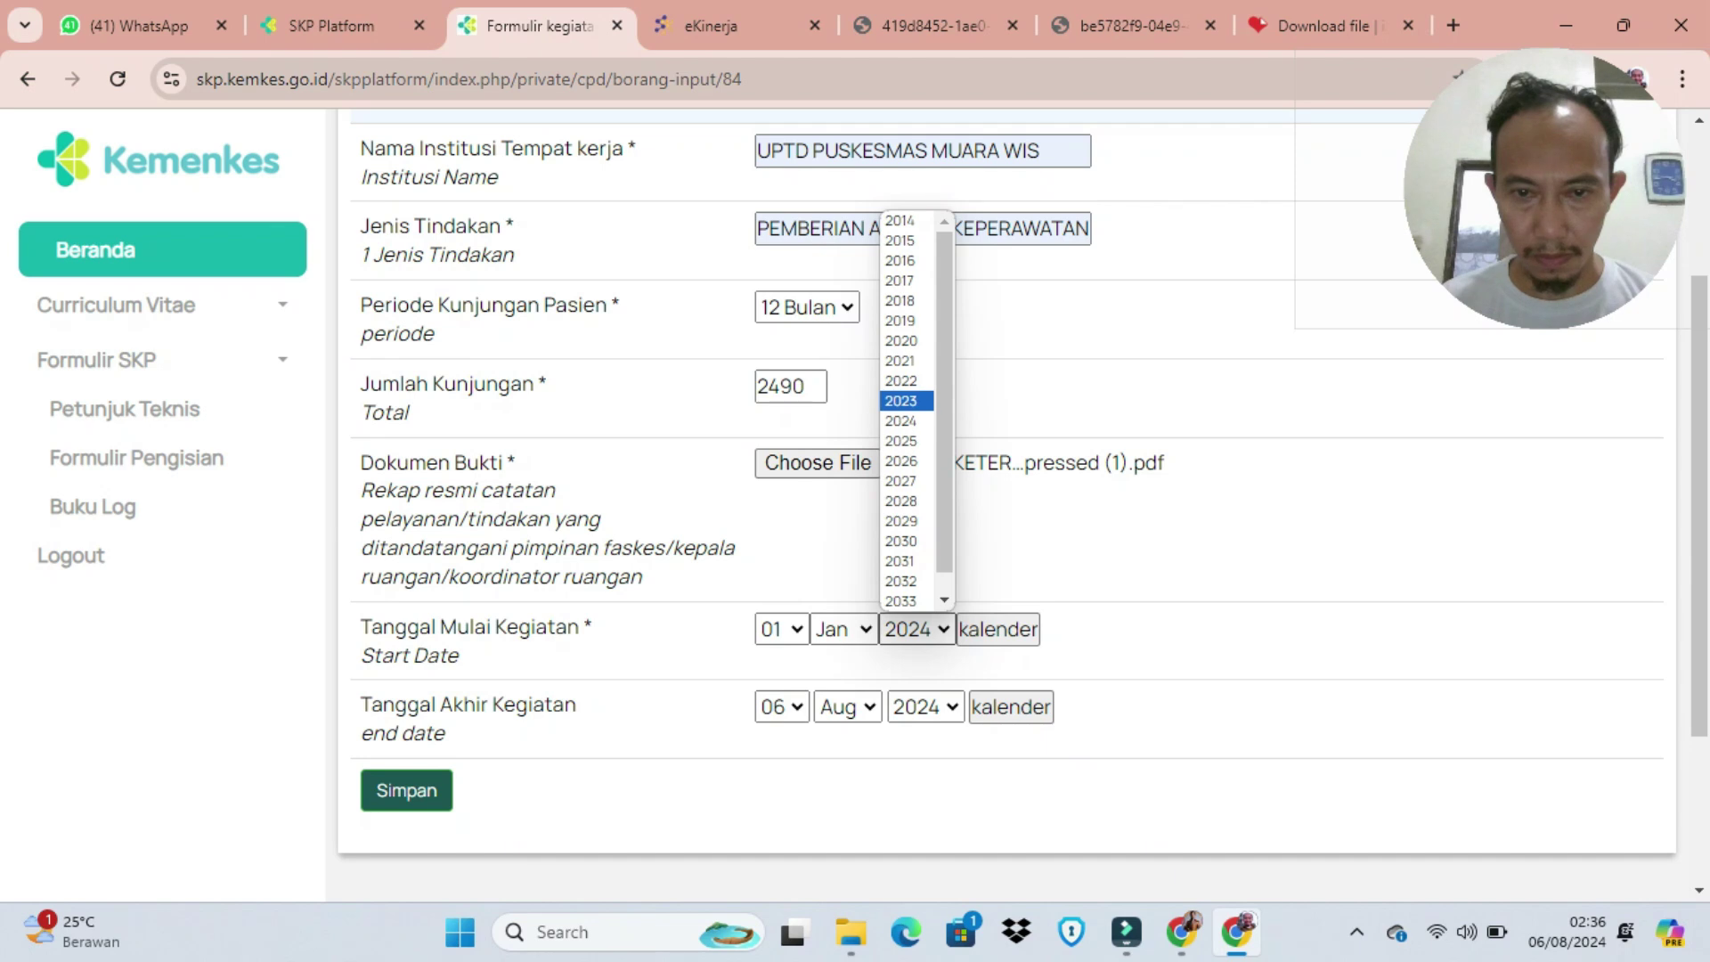
{"action": "key", "text": "Return"}
{"action": "left_click", "coordinate": [926, 707]}
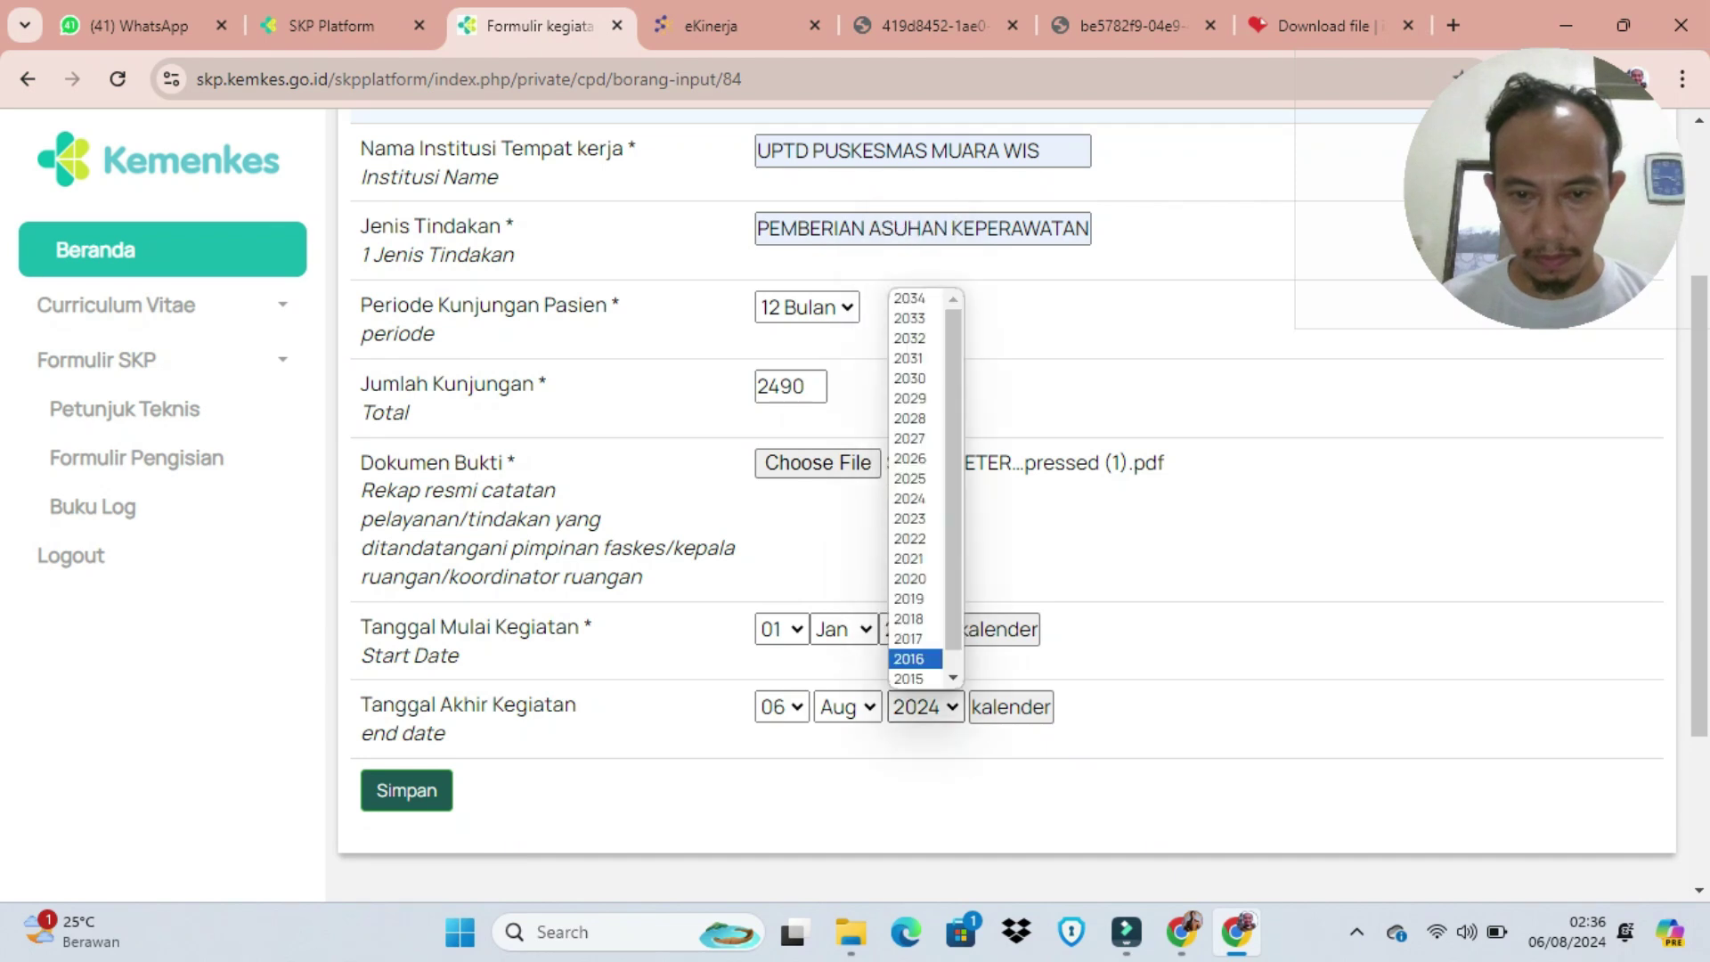
{"action": "left_click", "coordinate": [910, 519]}
{"action": "left_click", "coordinate": [848, 707]}
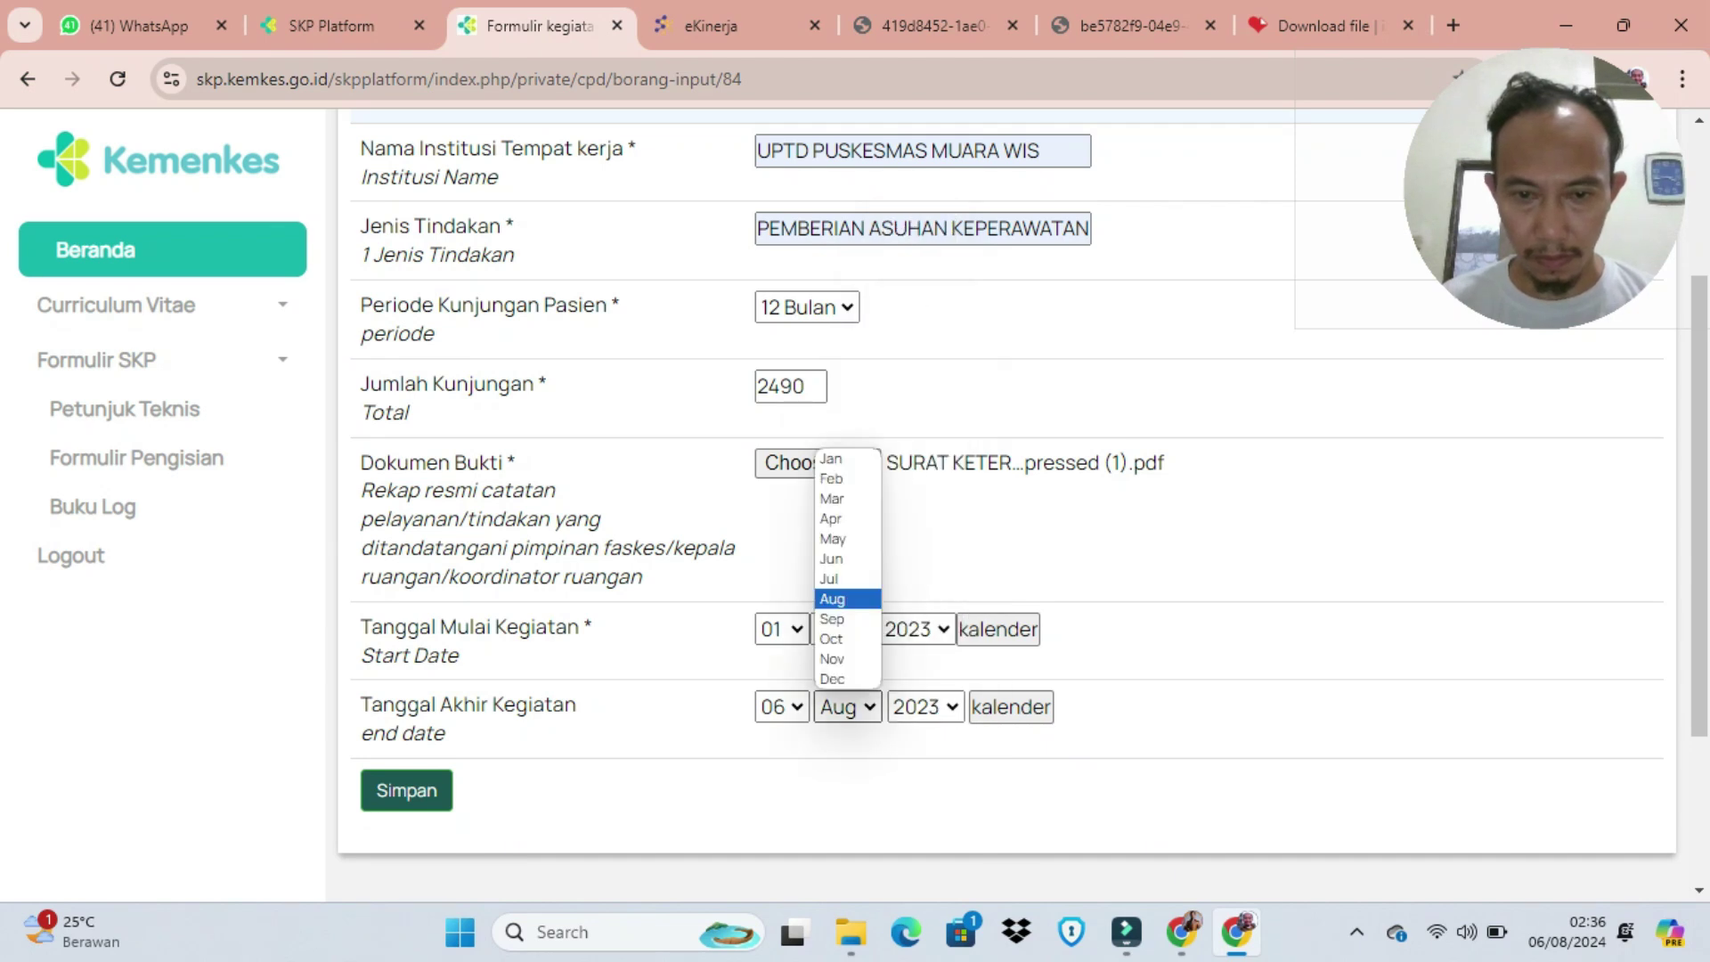
{"action": "left_click", "coordinate": [837, 680]}
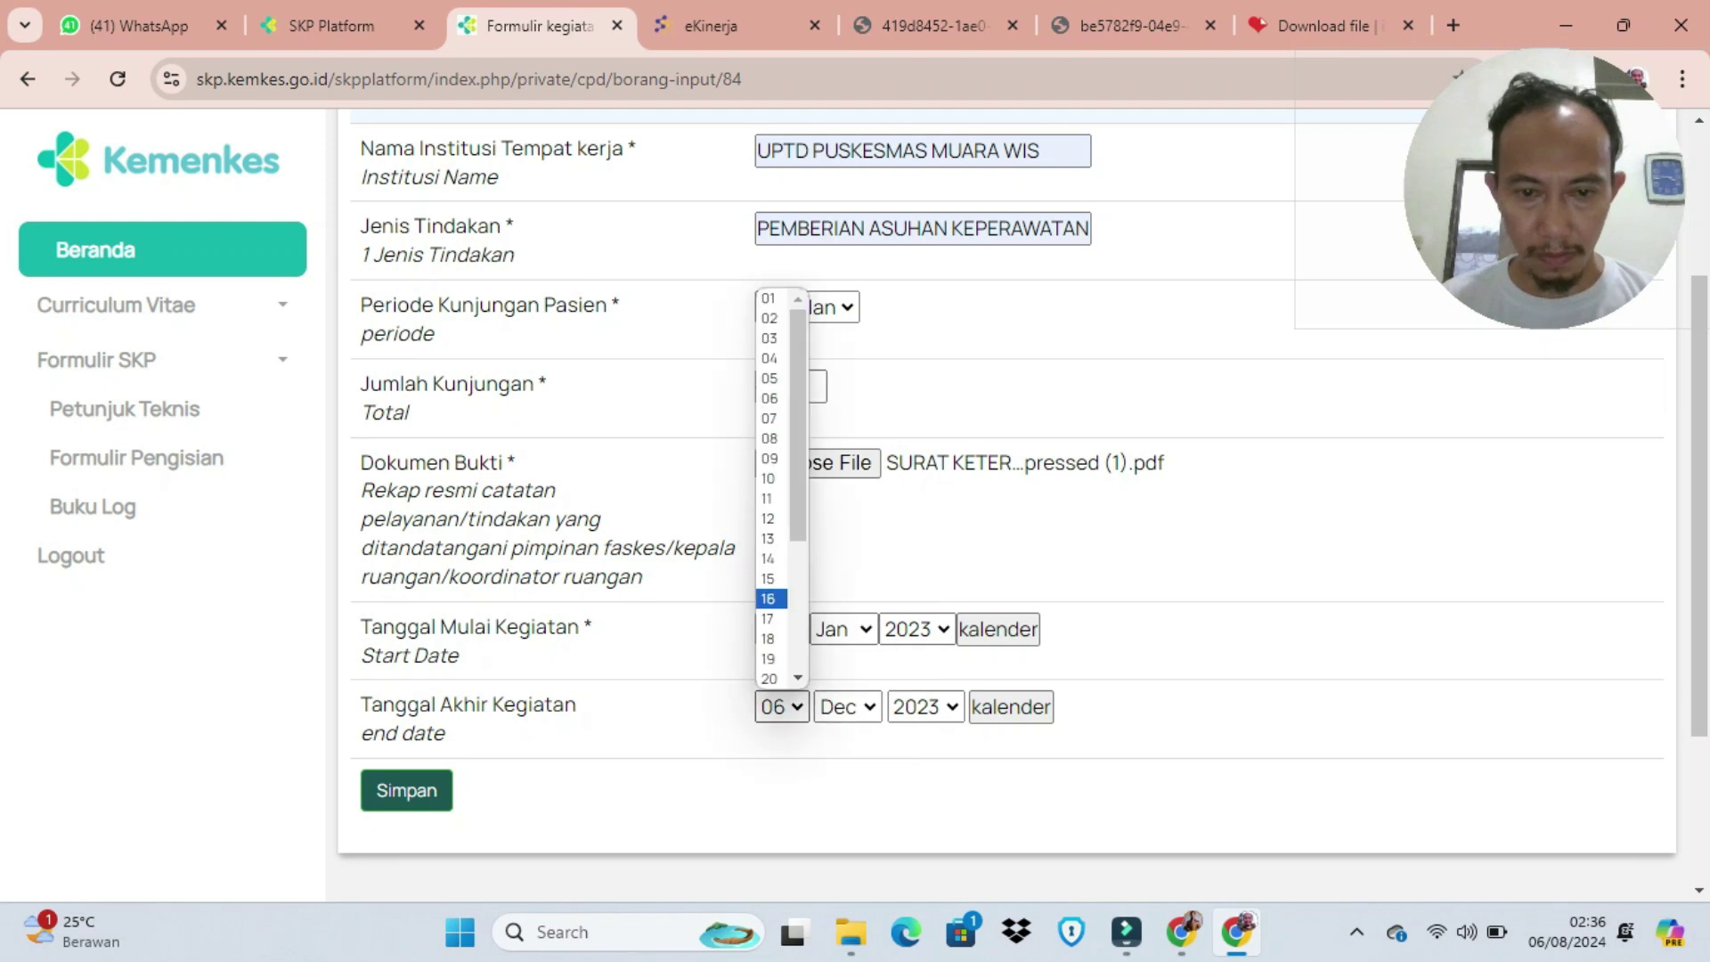
{"action": "left_click_drag", "start_coordinate": [798, 517], "coordinate": [798, 647]}
{"action": "left_click", "coordinate": [771, 679]}
{"action": "left_click", "coordinate": [406, 790]}
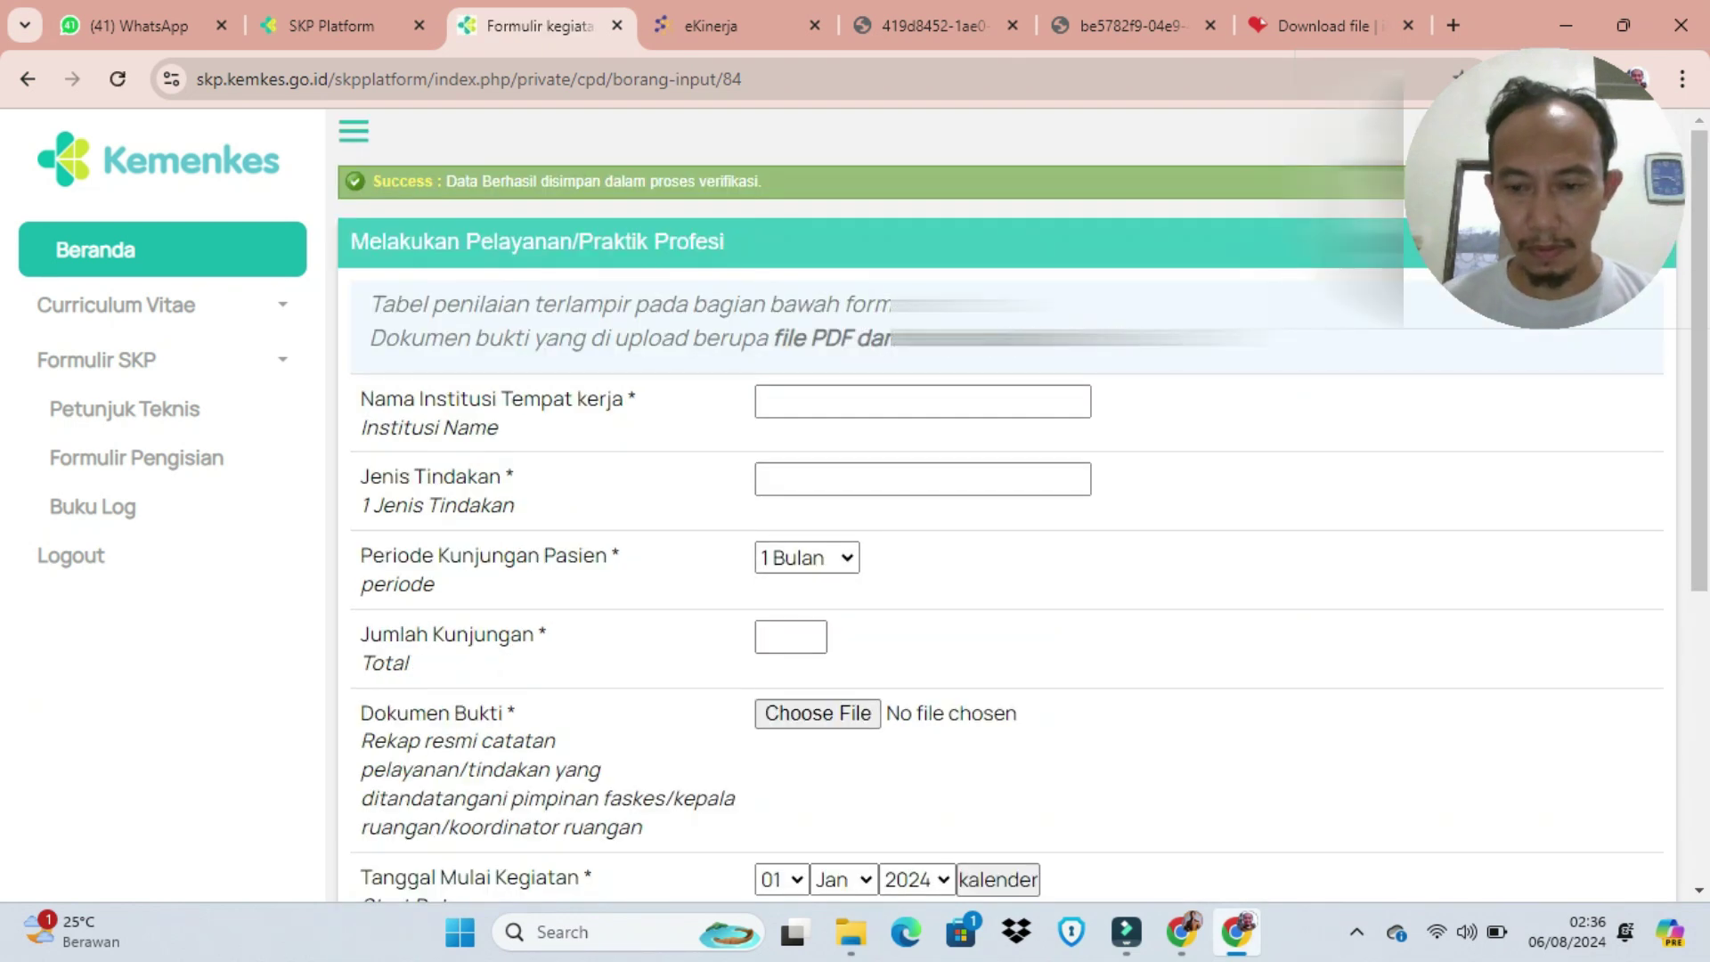
Step: Recheck the letter's yearly patient counts and examine the recorded entries in the Buku Log details for Melakukan Pelayanan/Praktik Profesi
{"action": "left_click", "coordinate": [1238, 932]}
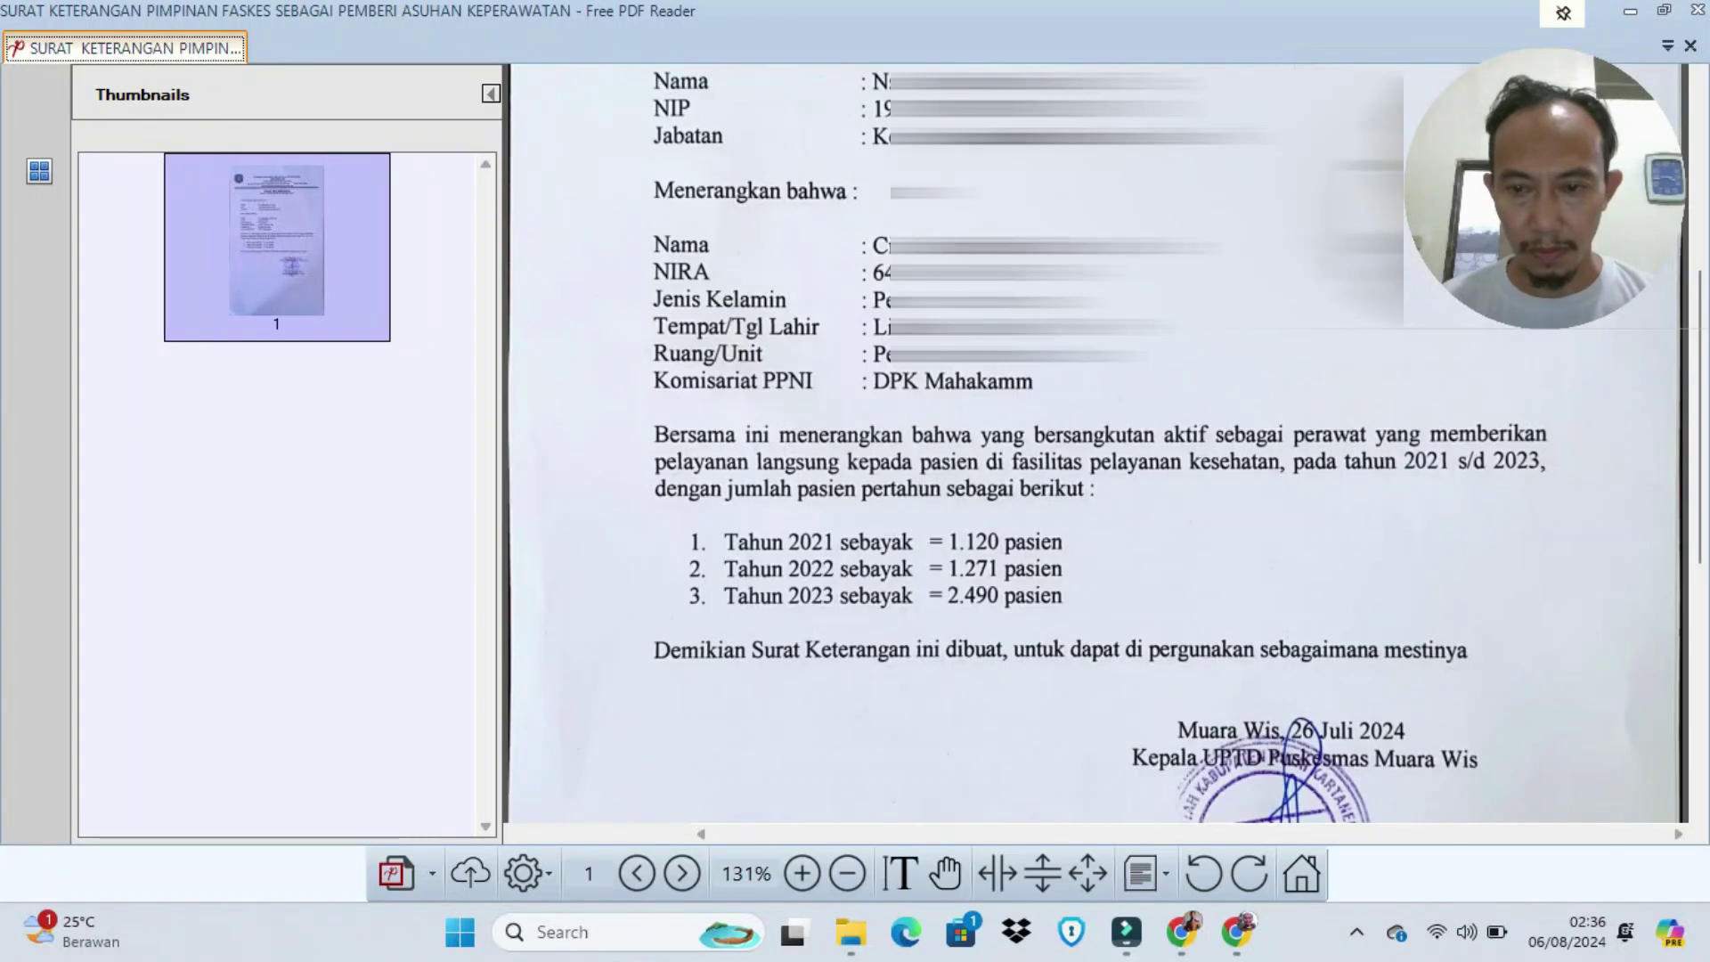
{"action": "left_click", "coordinate": [1237, 932]}
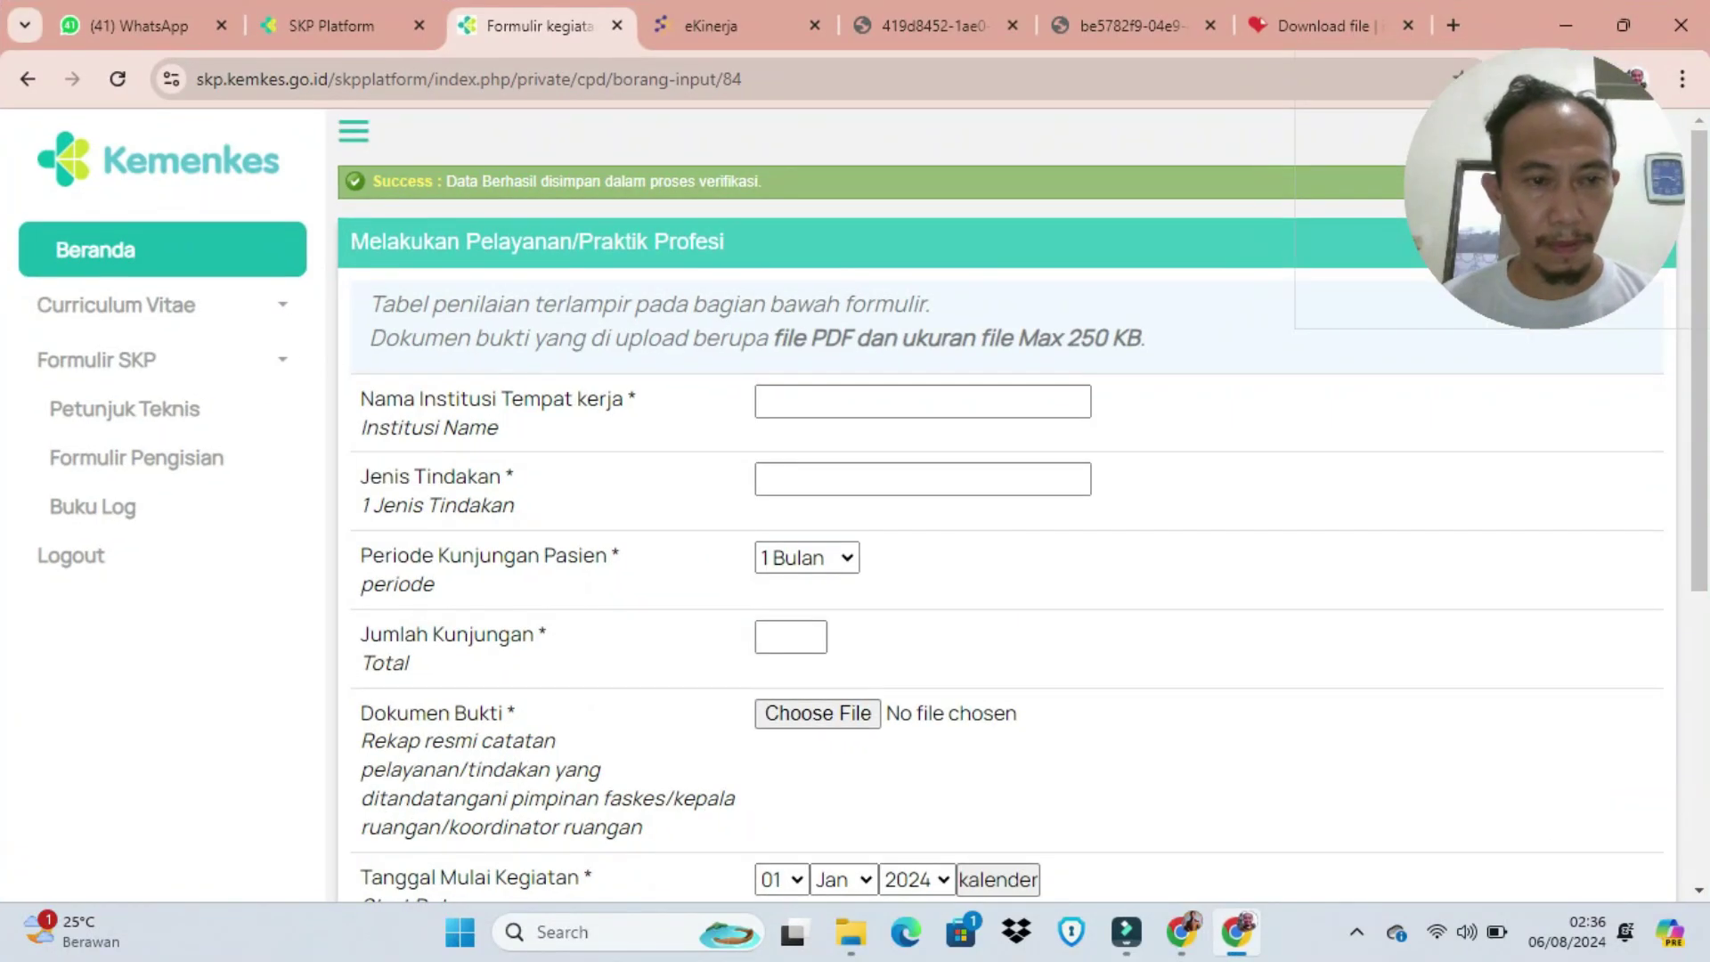
{"action": "left_click", "coordinate": [93, 507]}
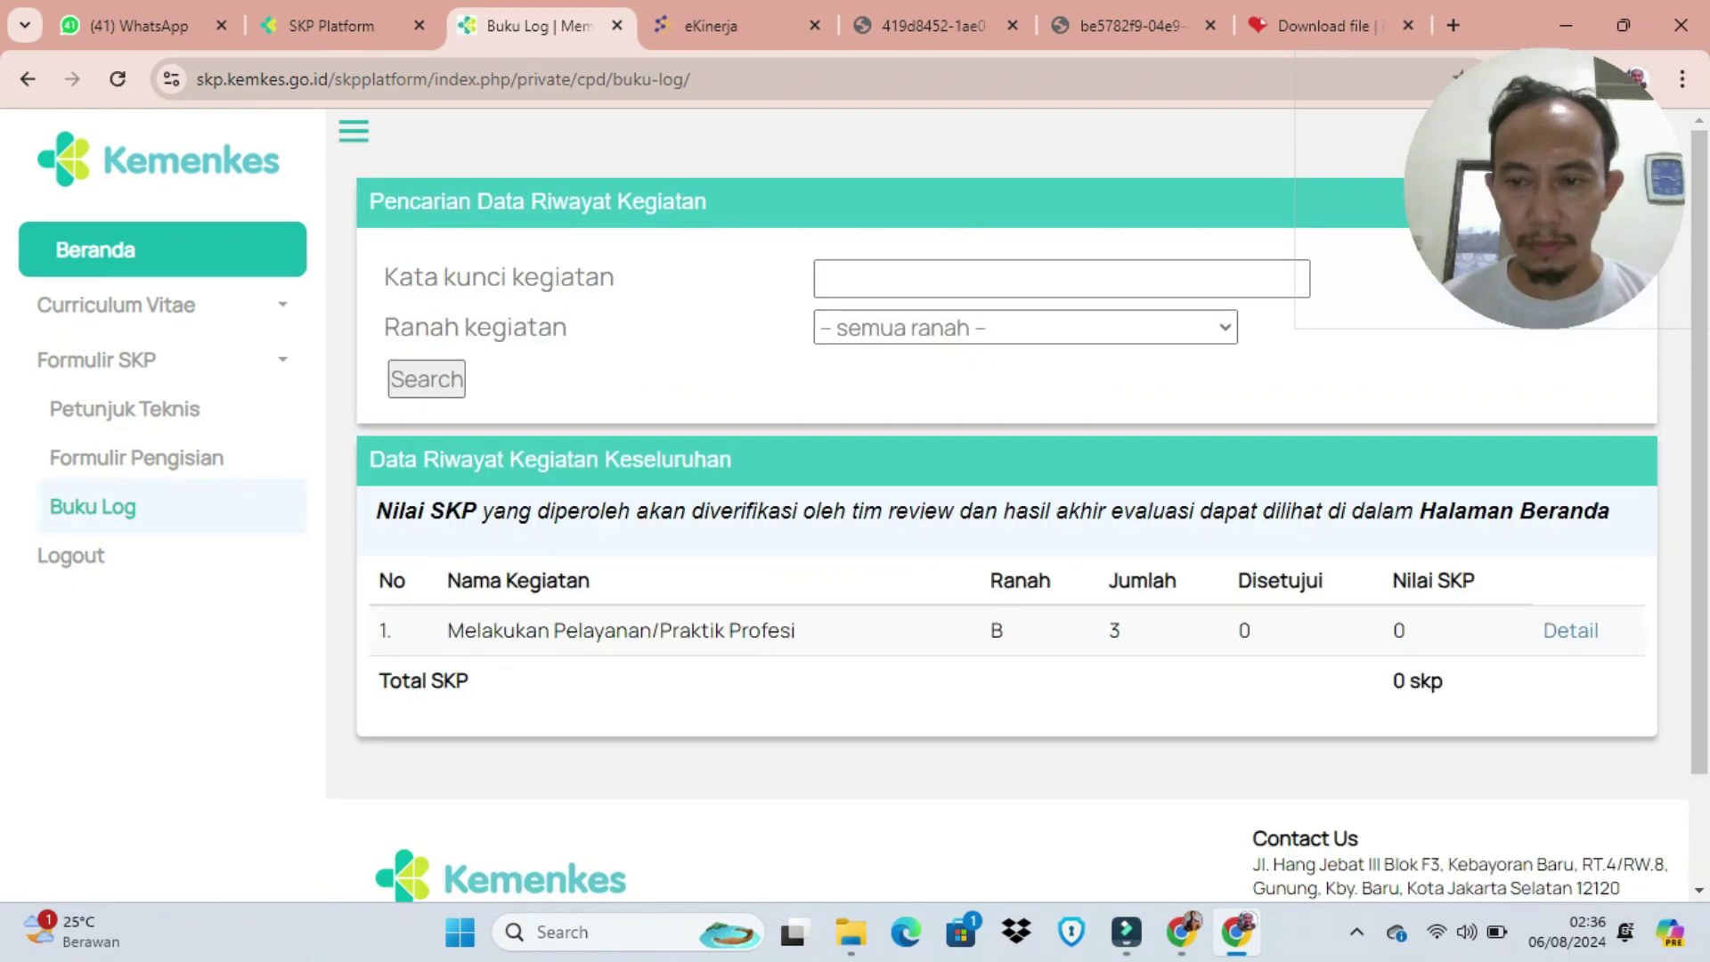
{"action": "left_click", "coordinate": [1571, 630]}
{"action": "scroll", "coordinate": [1571, 629], "scroll_direction": "down", "scroll_amount": 1}
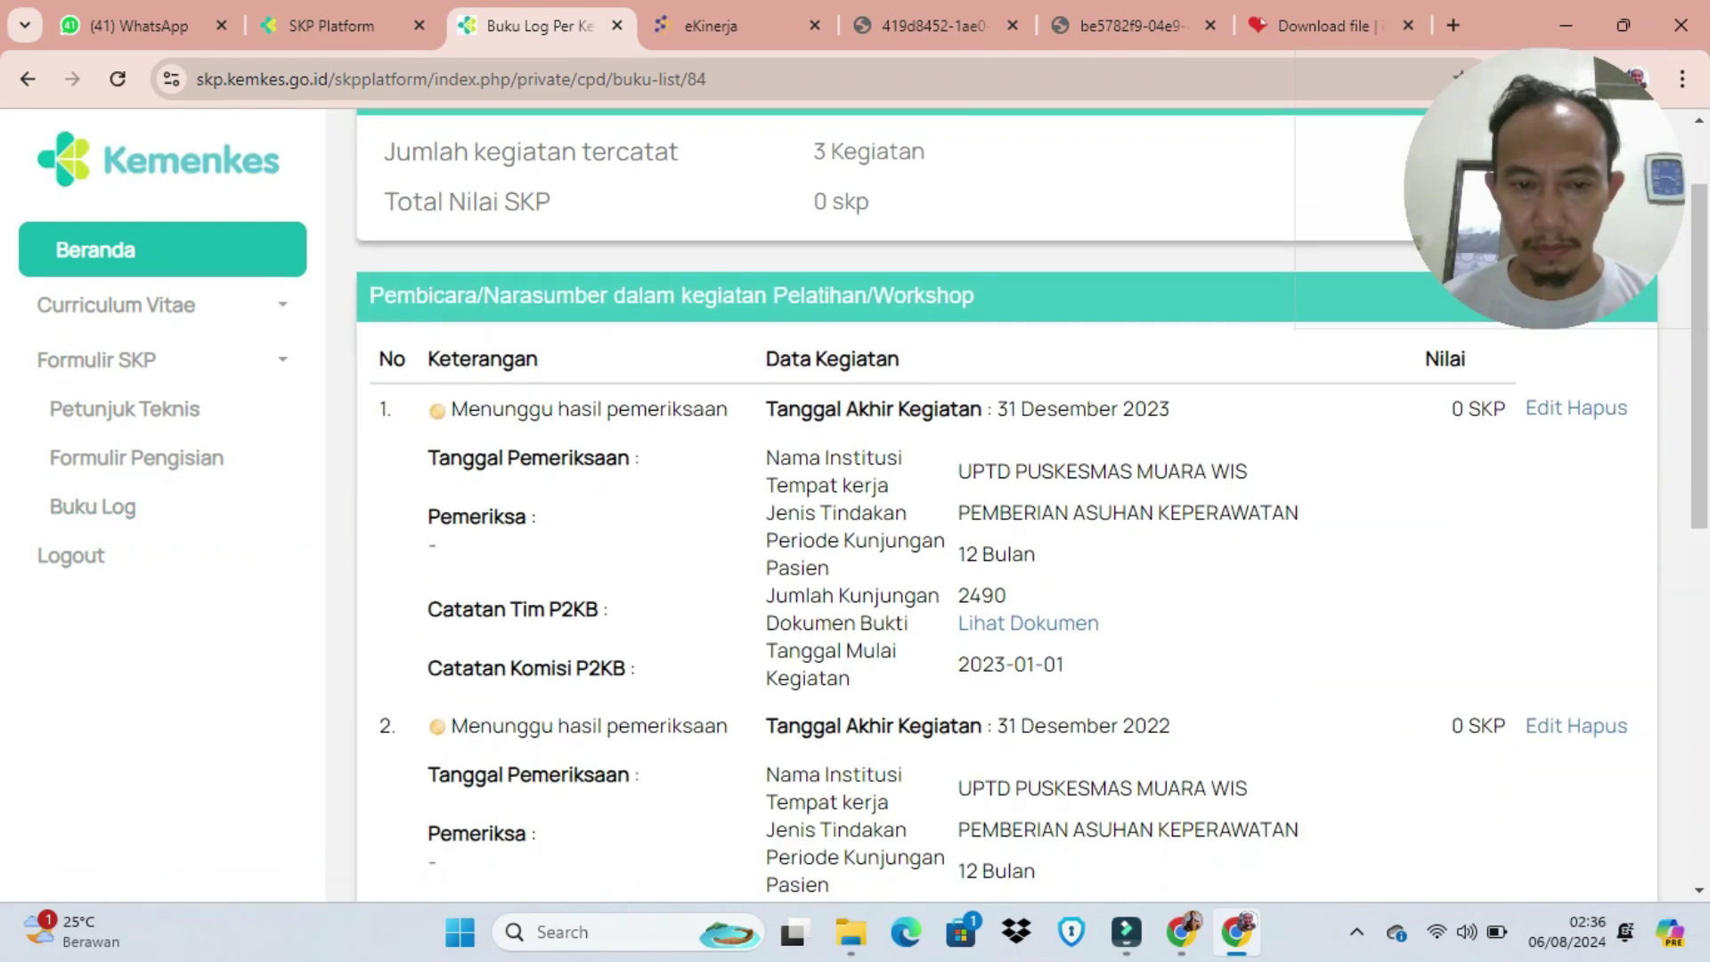
{"action": "scroll", "coordinate": [1032, 505], "scroll_direction": "down", "scroll_amount": 3}
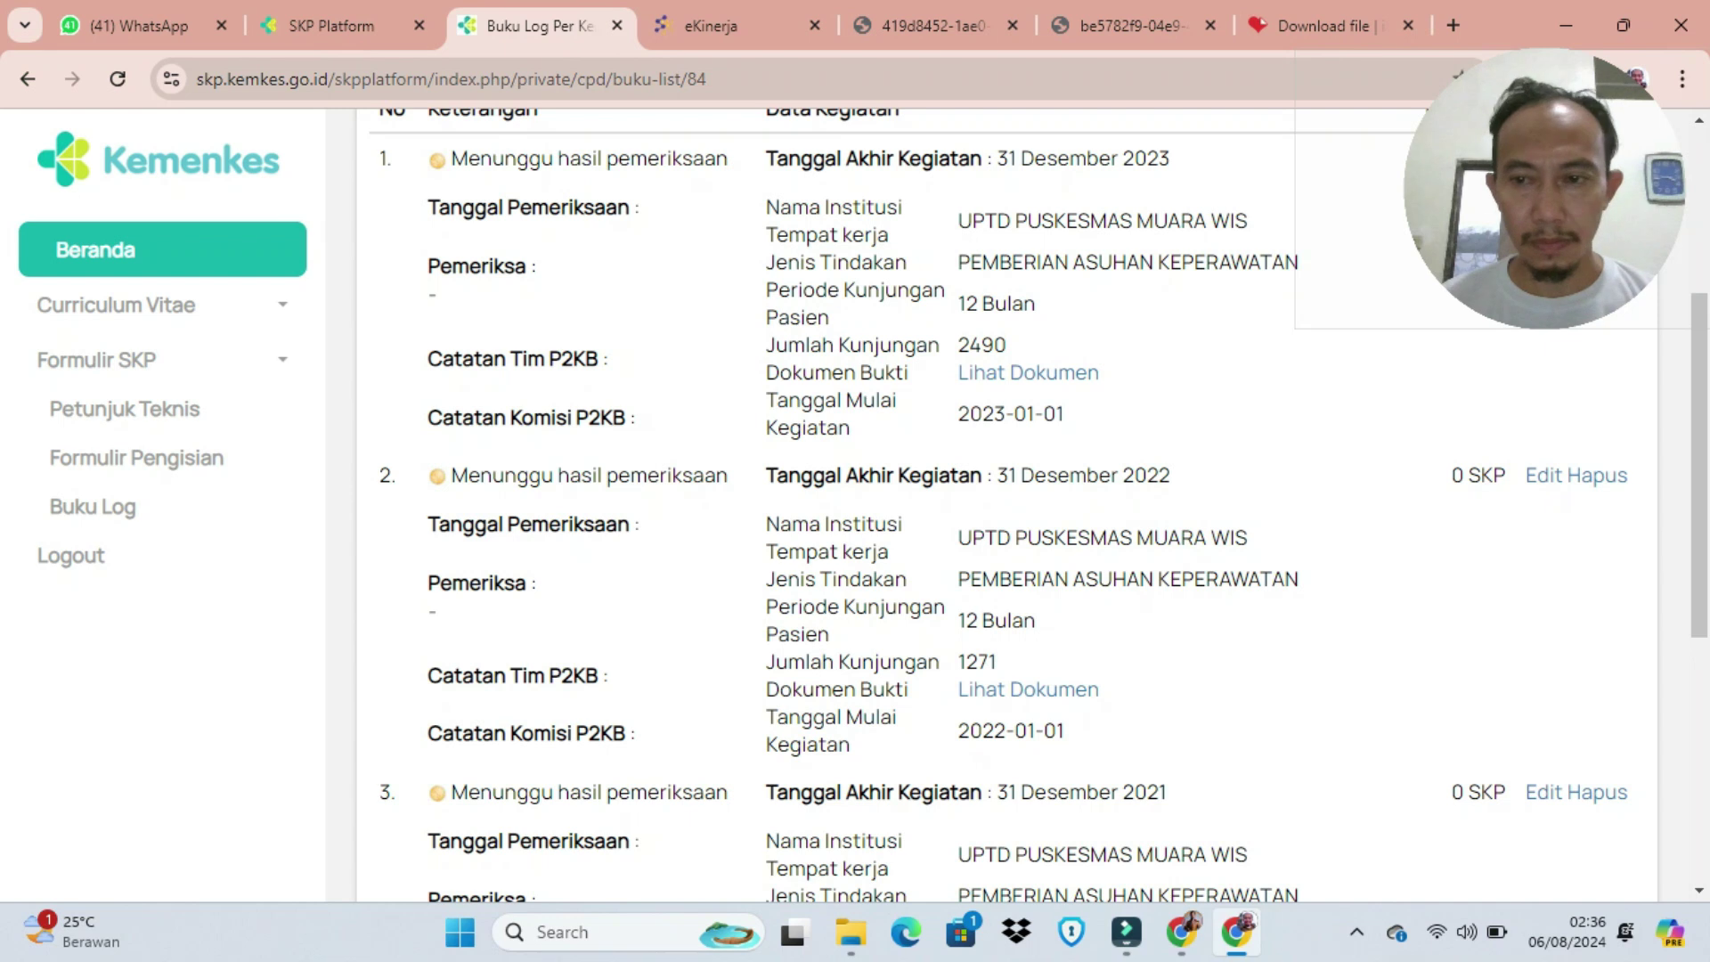
{"action": "scroll", "coordinate": [1017, 503], "scroll_direction": "down", "scroll_amount": 5}
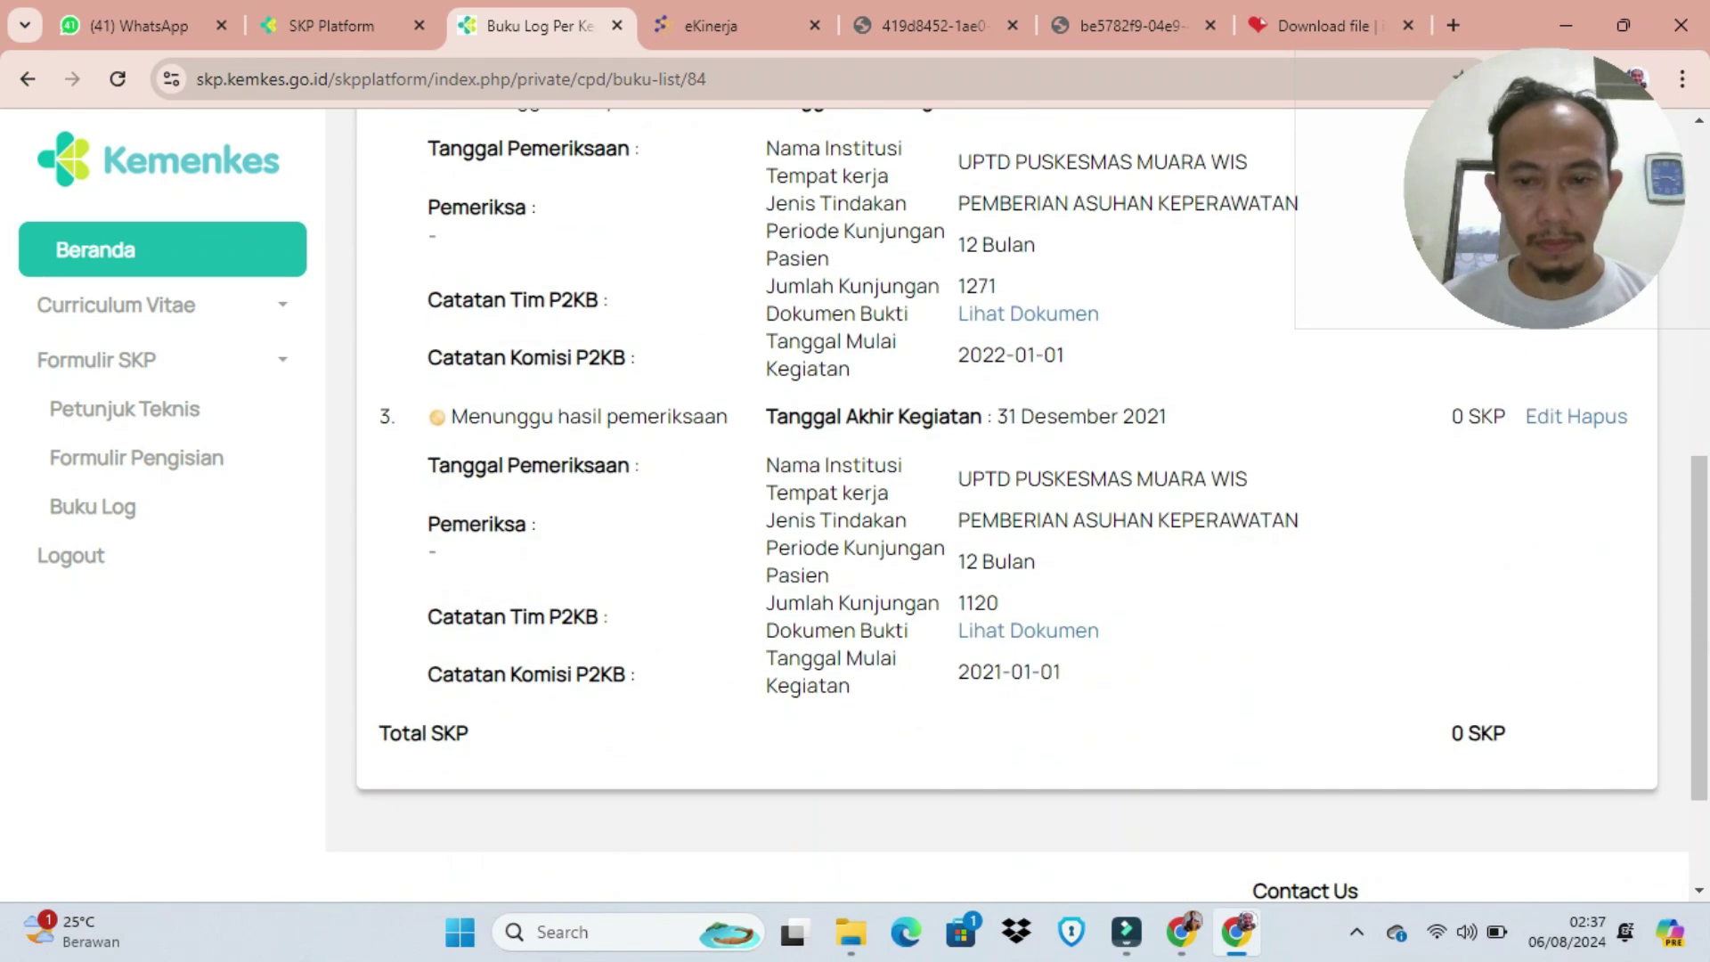
{"action": "scroll", "coordinate": [1017, 503], "scroll_direction": "down", "scroll_amount": 1}
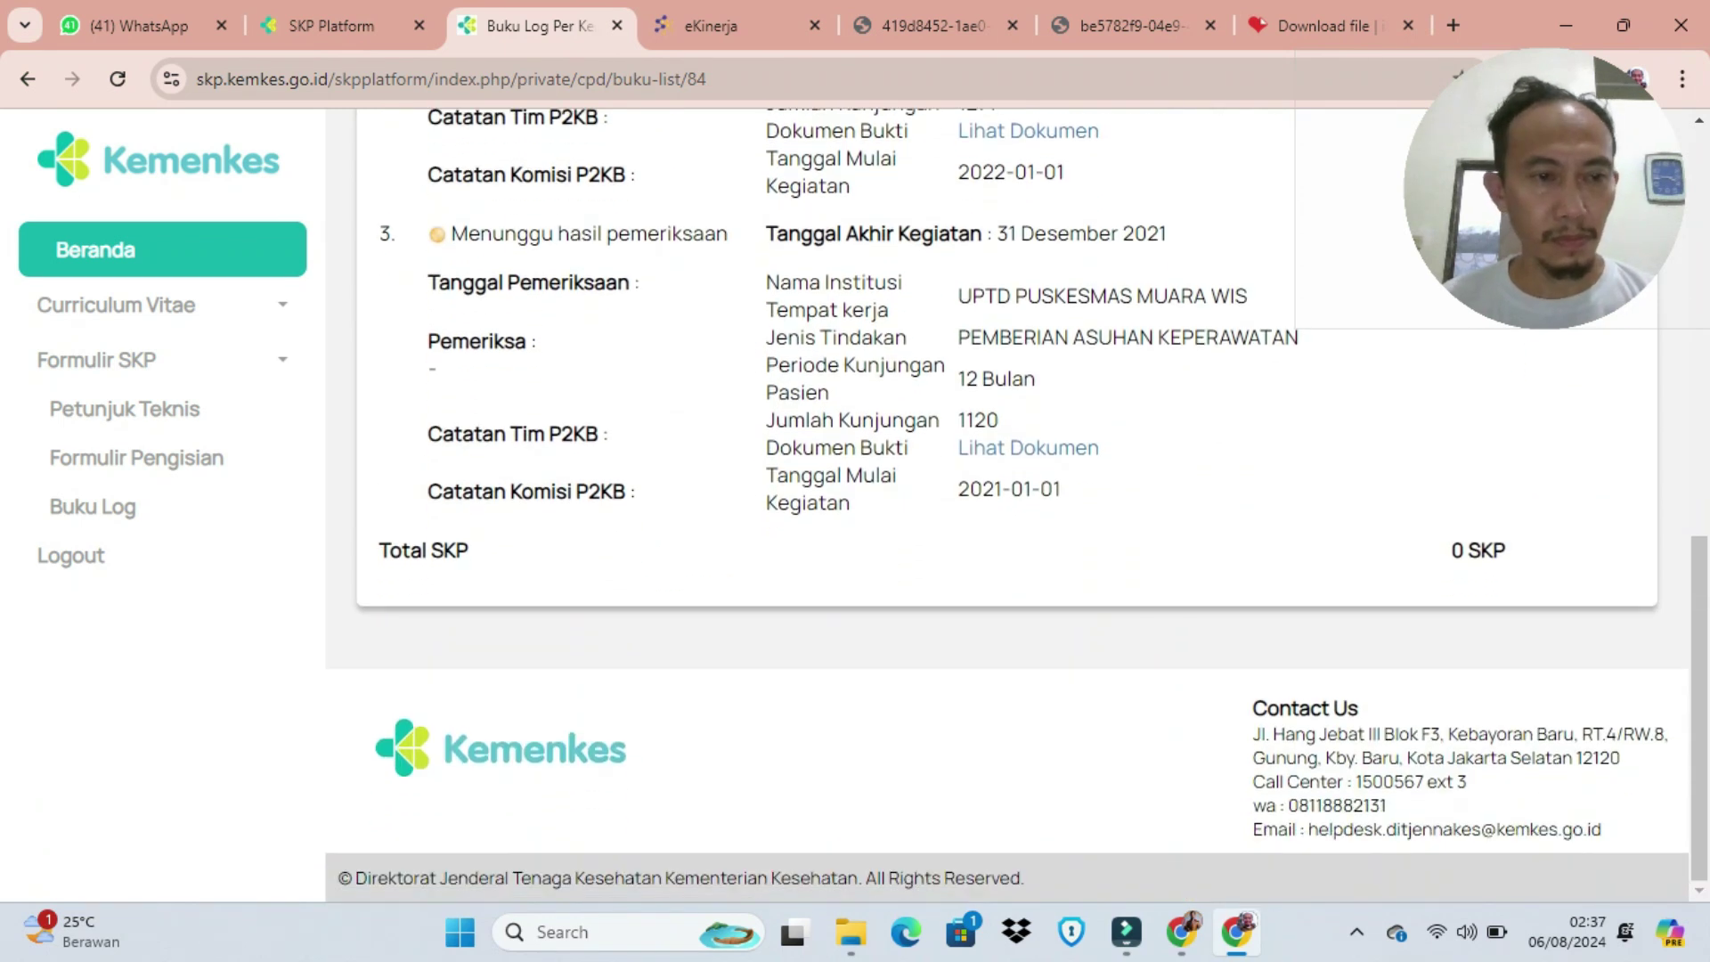
{"action": "scroll", "coordinate": [1016, 504], "scroll_direction": "up", "scroll_amount": 7}
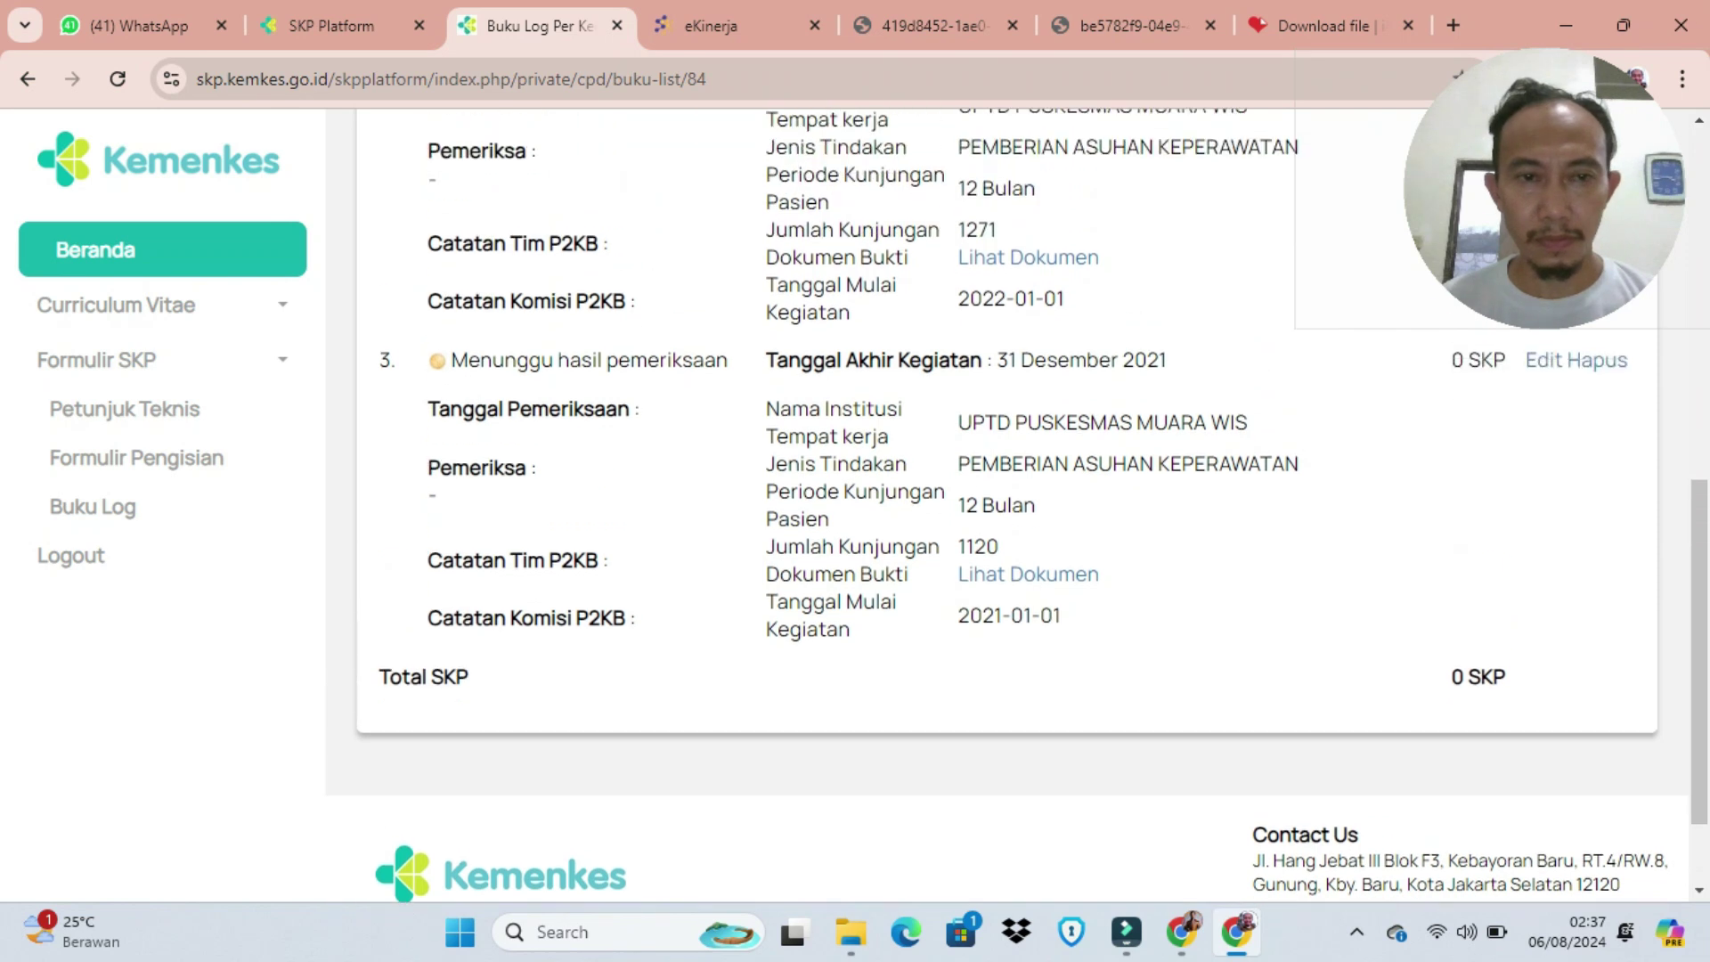
{"action": "scroll", "coordinate": [1007, 504], "scroll_direction": "up", "scroll_amount": 1}
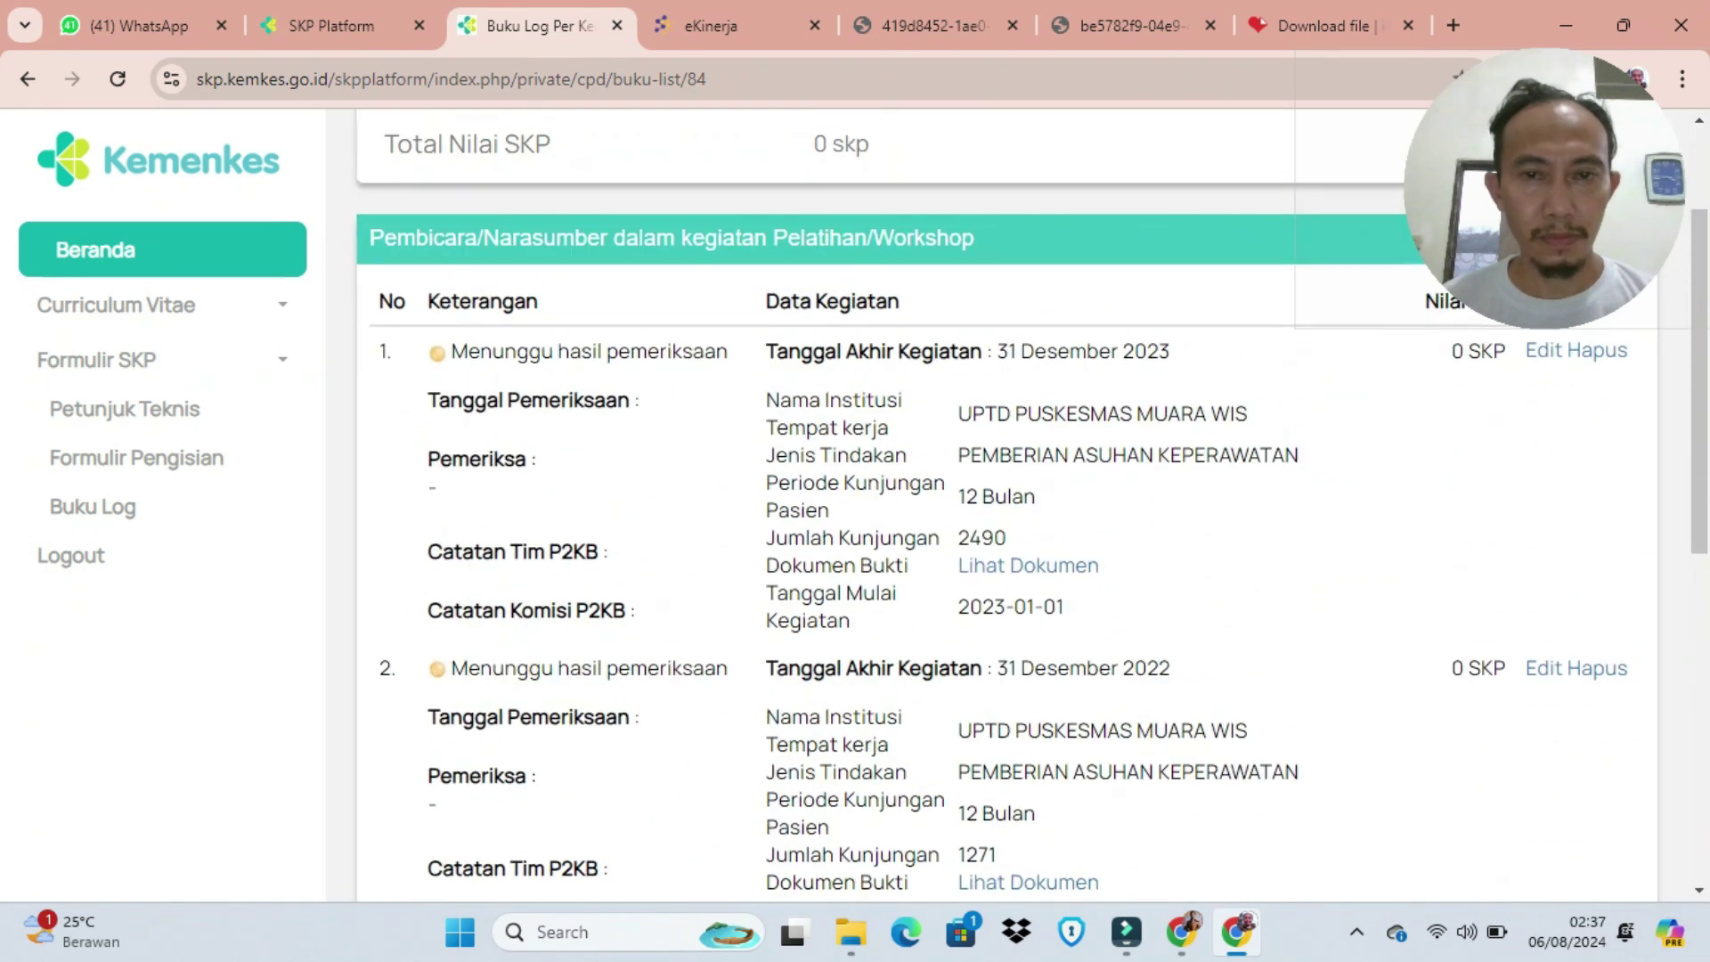